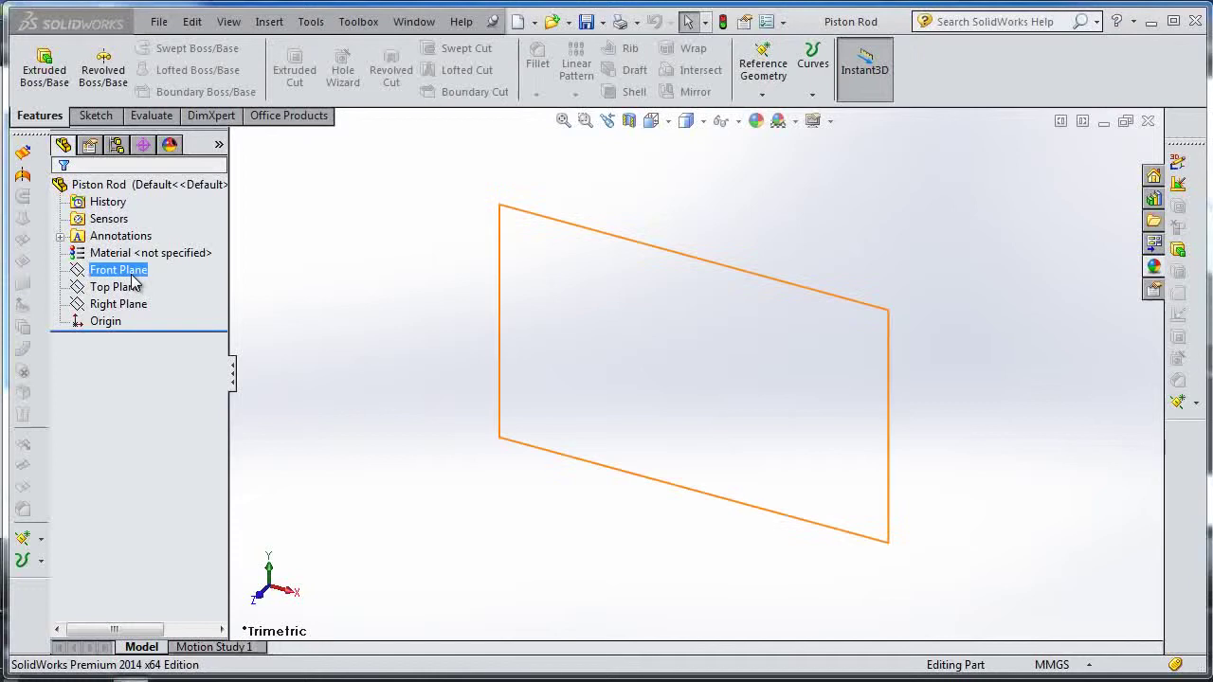
Sketch on the Front Plane an inner and a larger outer circle, both centred on the origin.
left_click(136, 242)
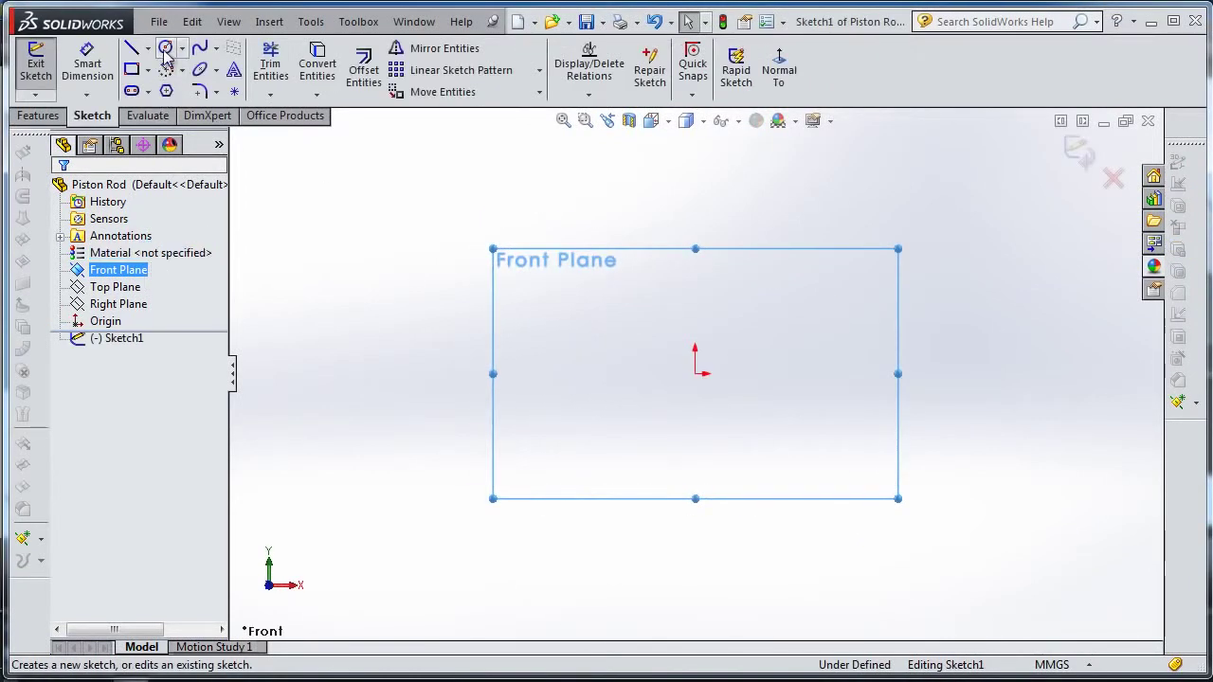
left_click(165, 52)
left_click(694, 372)
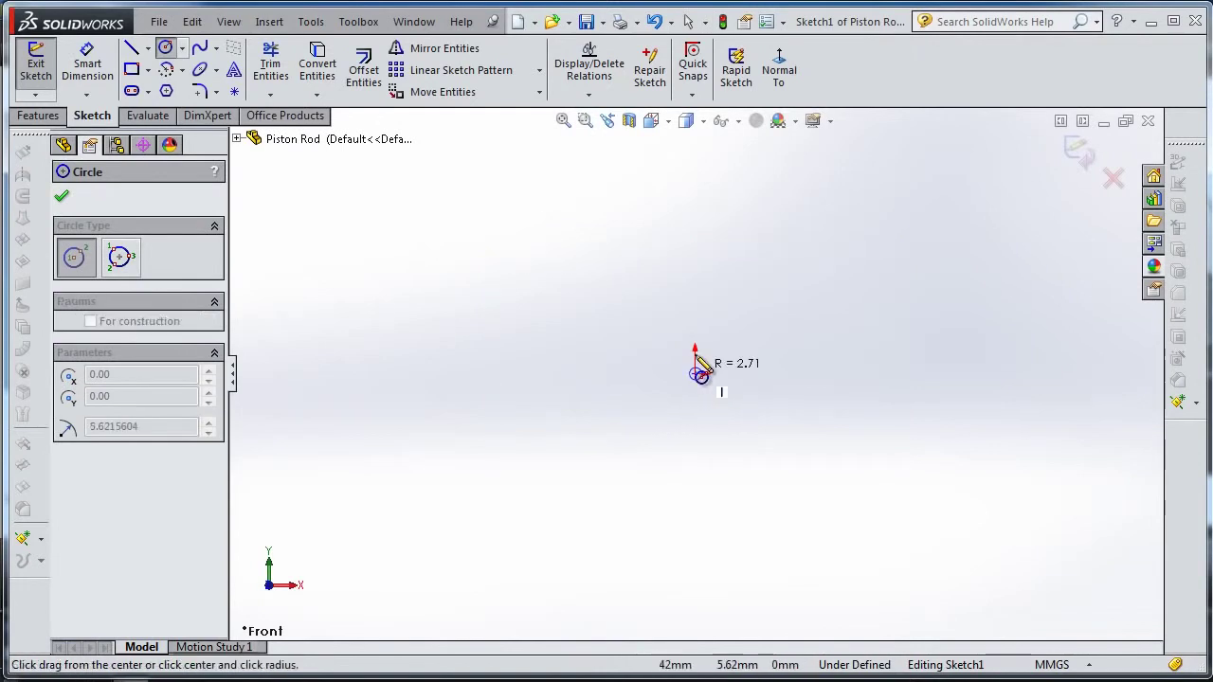
left_click(718, 273)
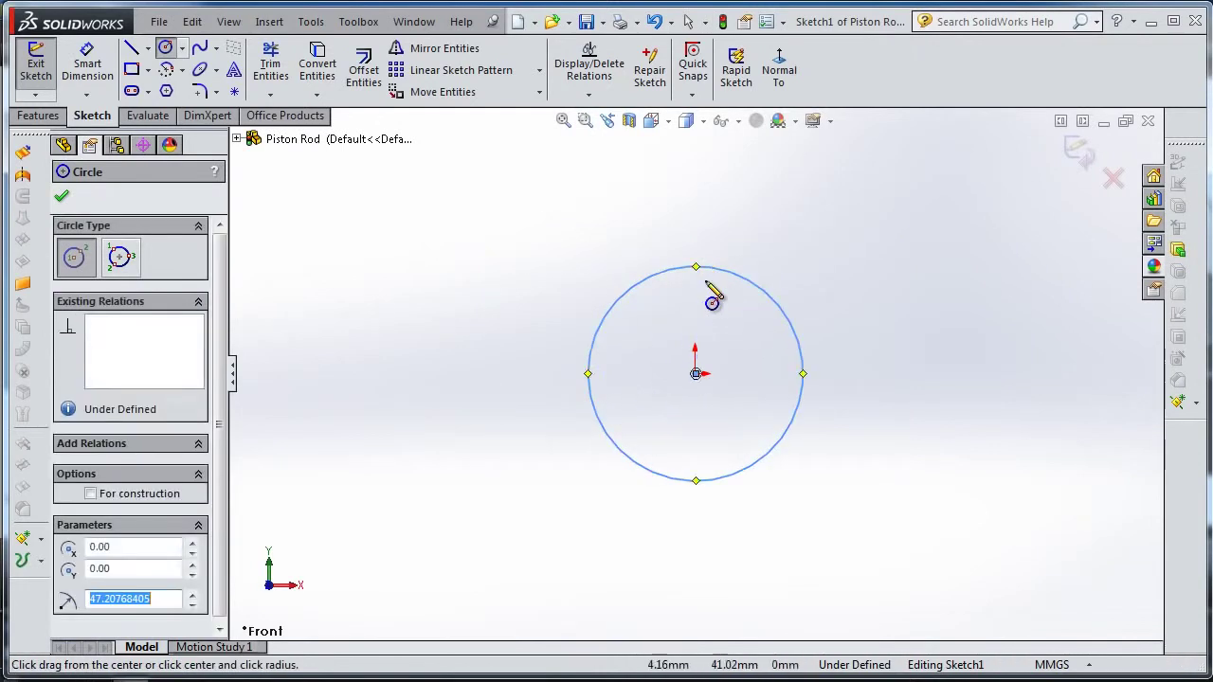
left_click(696, 374)
left_click(726, 211)
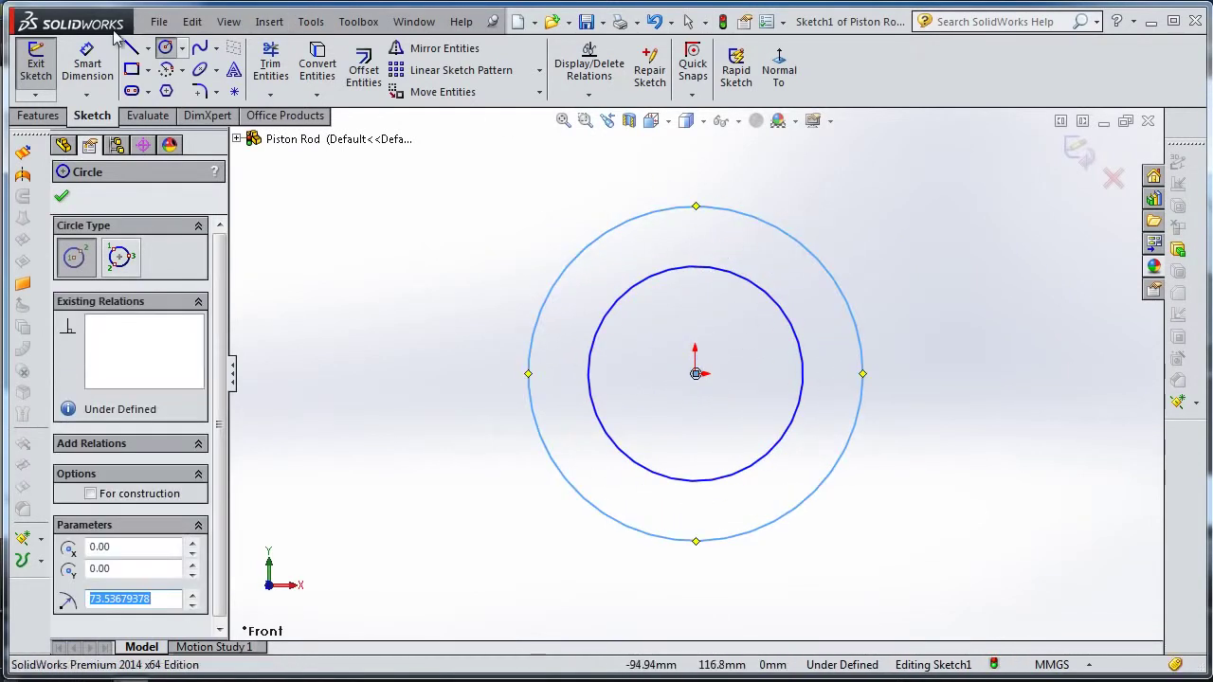
left_click(87, 59)
Dimension the inner circle at Ø50.8 mm and the outer circle at Ø76.2 mm.
left_click(789, 436)
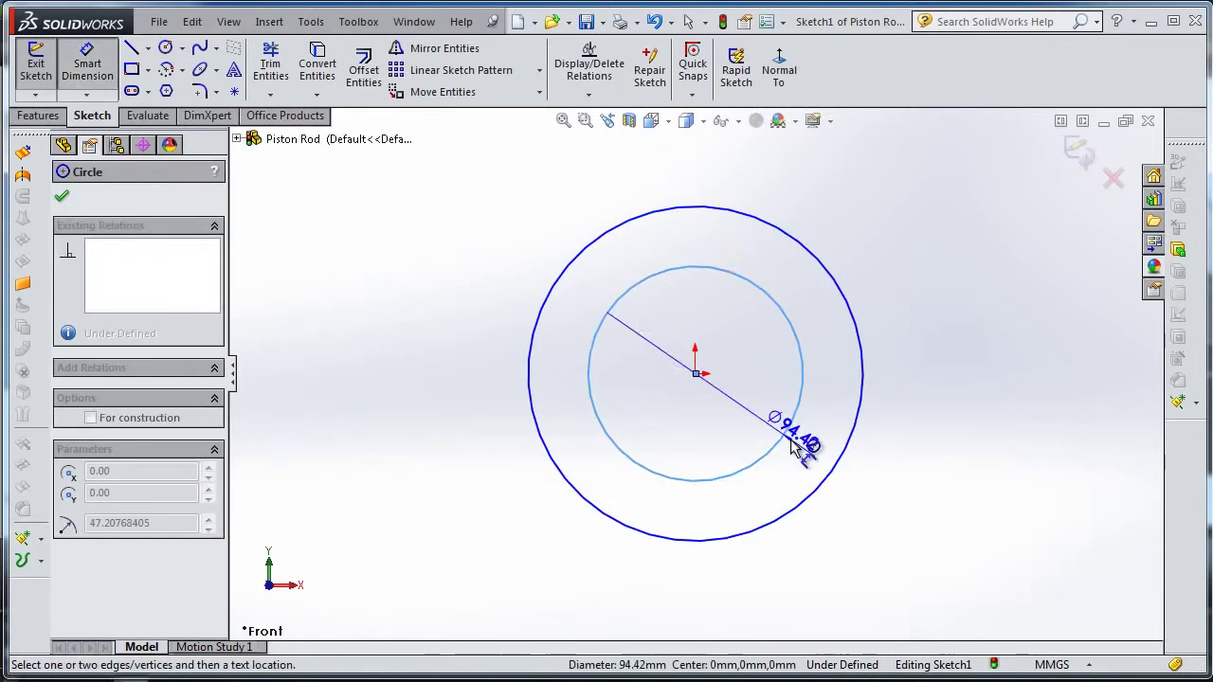
left_click(924, 462)
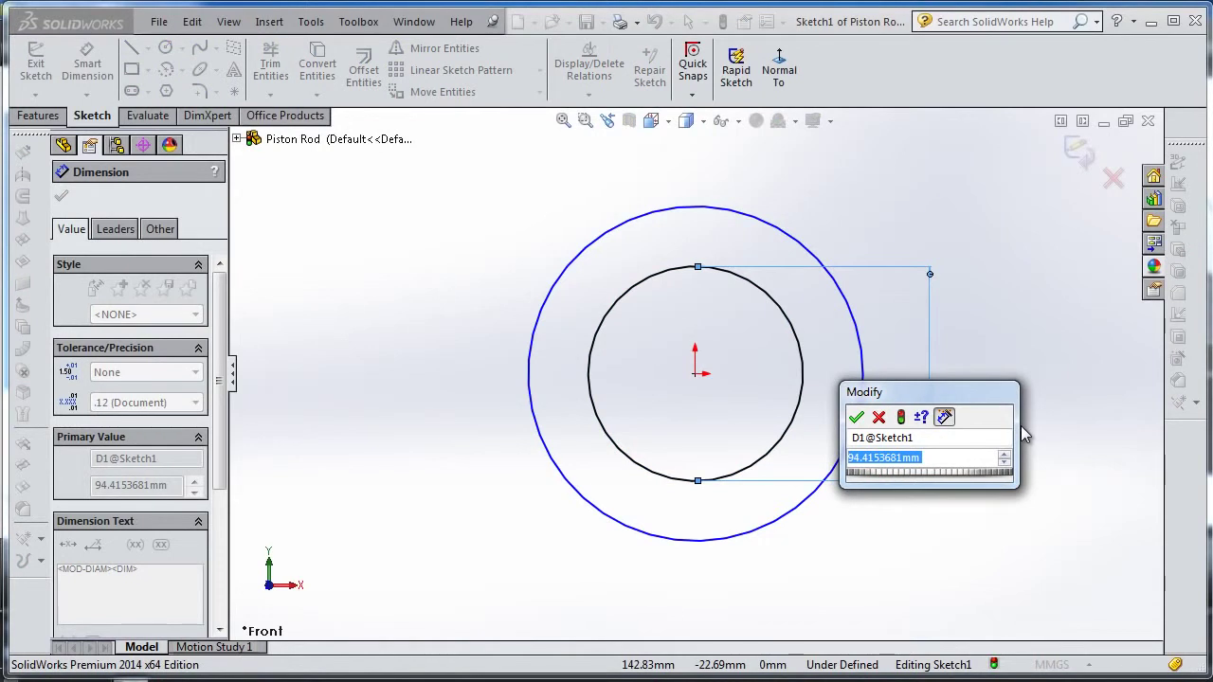
type("50.8")
key("Return")
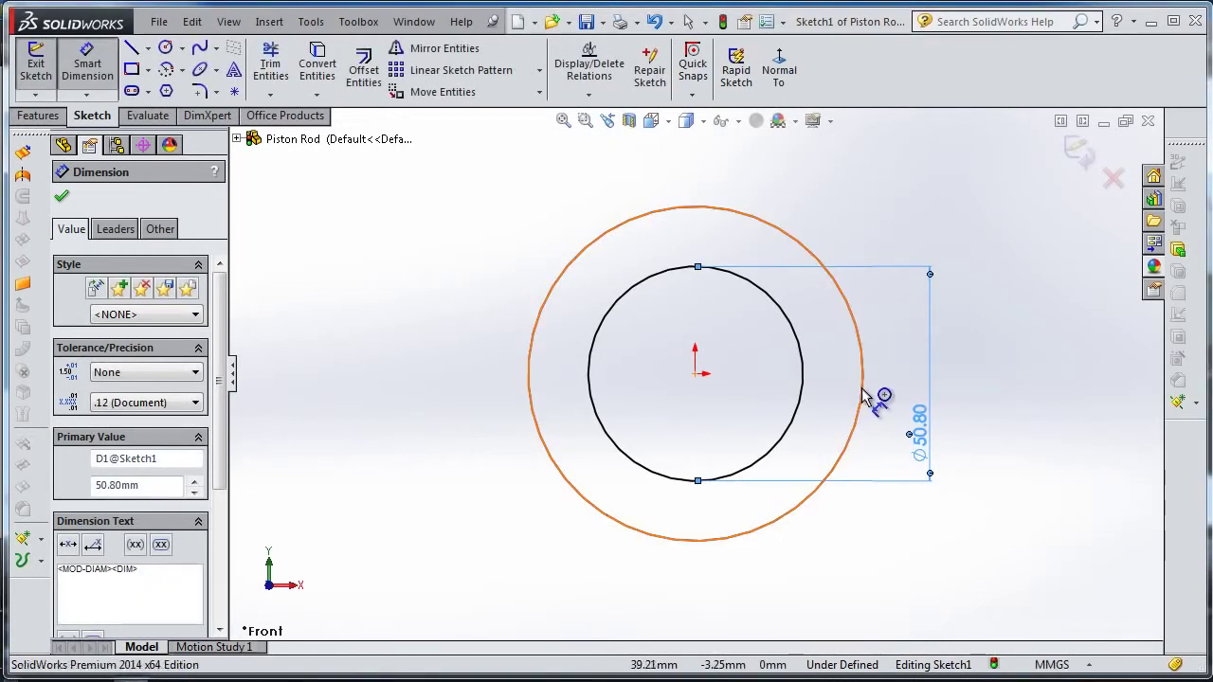
left_click(862, 396)
left_click(985, 406)
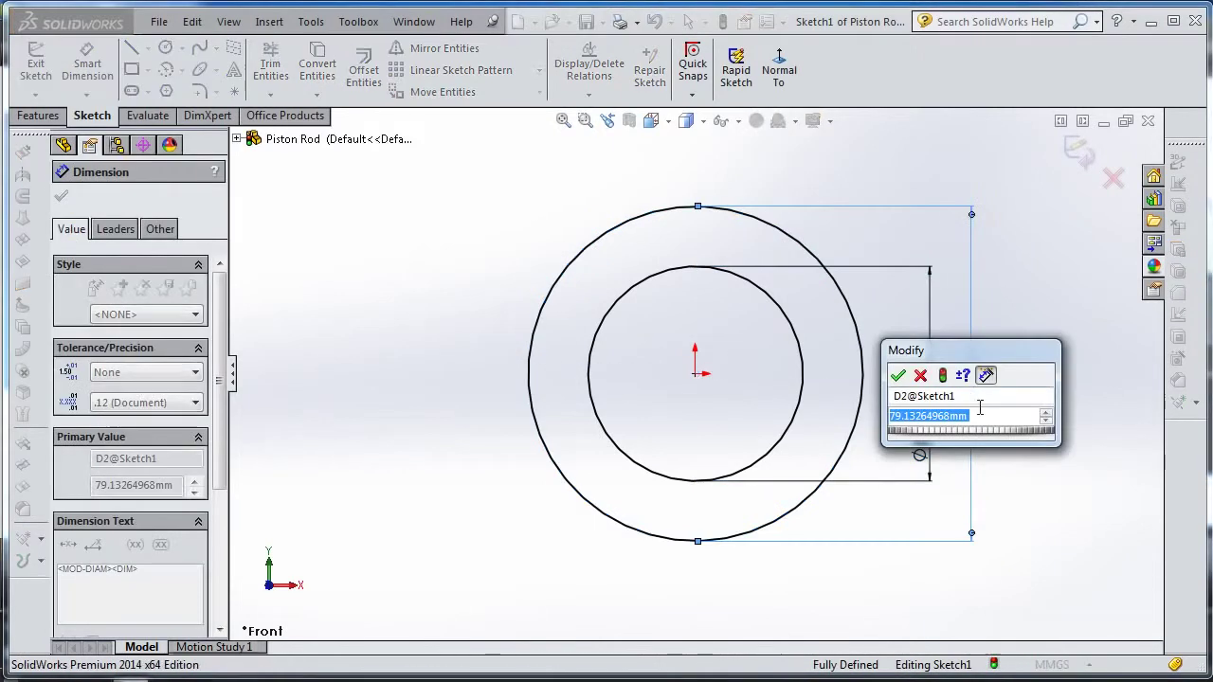
type("7")
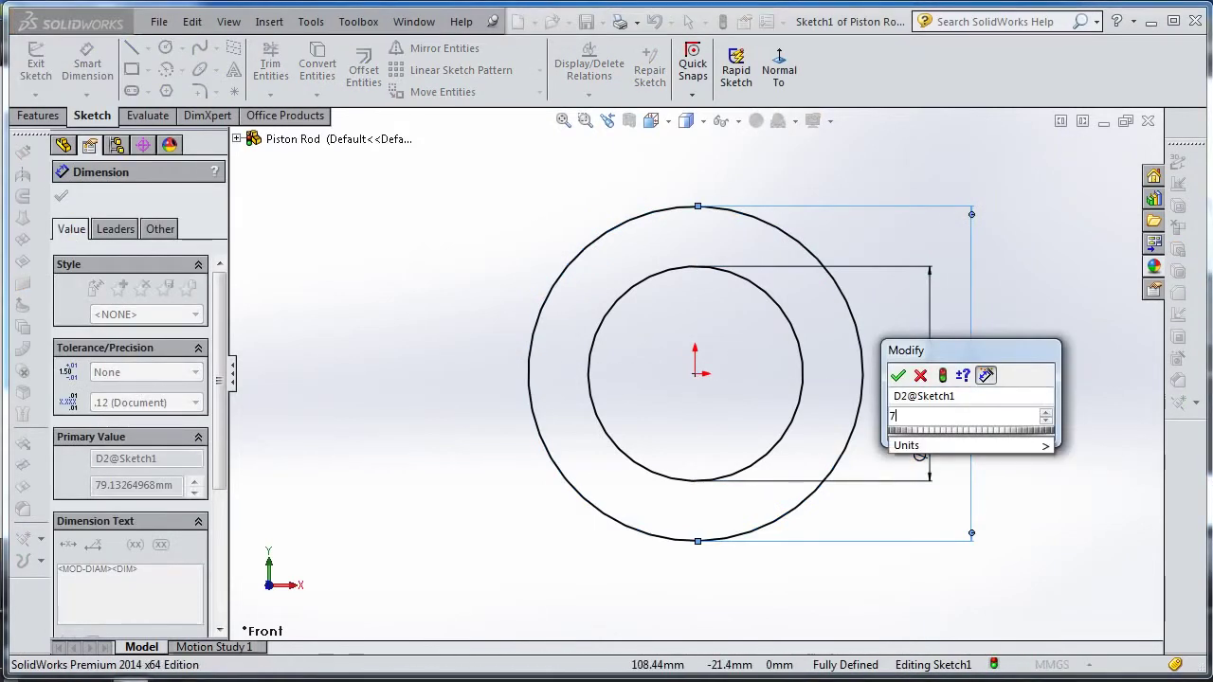
type("6.2")
key("Return")
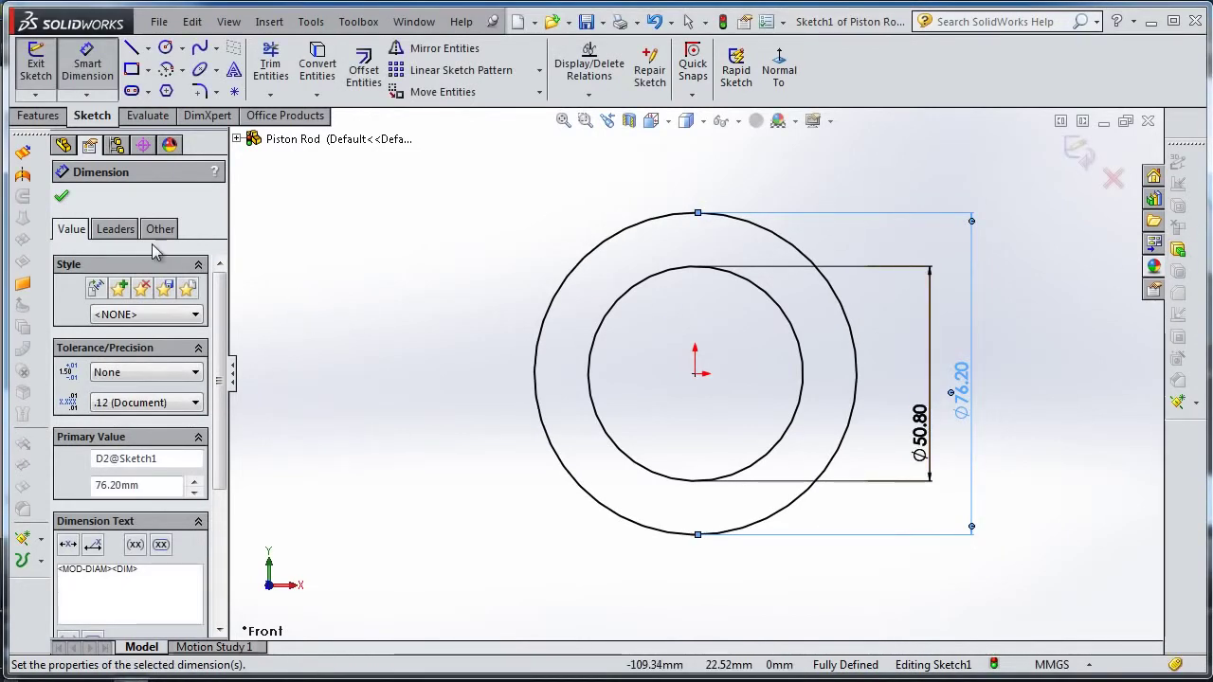
left_click(62, 196)
key("z")
key("z")
scroll(881, 383, "down", 2)
scroll(825, 383, "down", 1)
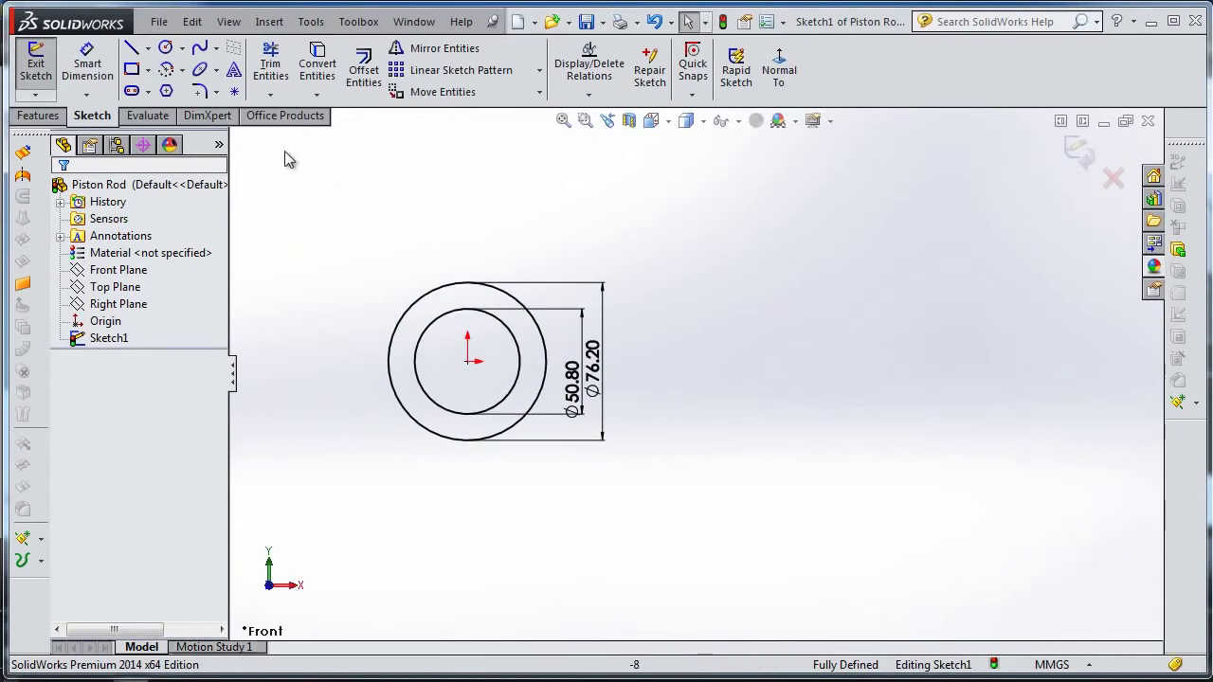
Draw a second pair of concentric circles to the right of the first pair.
left_click(165, 48)
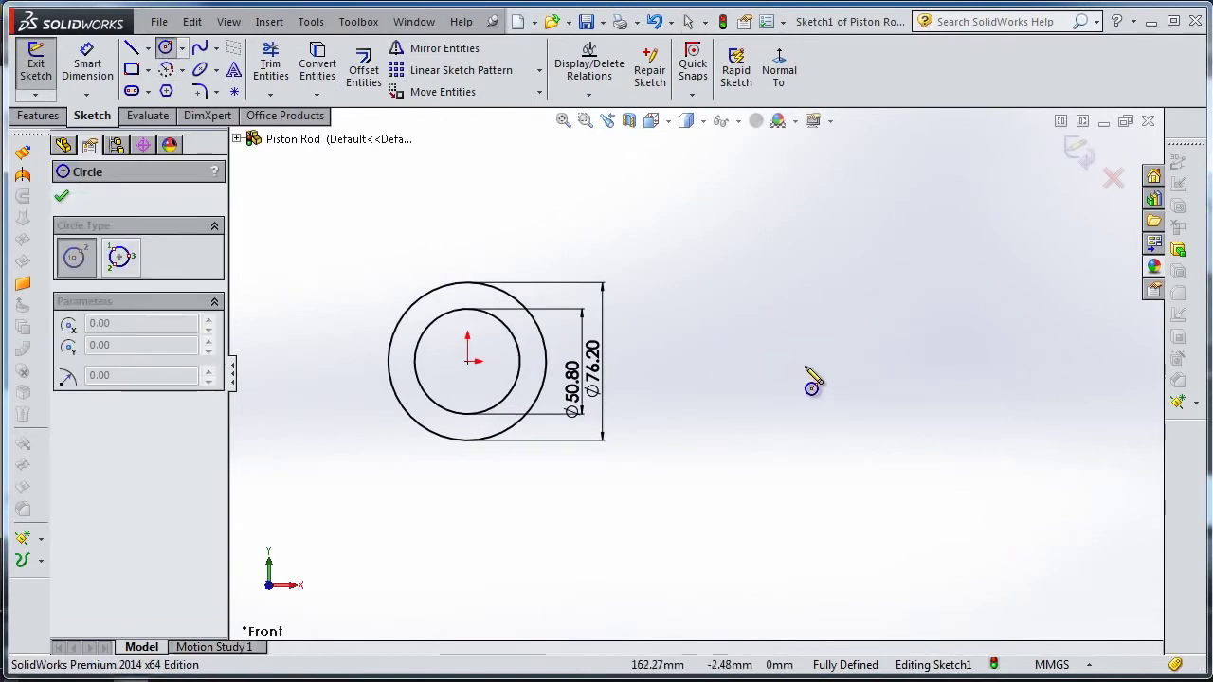
left_click(772, 361)
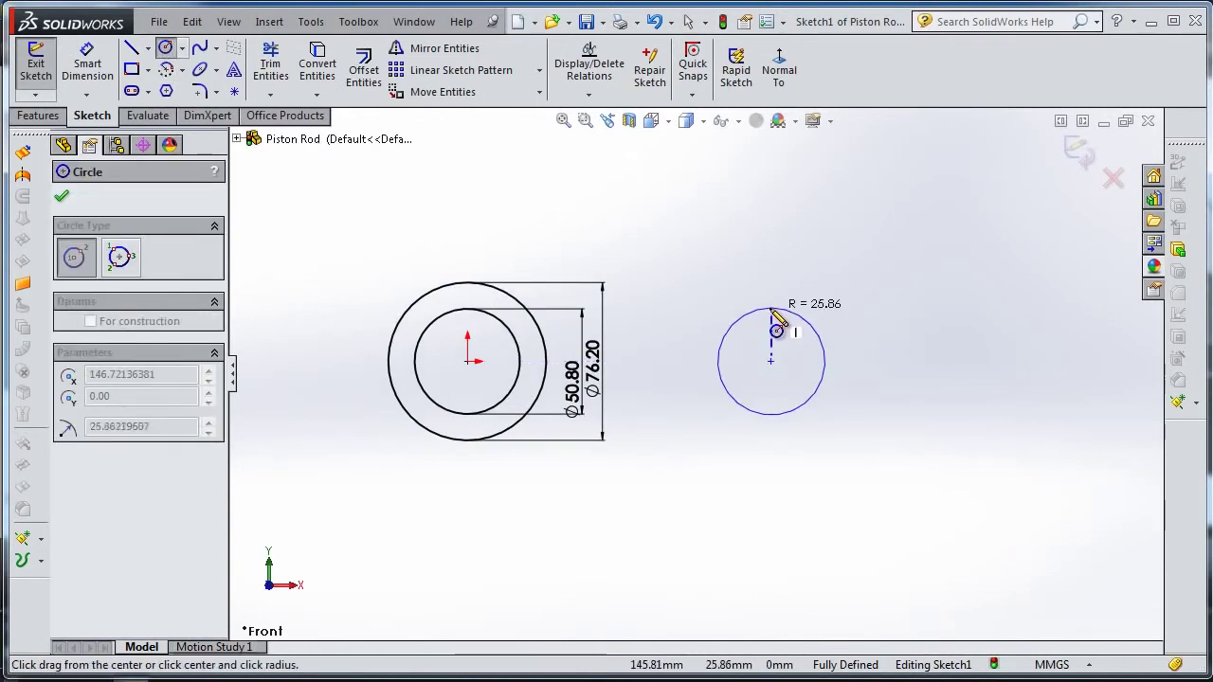
left_click(772, 304)
left_click(772, 361)
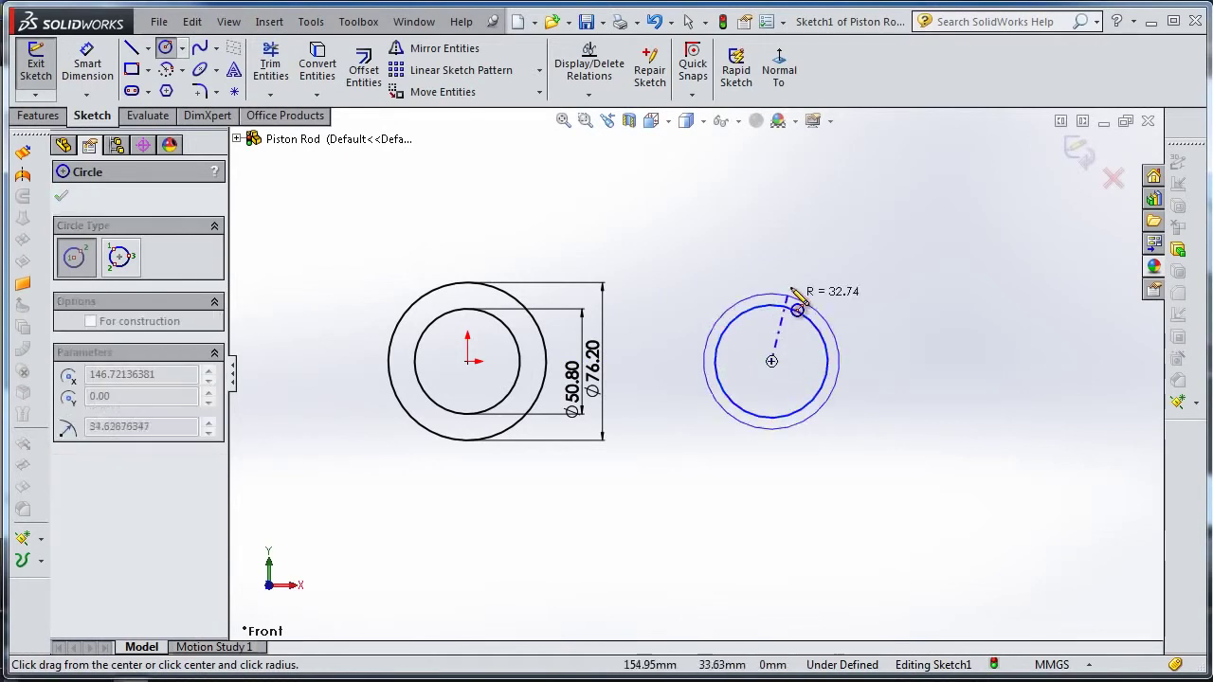
left_click(803, 274)
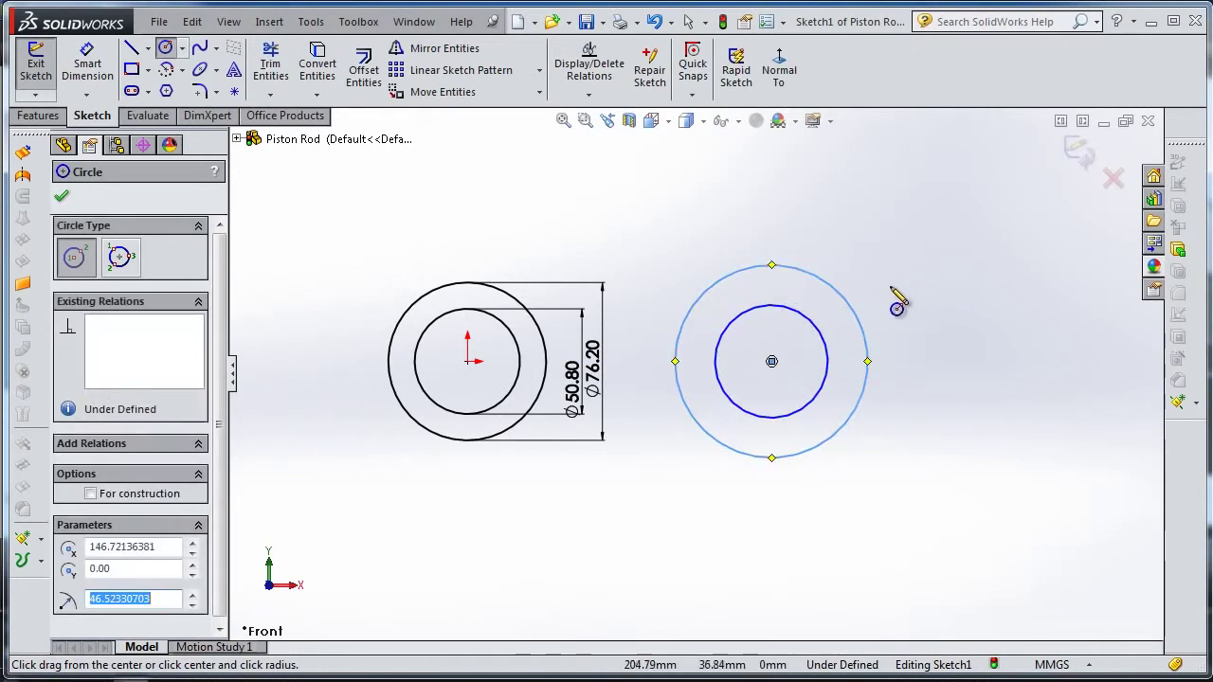
key("Escape")
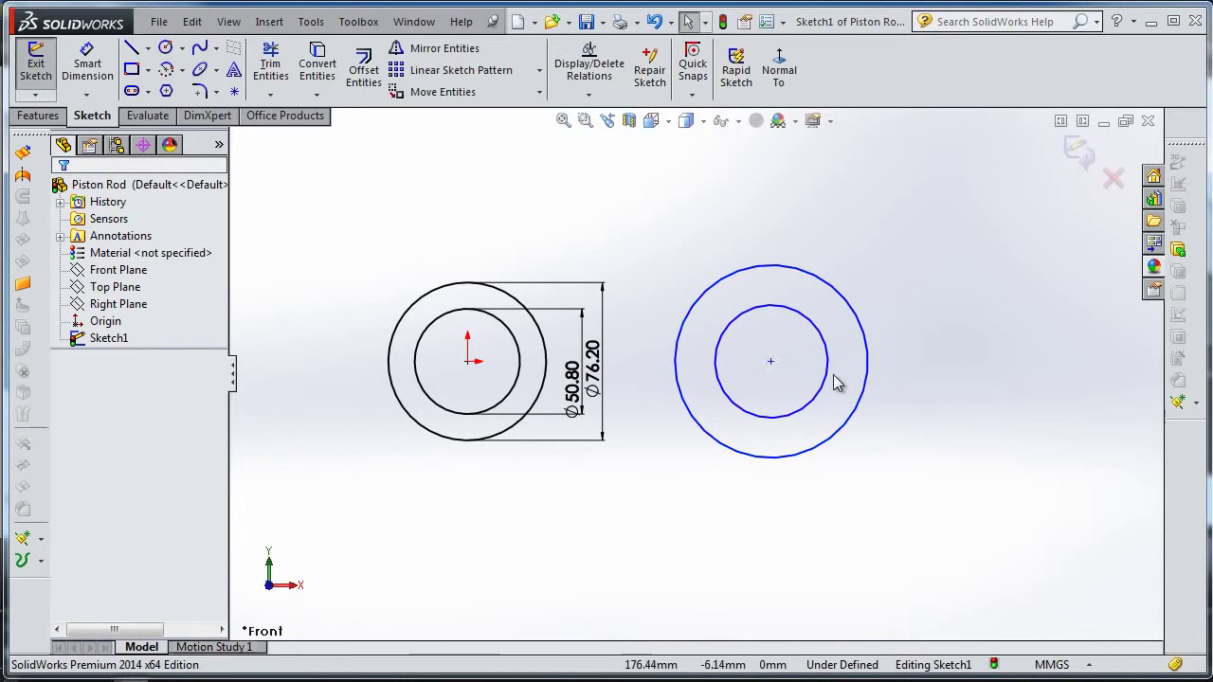
Make each right circle equal to its left counterpart, inner to inner and outer to outer.
left_click(831, 374)
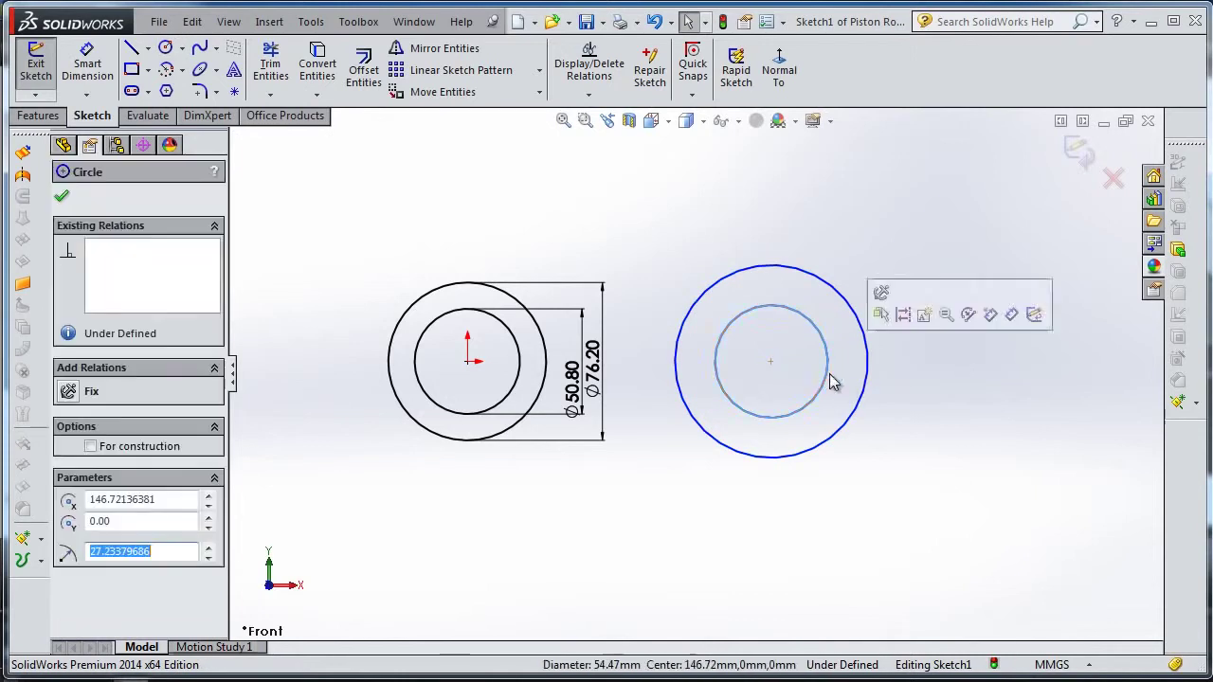
left_click(520, 372, "ctrl")
left_click(639, 285)
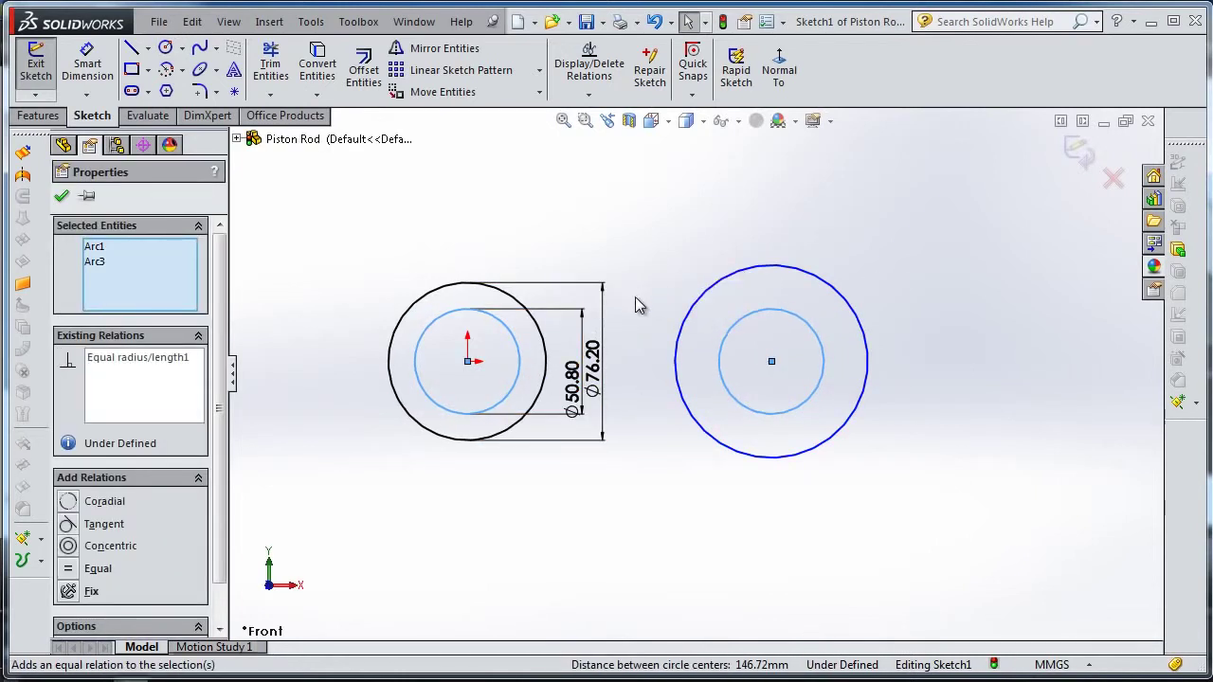
left_click(857, 325)
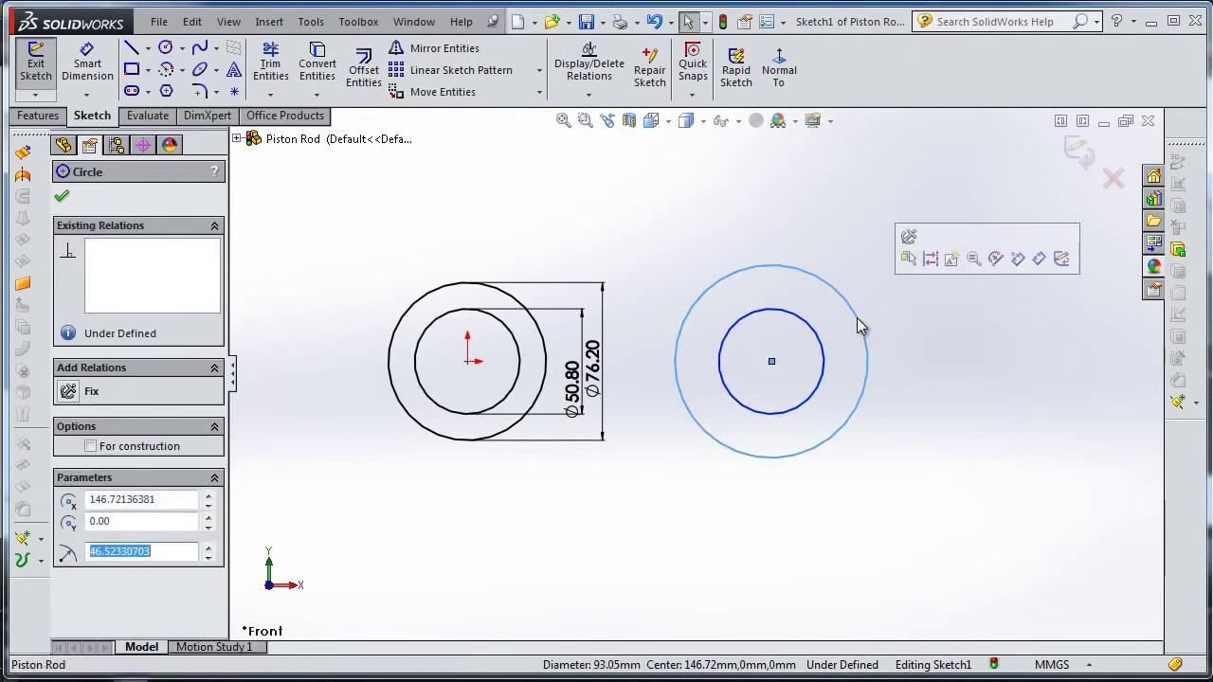
left_click(526, 318, "ctrl")
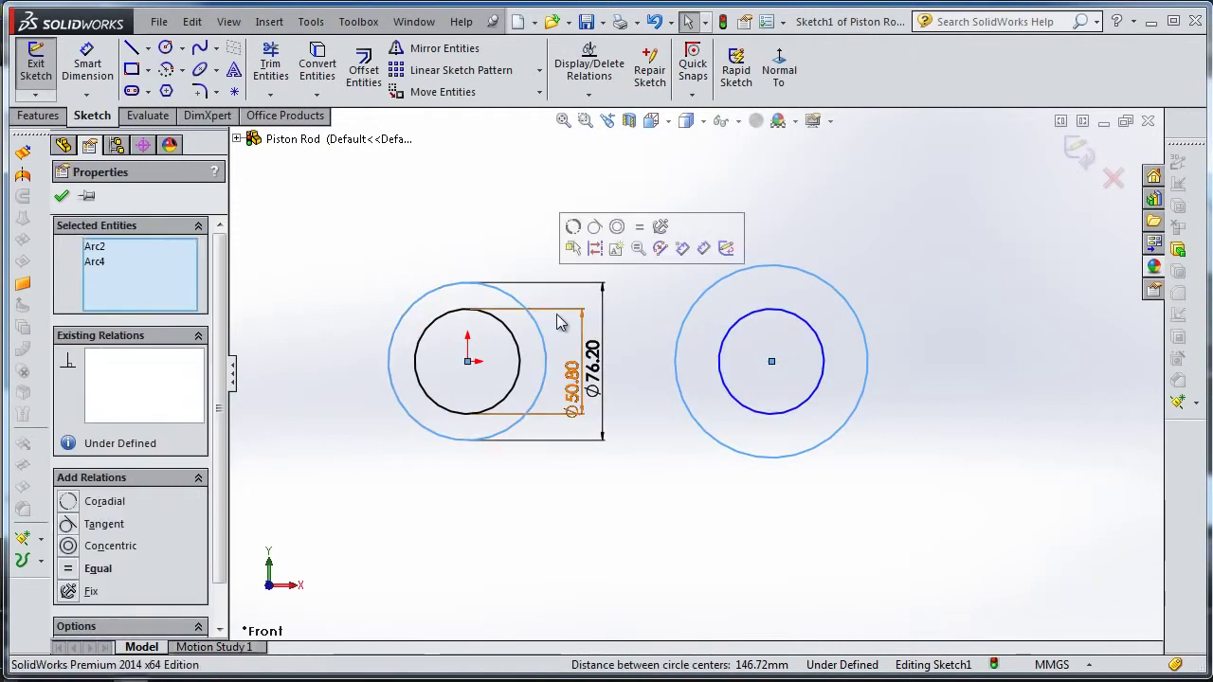
left_click(637, 237)
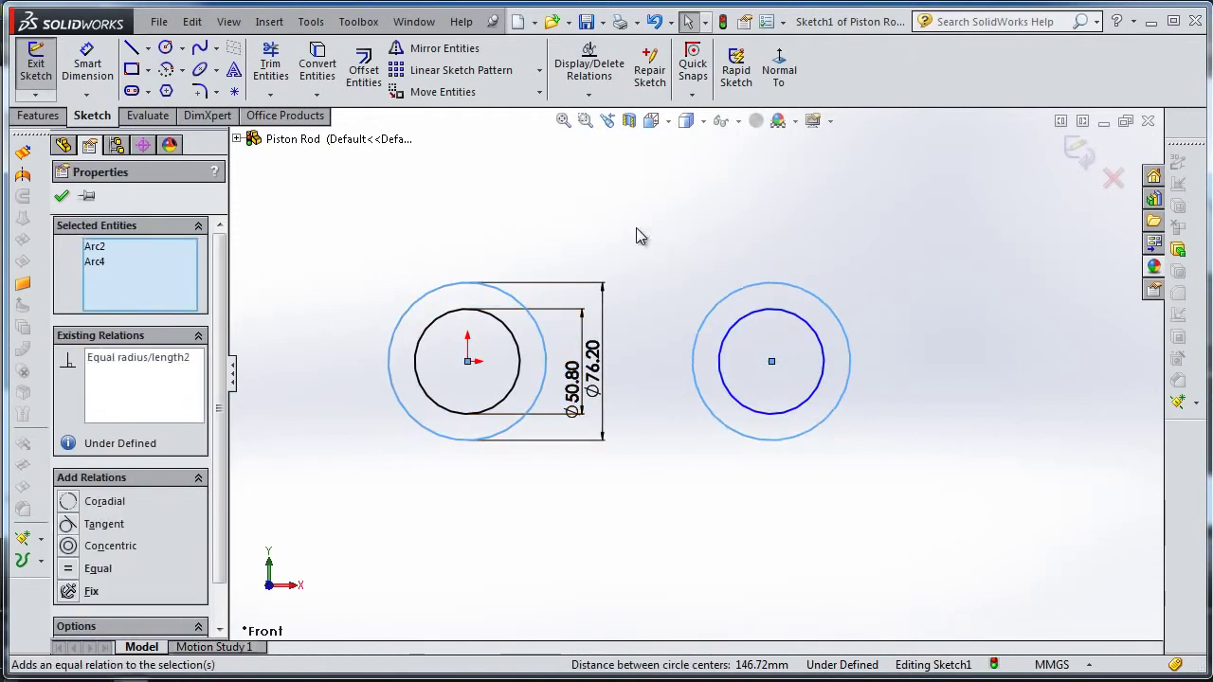
left_click(675, 453)
scroll(693, 404, "down", 2)
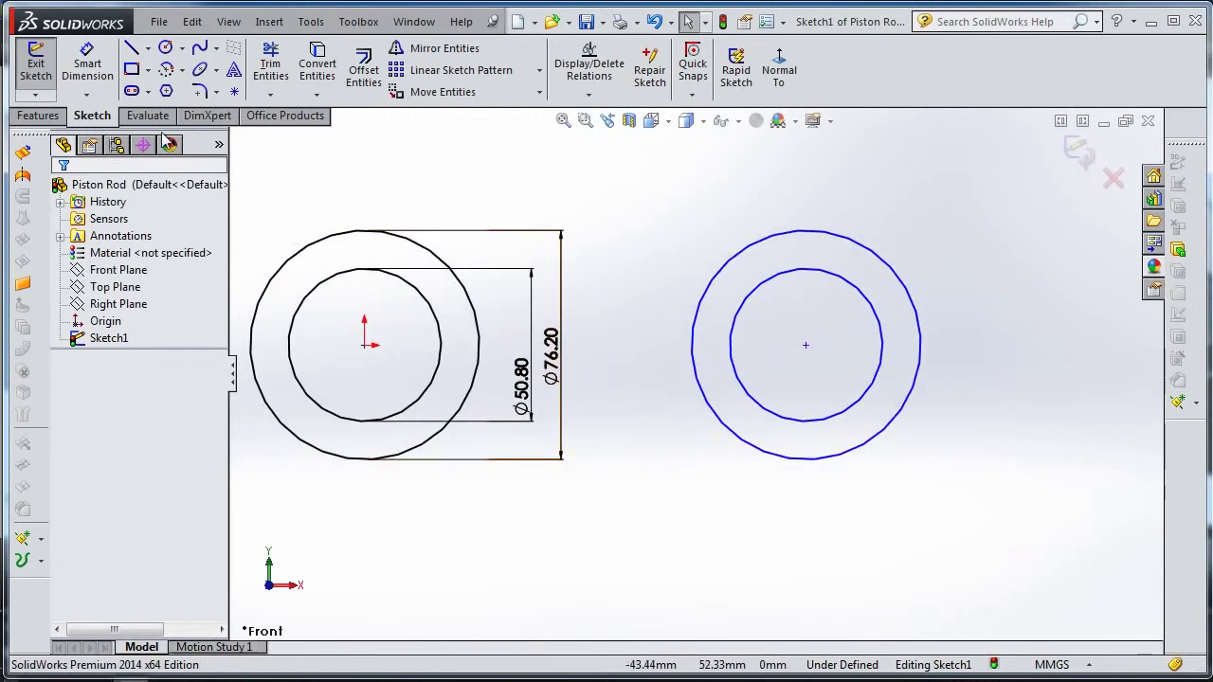
Dimension the right circles' centre 152.4 mm horizontally from the origin.
left_click(90, 76)
left_click(364, 345)
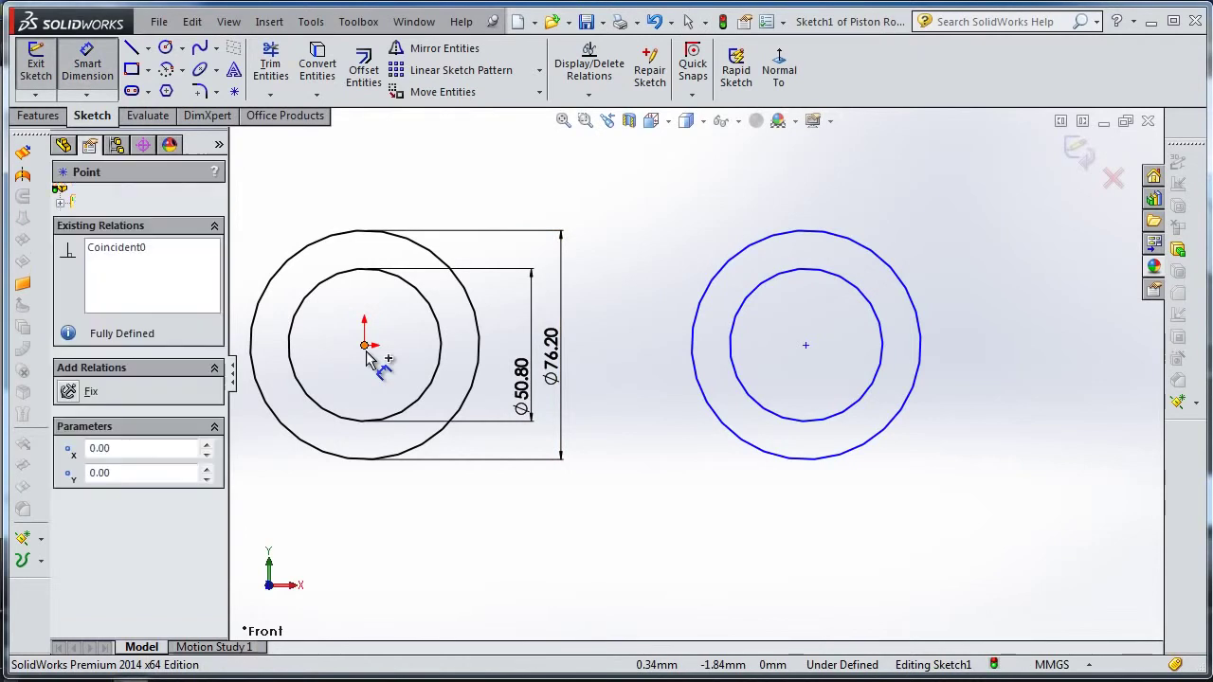
left_click(805, 349)
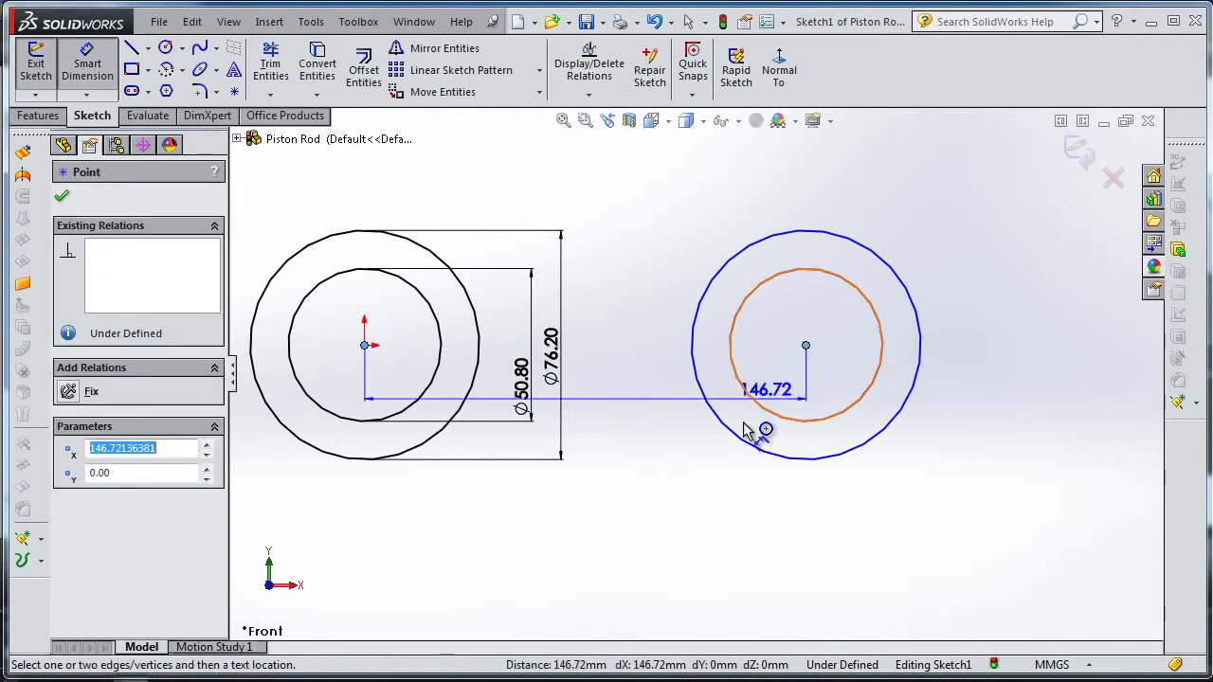
left_click(621, 536)
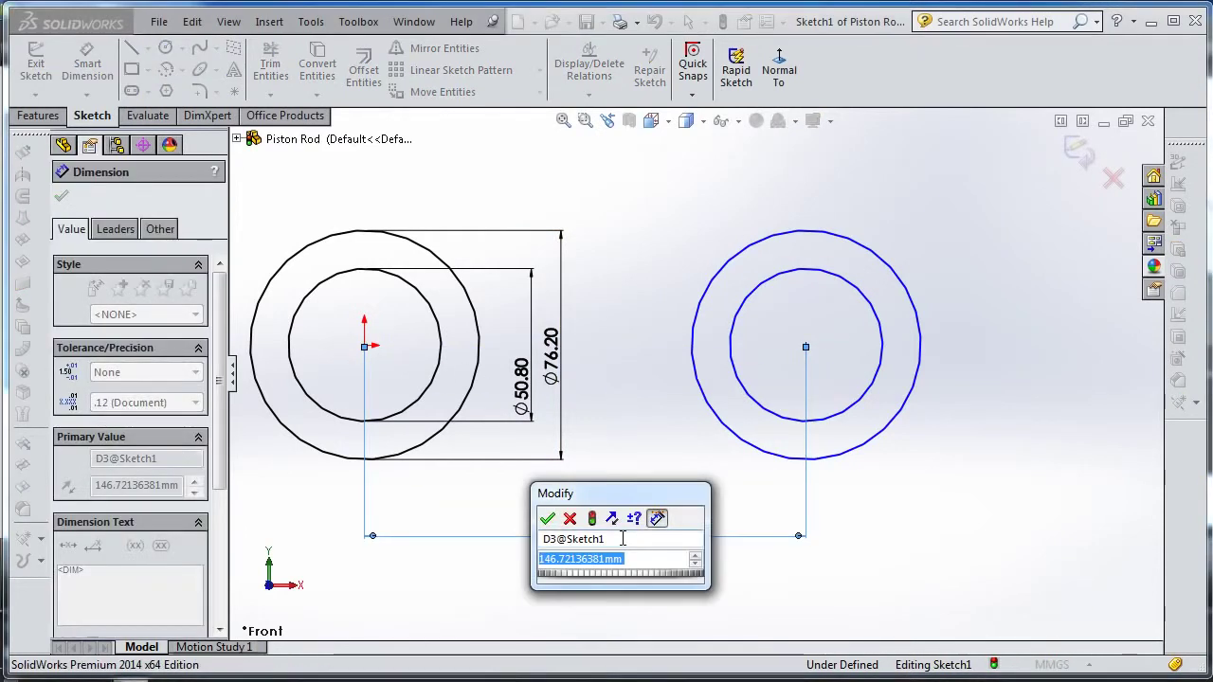
type("15")
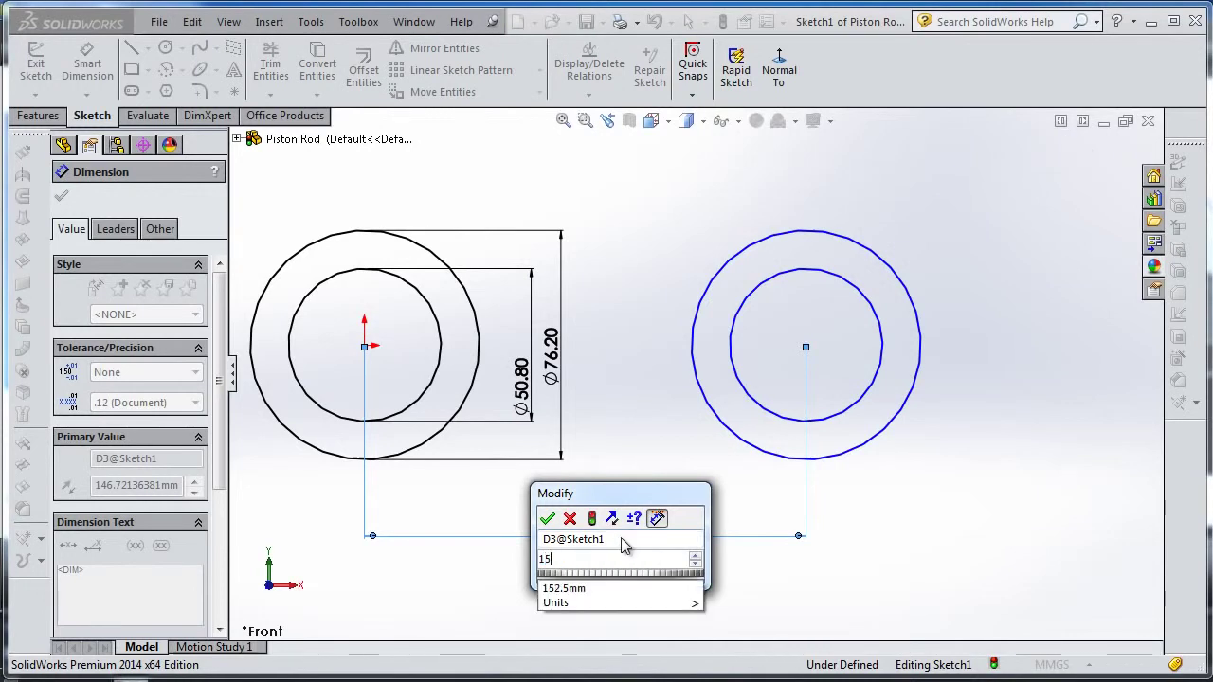
type("2.4")
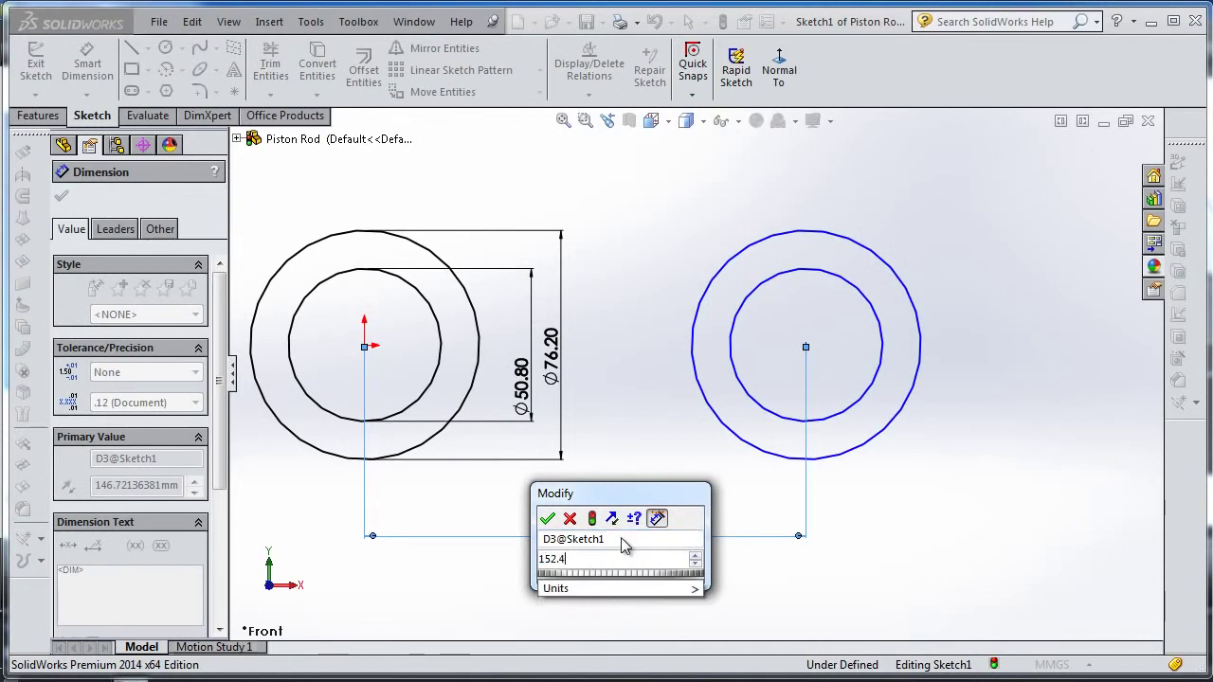
key("Return")
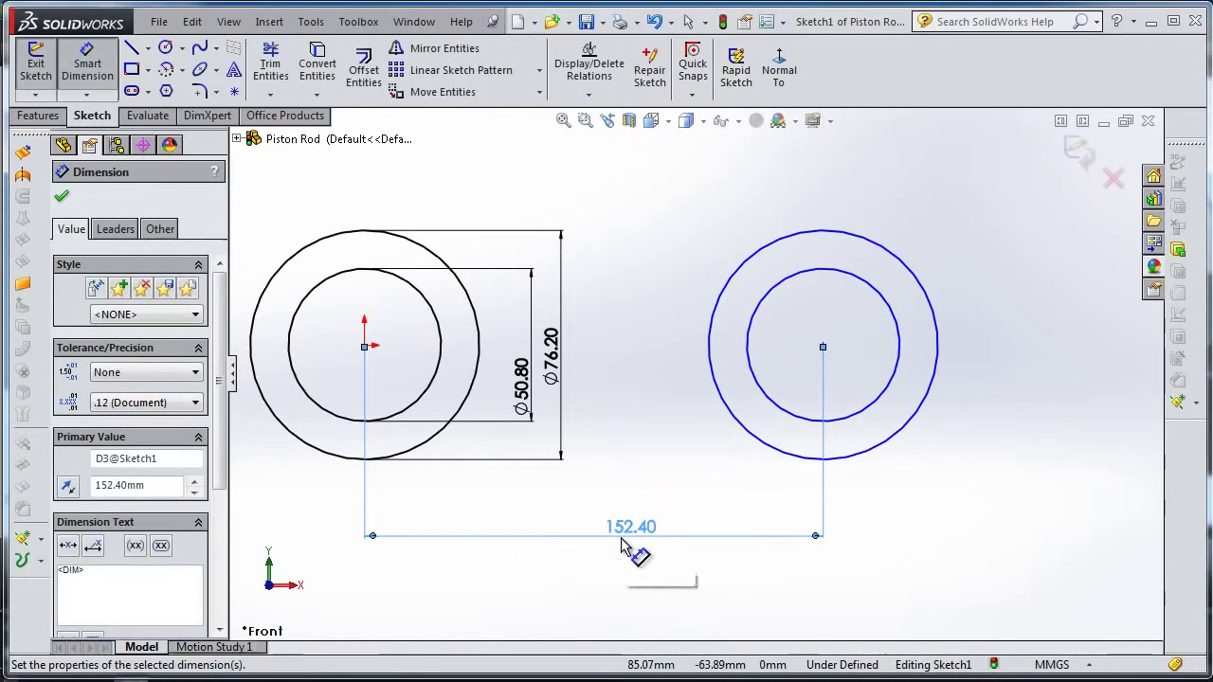
key("Escape")
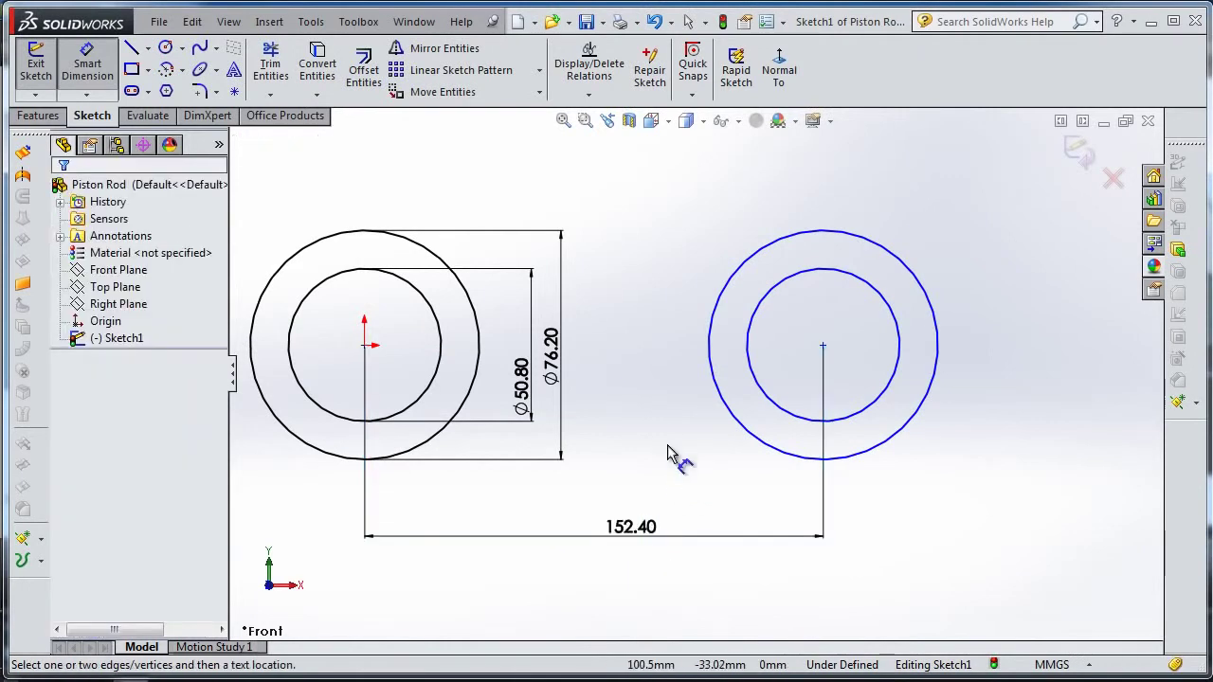
Add a Horizontal relation between the right circles' centre and the origin.
left_click(823, 345)
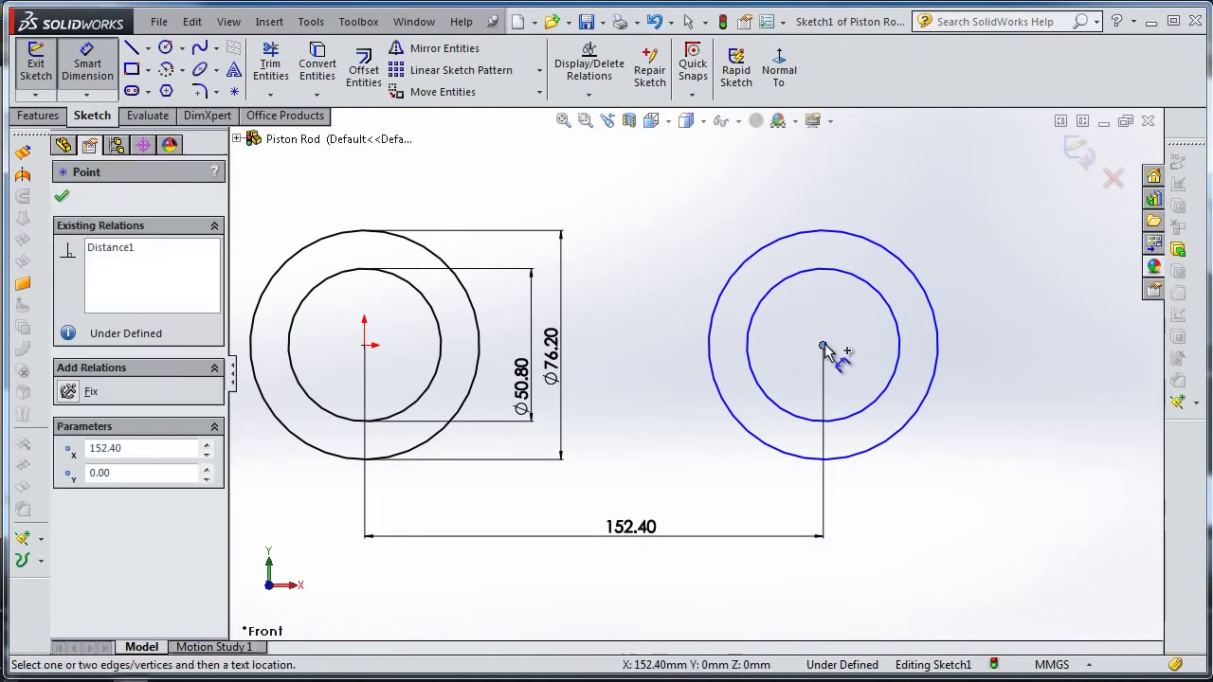
left_click(370, 351)
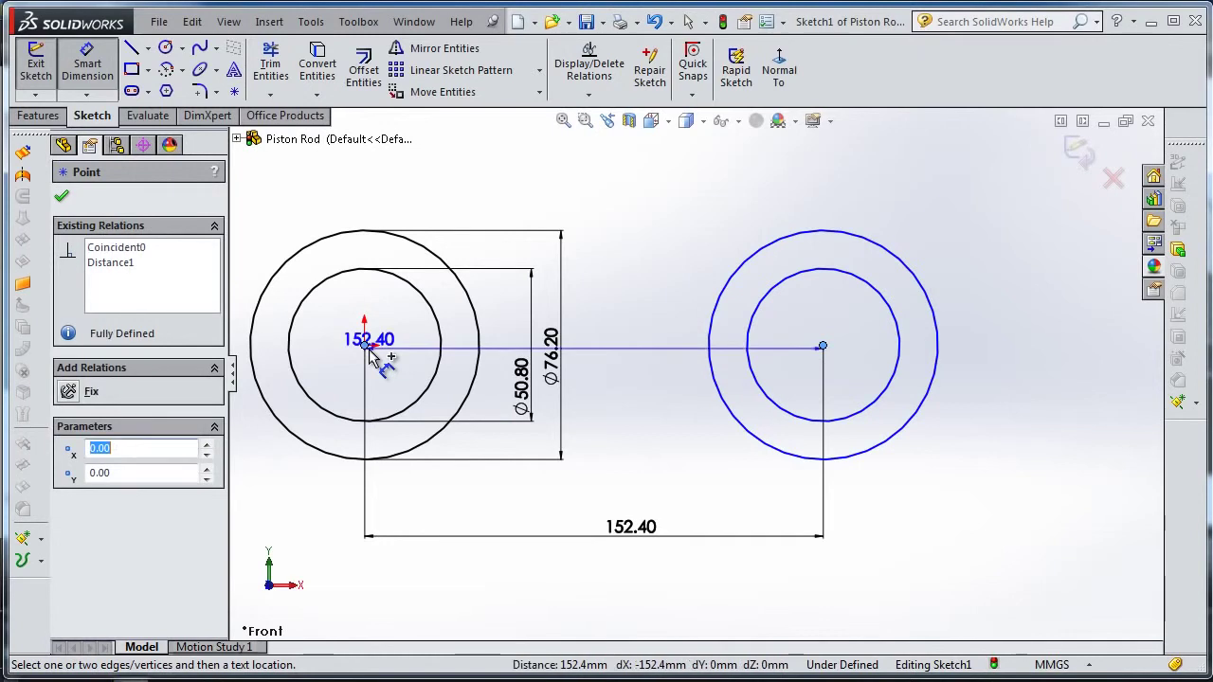
key("Escape")
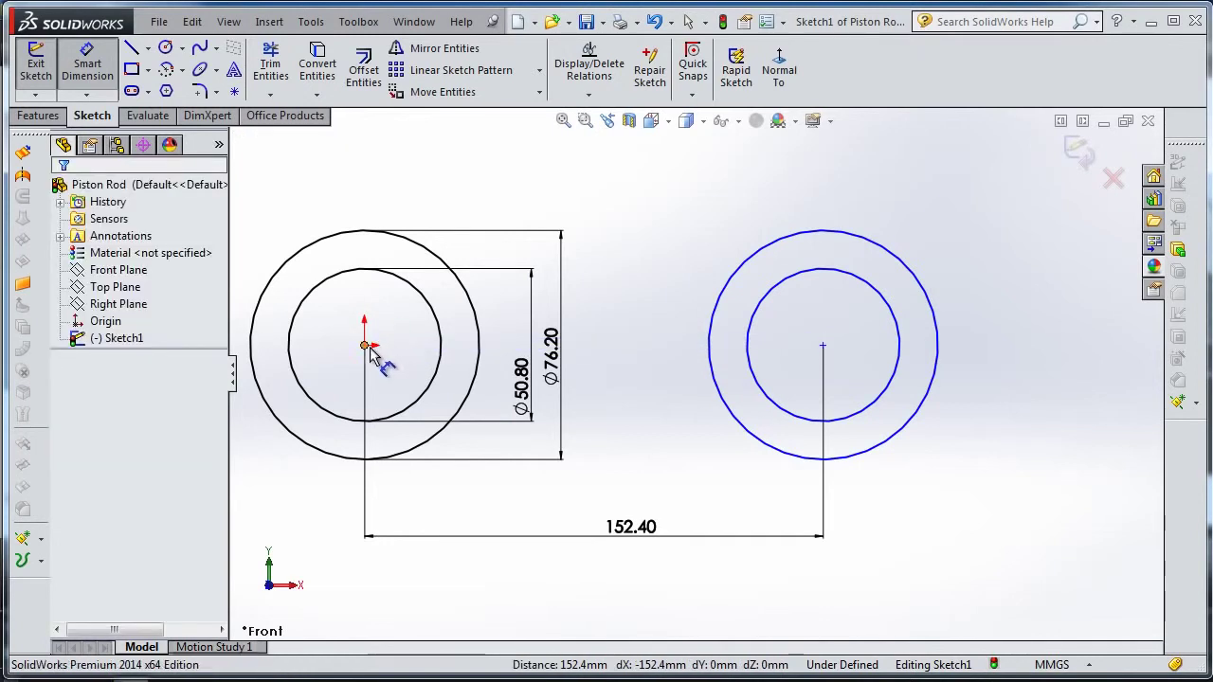
left_click(368, 348)
left_click(824, 348)
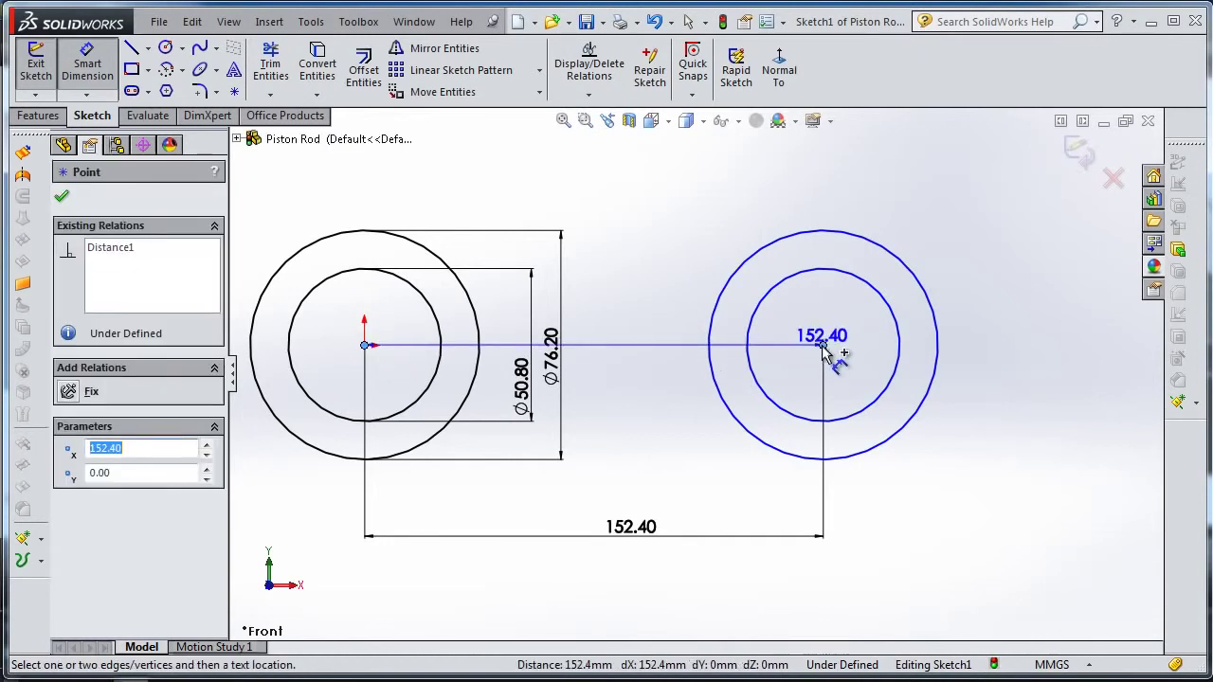
key("Escape")
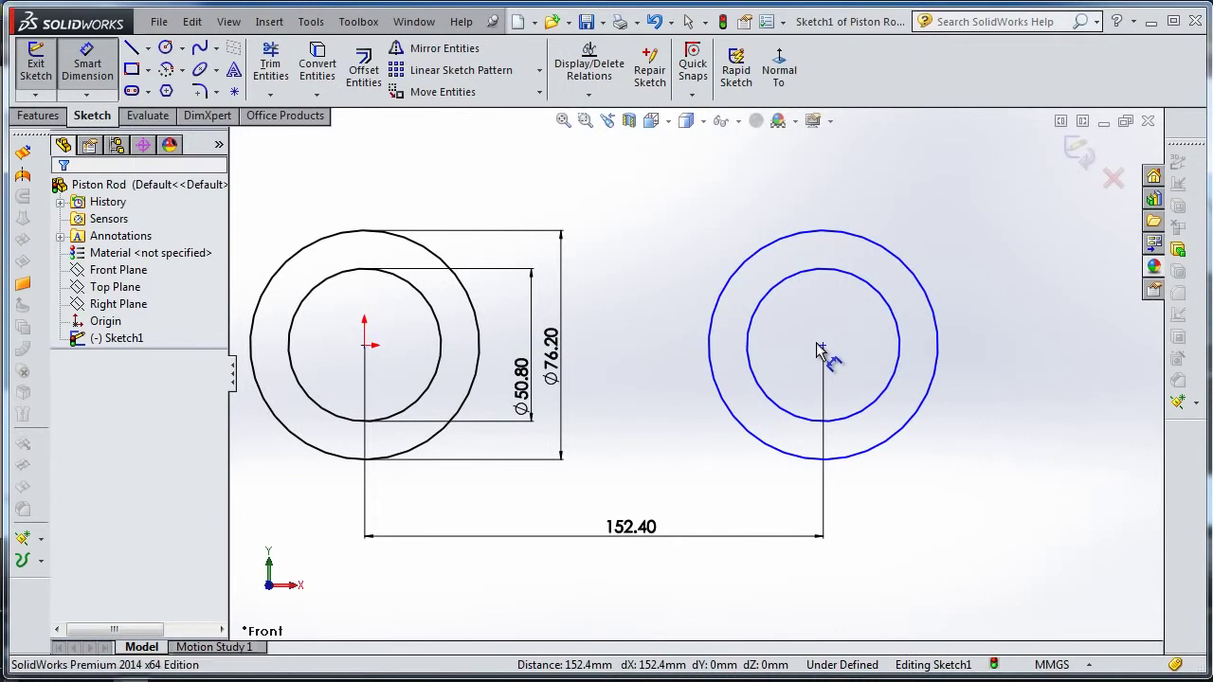
key("Escape")
left_click(824, 347)
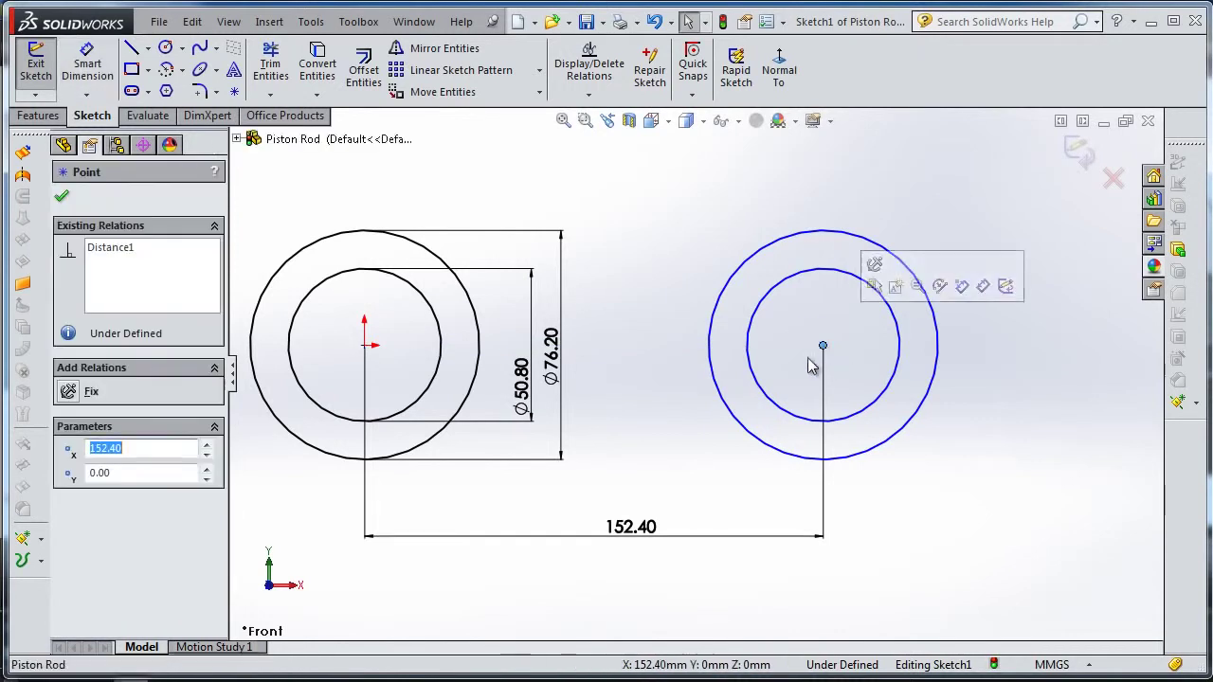
left_click(369, 348, "ctrl")
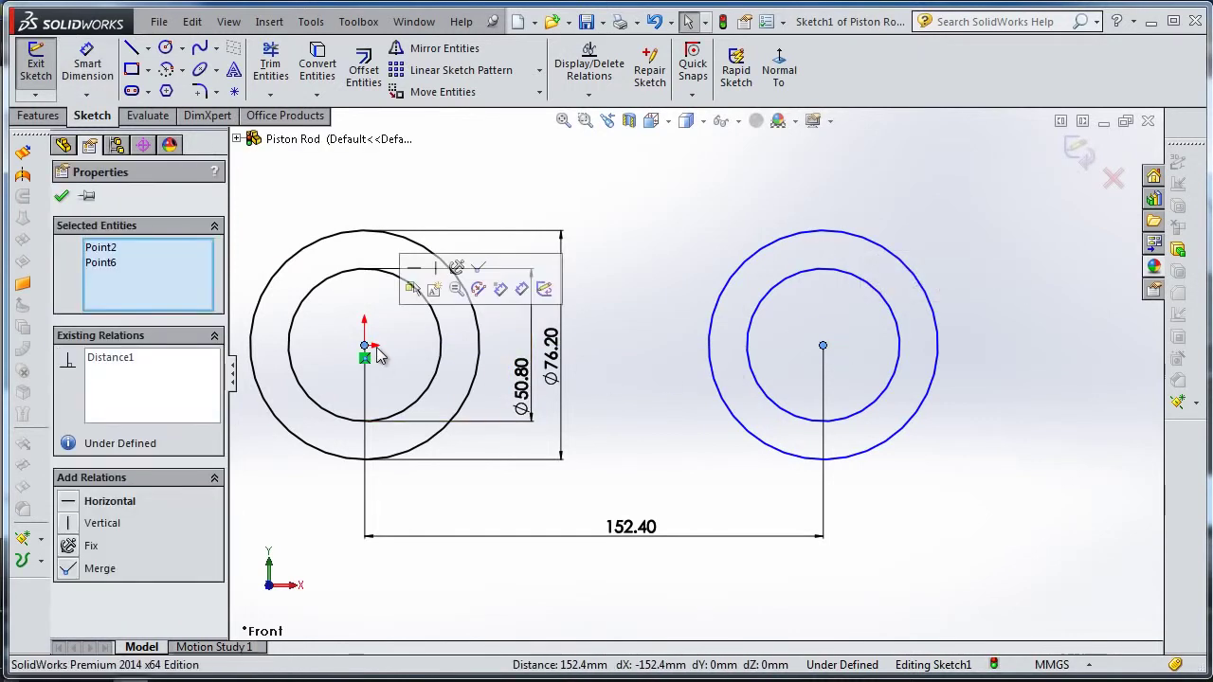
left_click(417, 277)
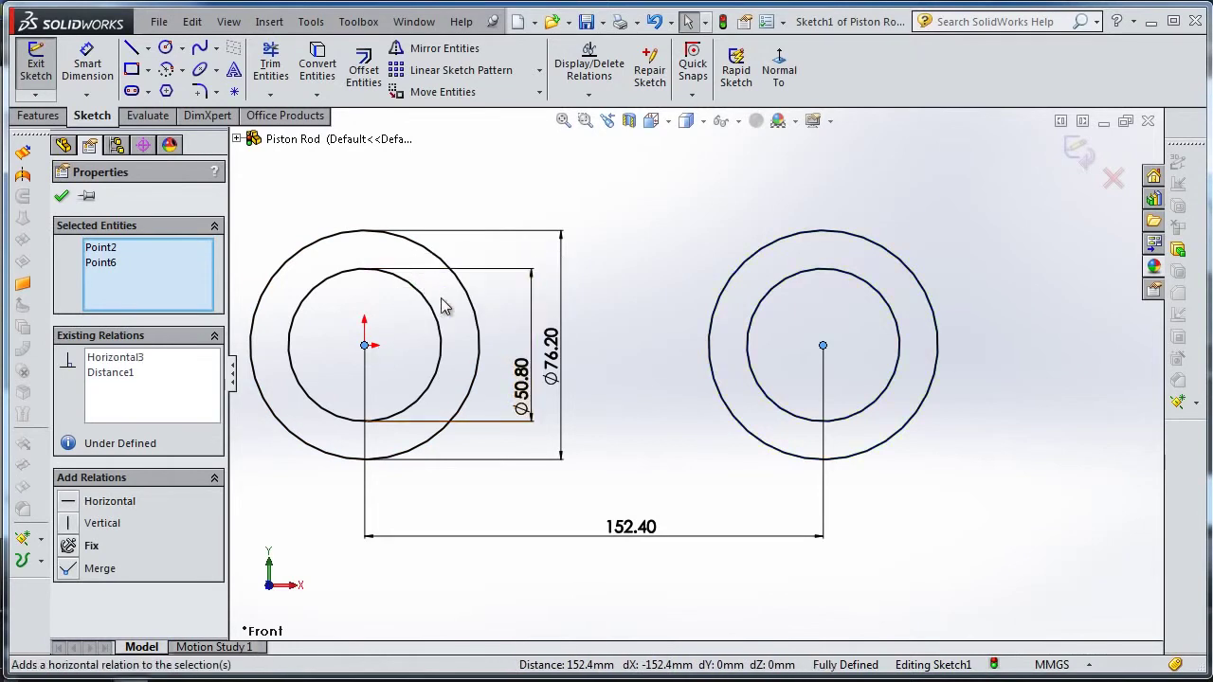
left_click(61, 195)
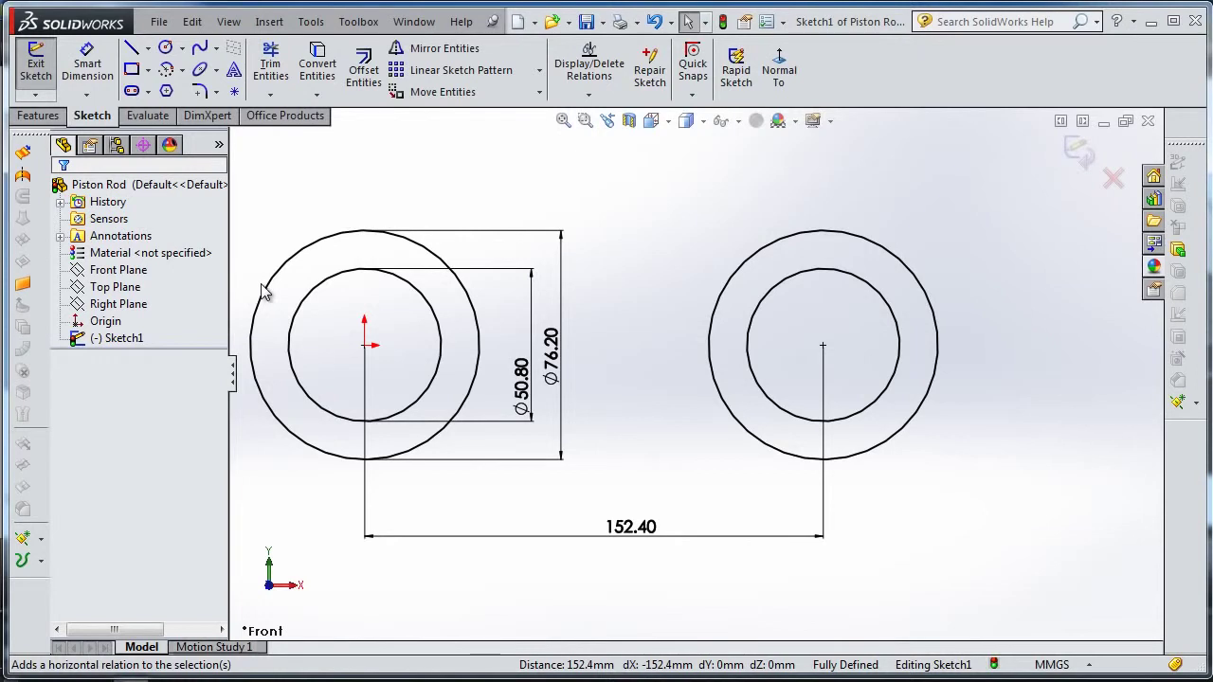
Draw a centerline joining the right and left circle centres.
left_click(146, 71)
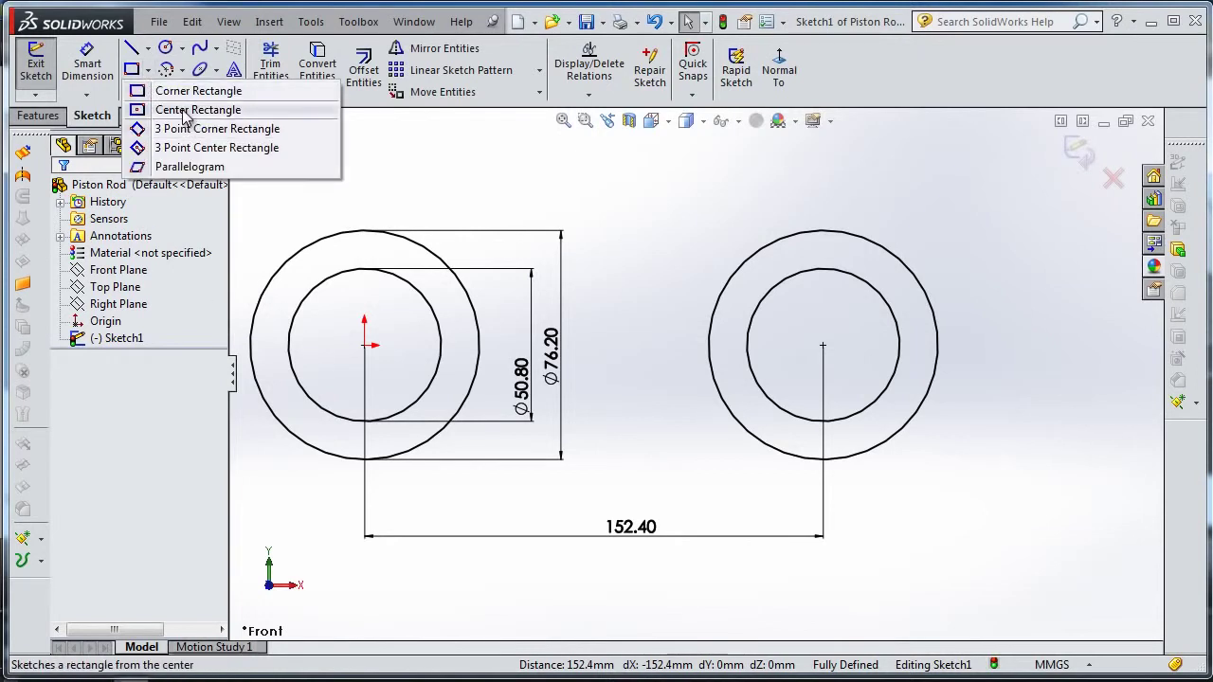
left_click(147, 49)
left_click(149, 50)
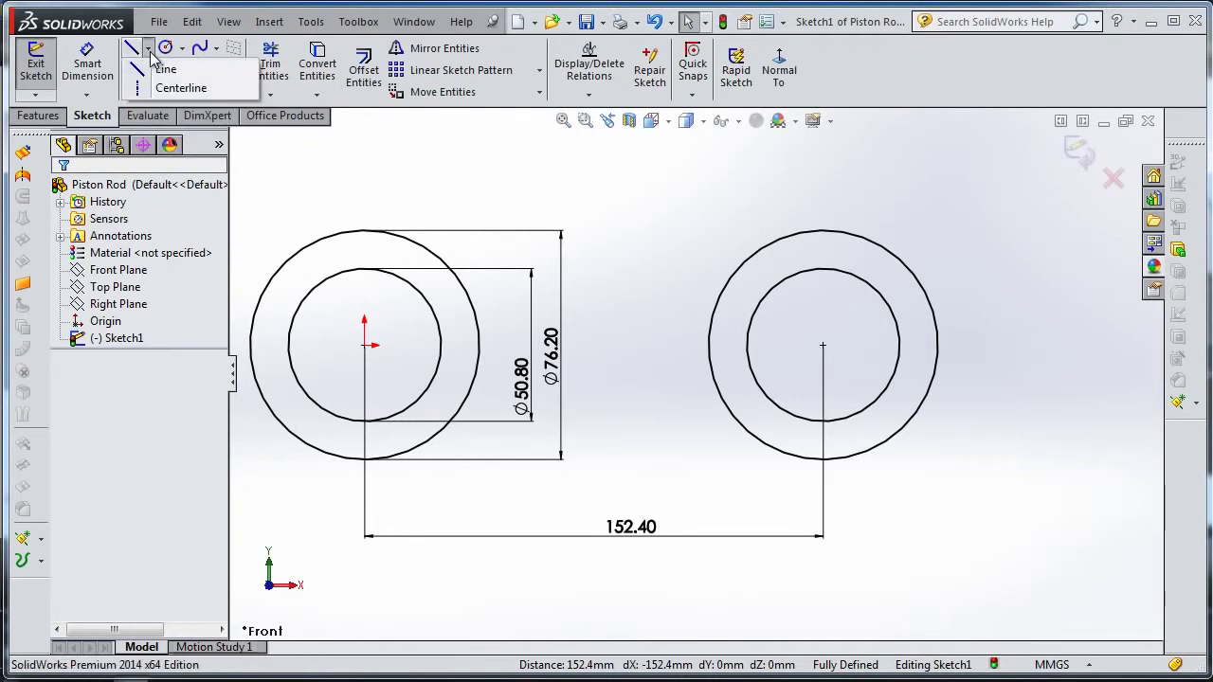
left_click(163, 87)
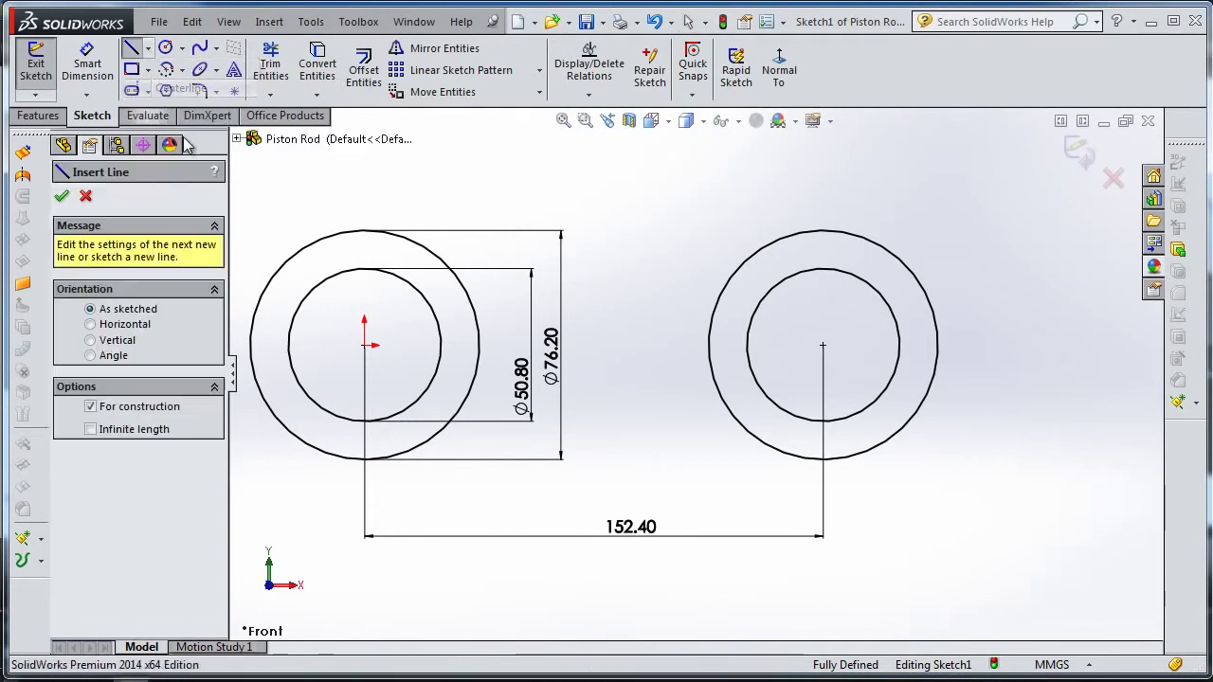
left_click(823, 345)
left_click(364, 345)
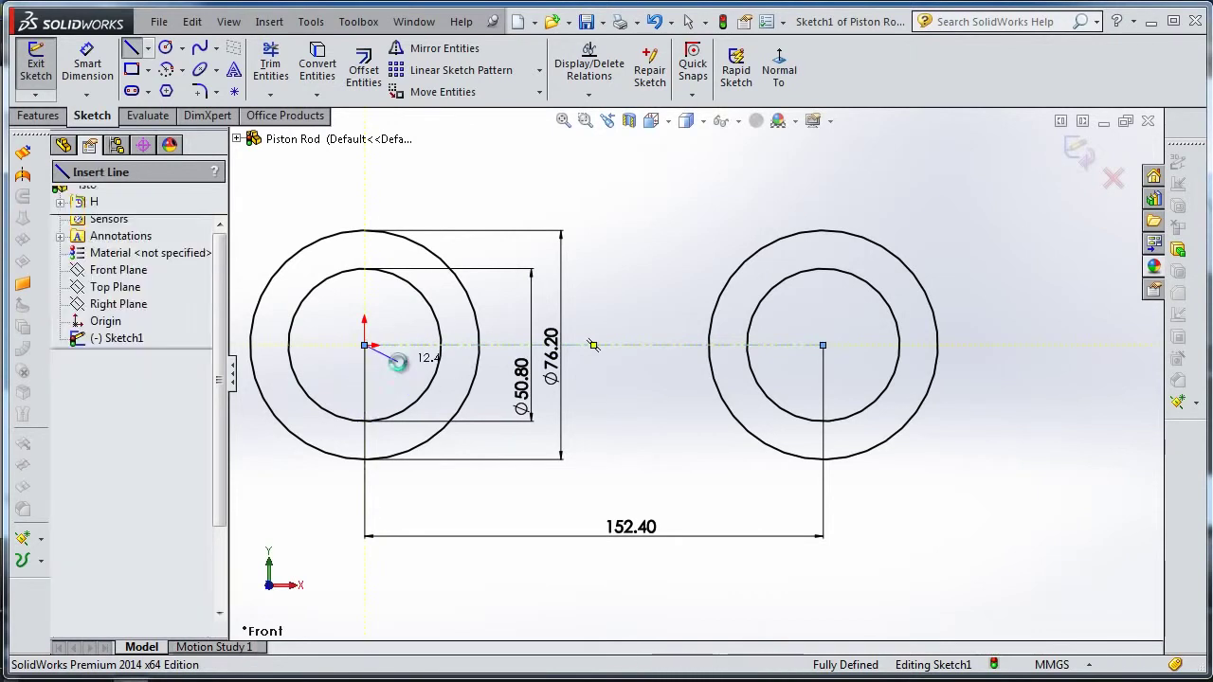
key("Escape")
Draw a center rectangle centred on the centerline with a corner on the left outer circle.
left_click(148, 70)
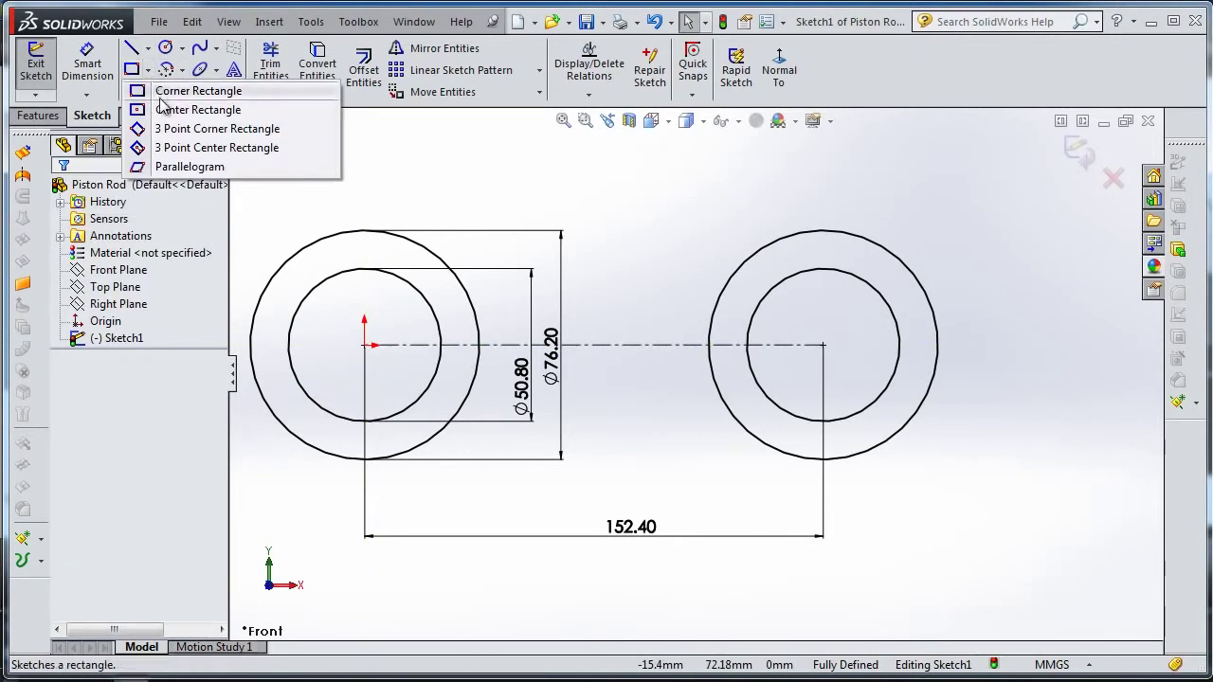
left_click(189, 110)
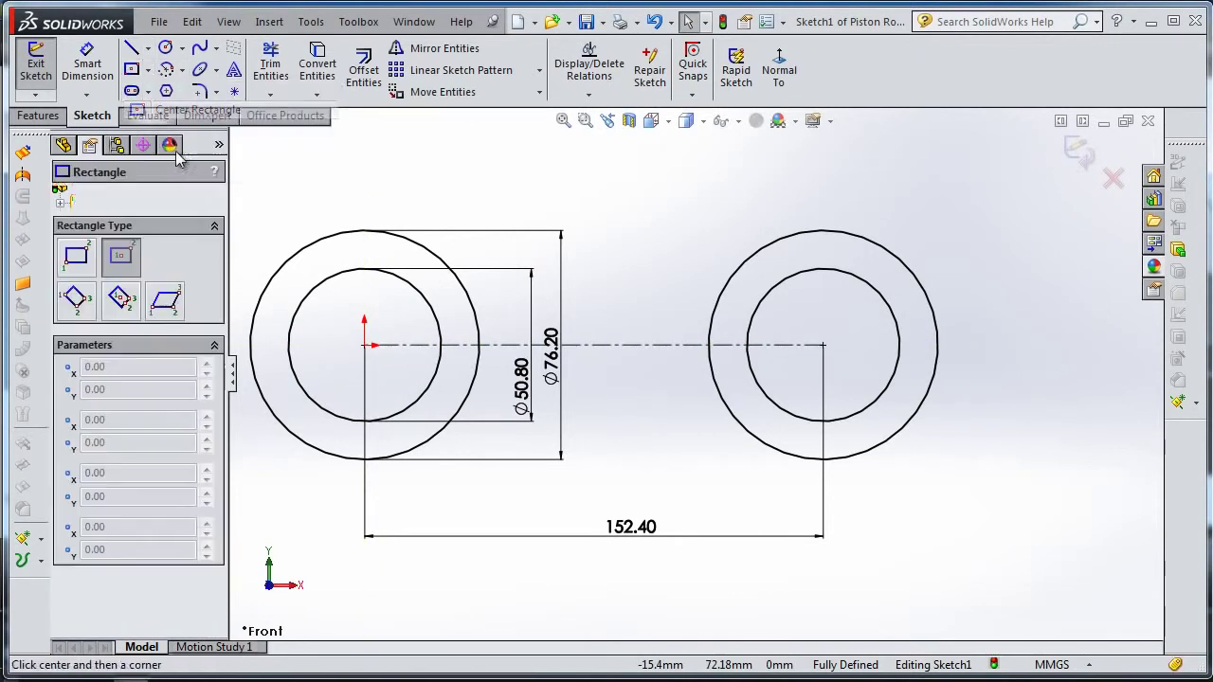
left_click(594, 345)
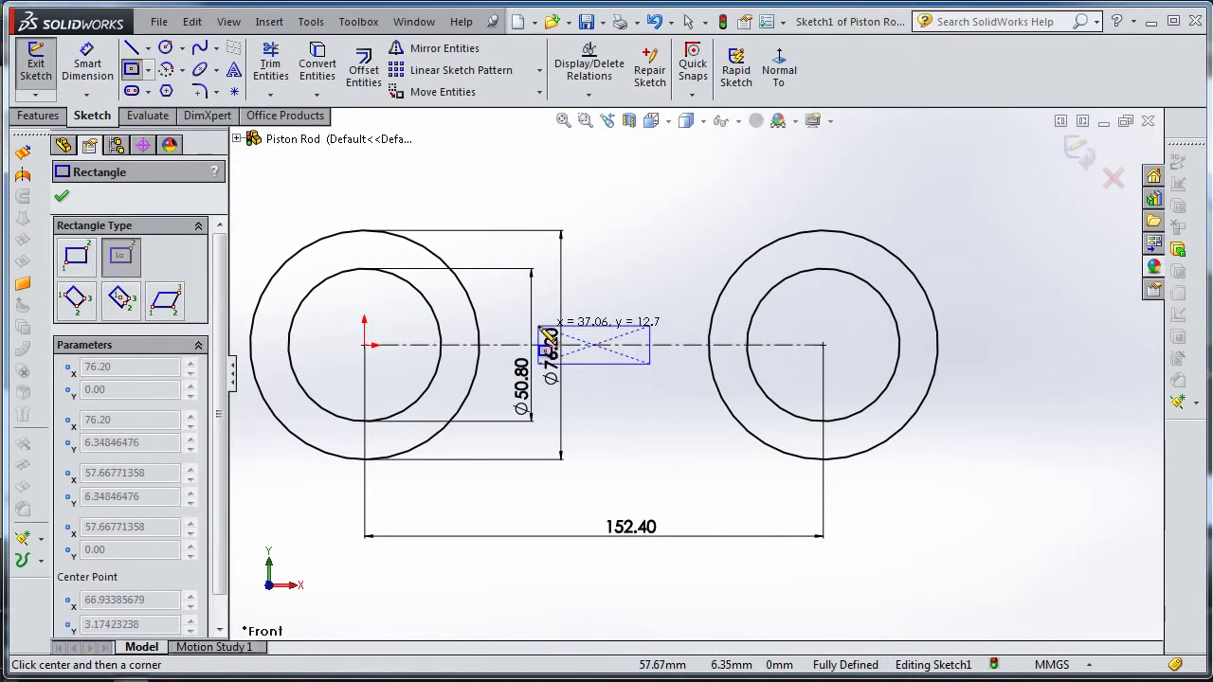
left_click(469, 296)
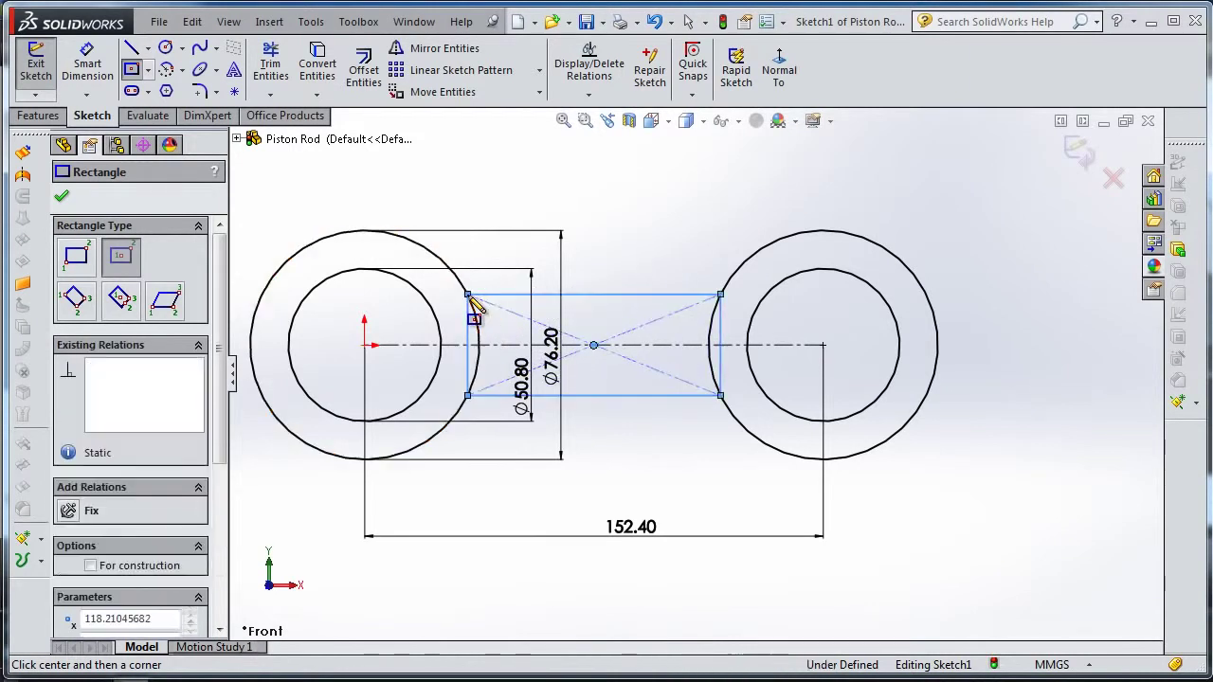
Dimension the rectangle's height at 38 mm, then begin a line at the right outer circle's top.
left_click(99, 62)
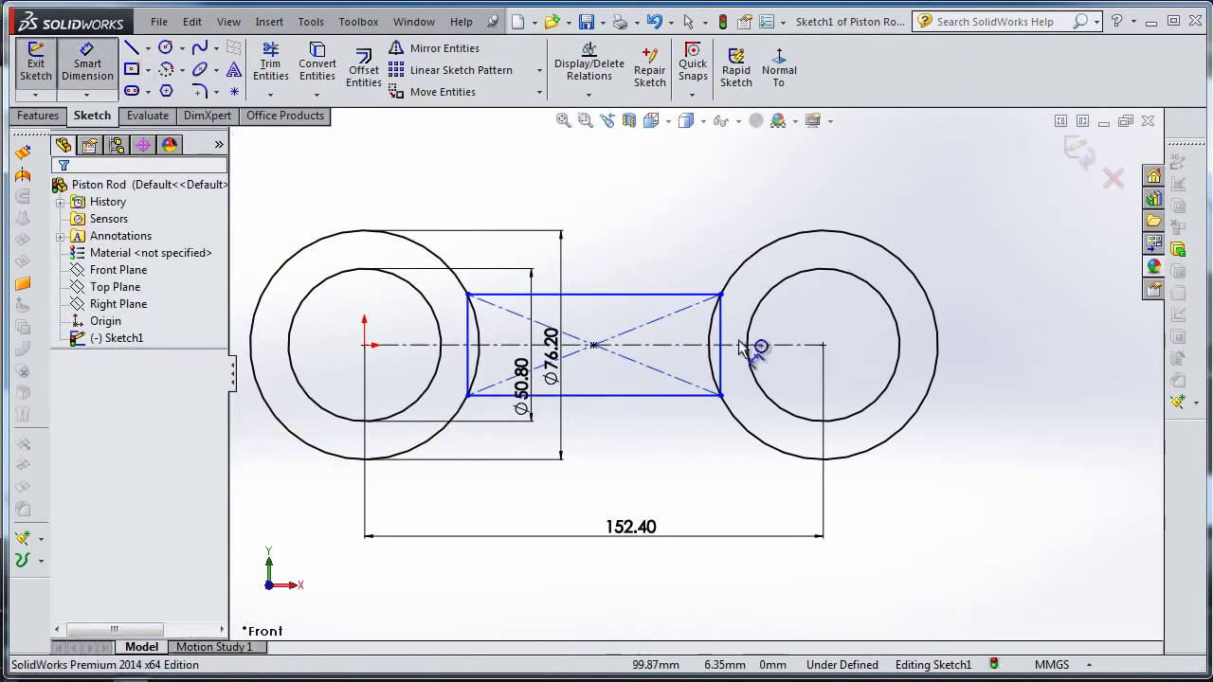
left_click(723, 331)
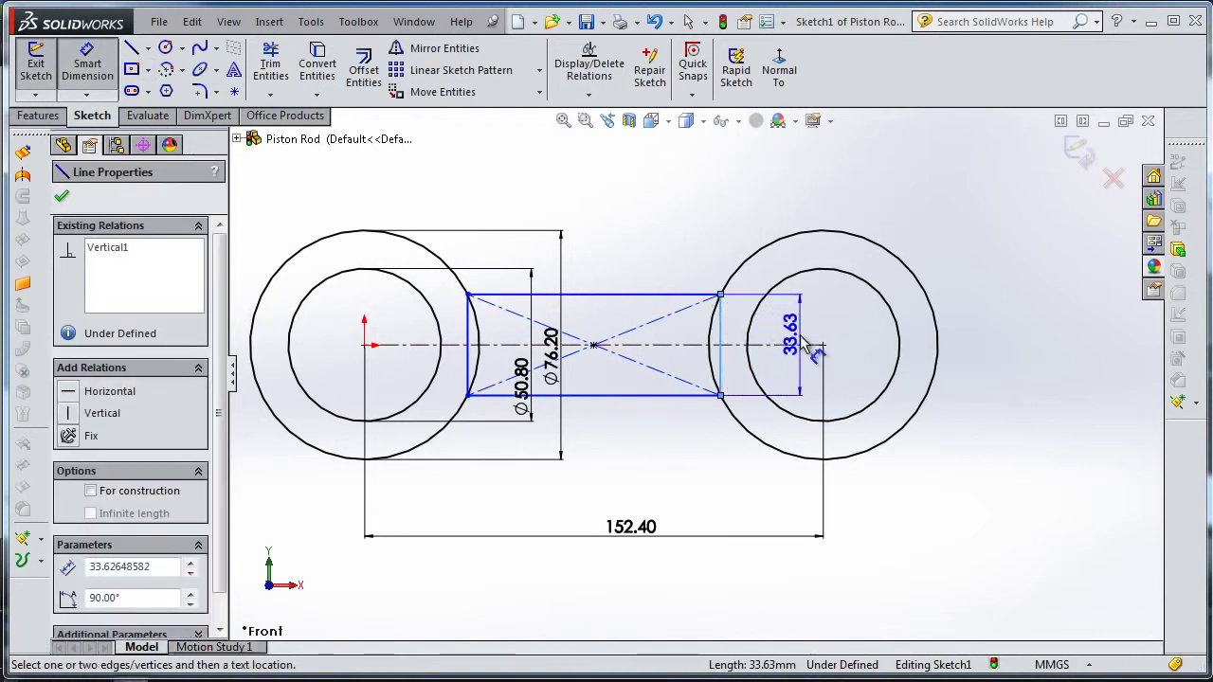
left_click(805, 346)
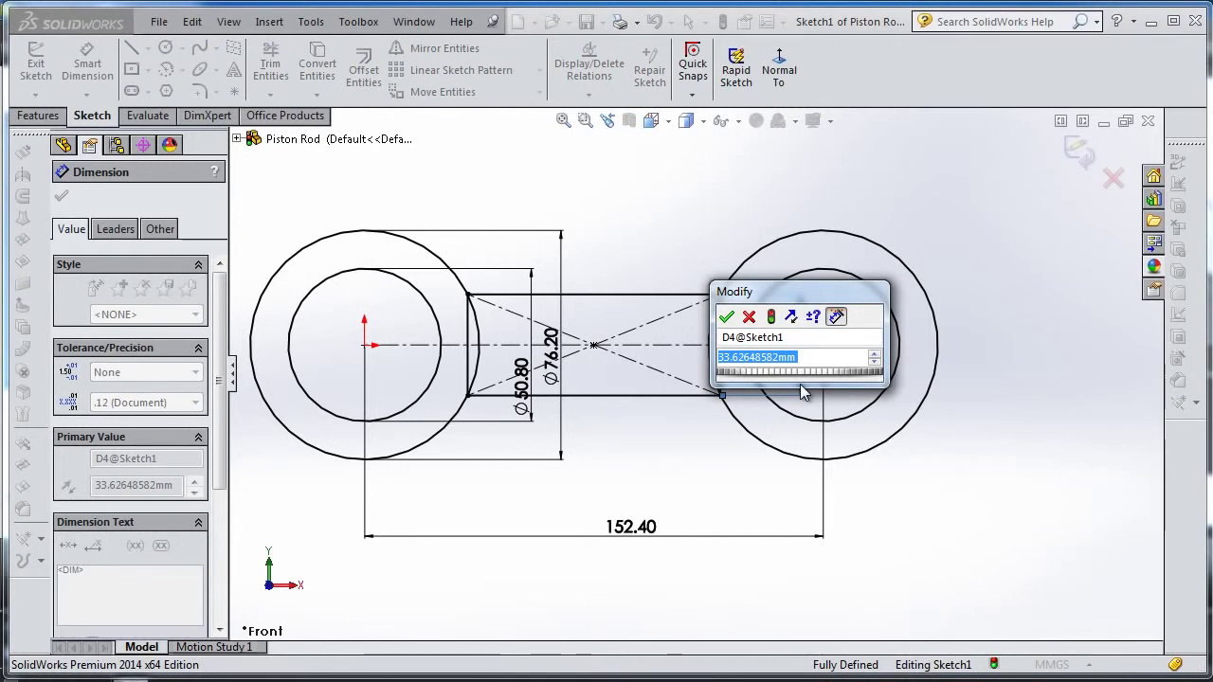
type("38")
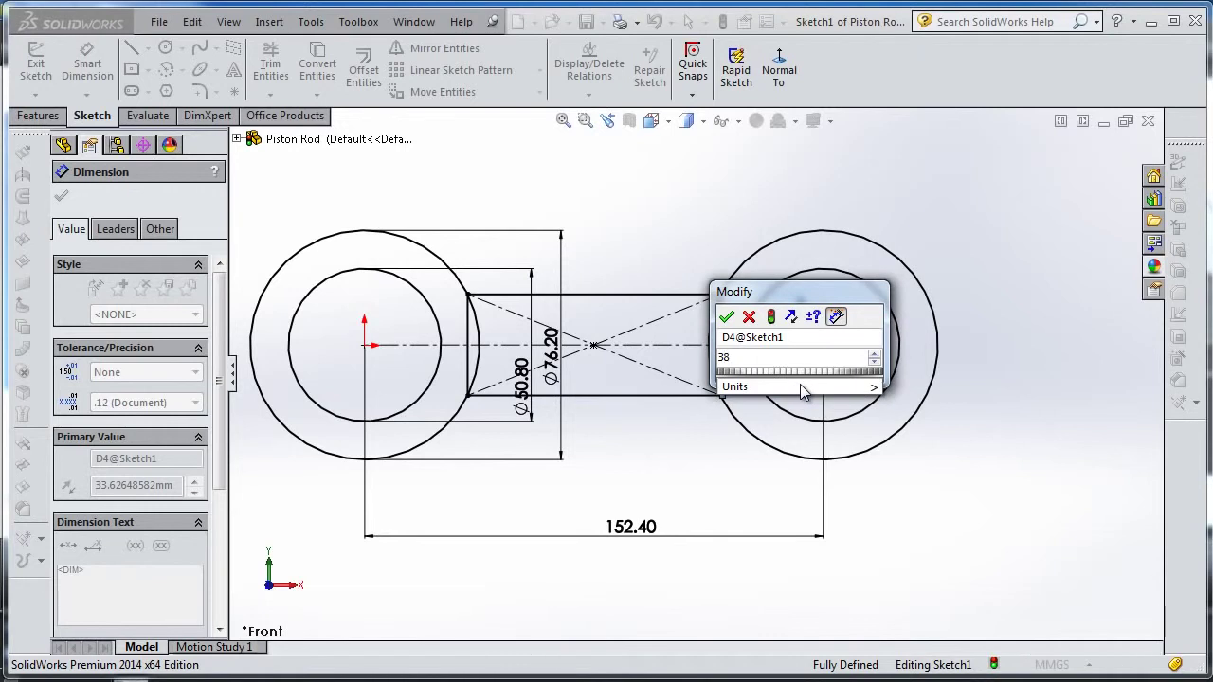
key("Return")
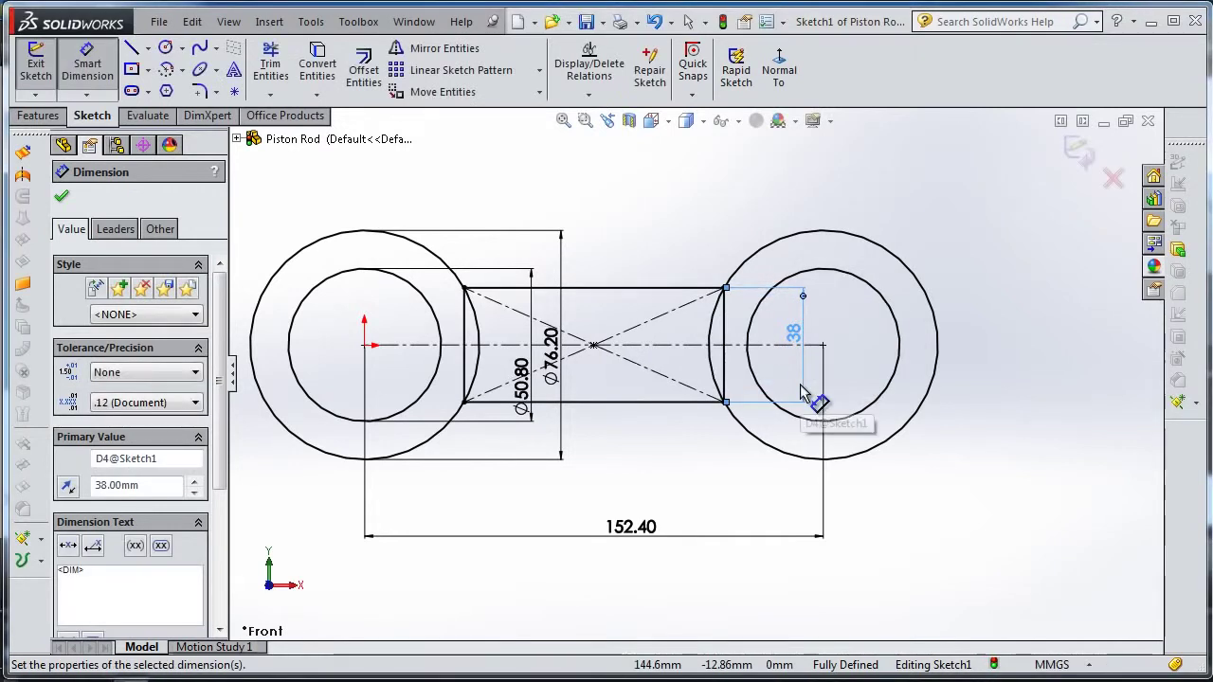
left_click(61, 198)
left_click(131, 48)
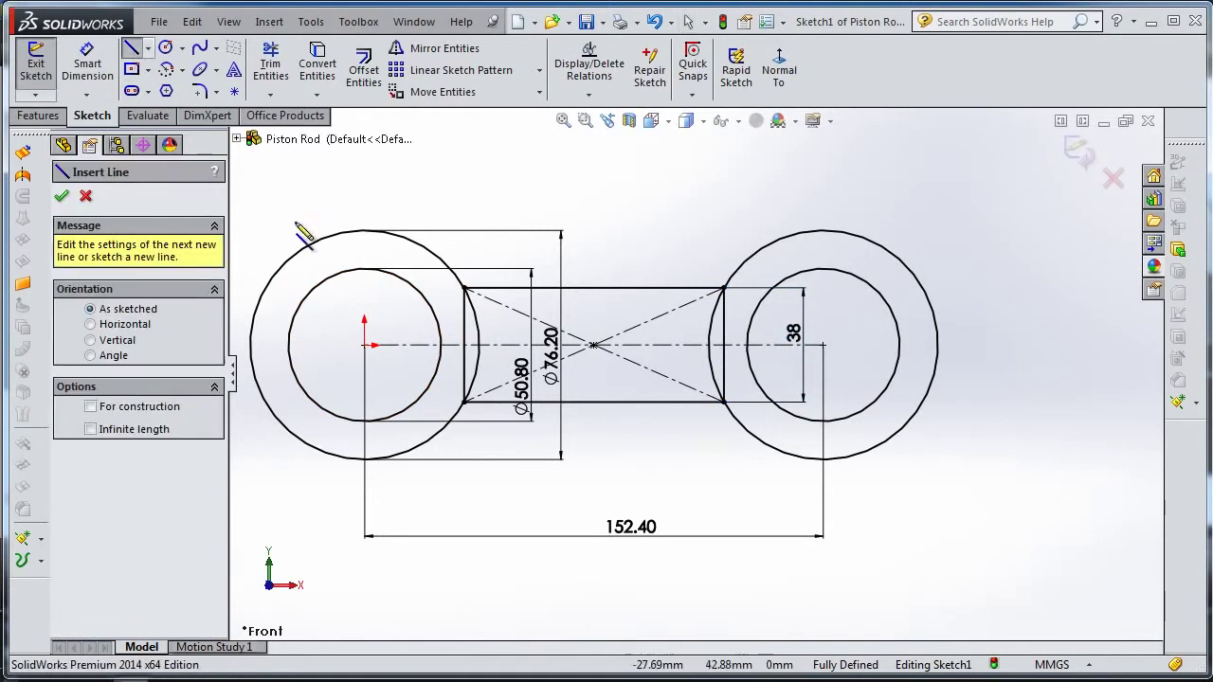
left_click(822, 269)
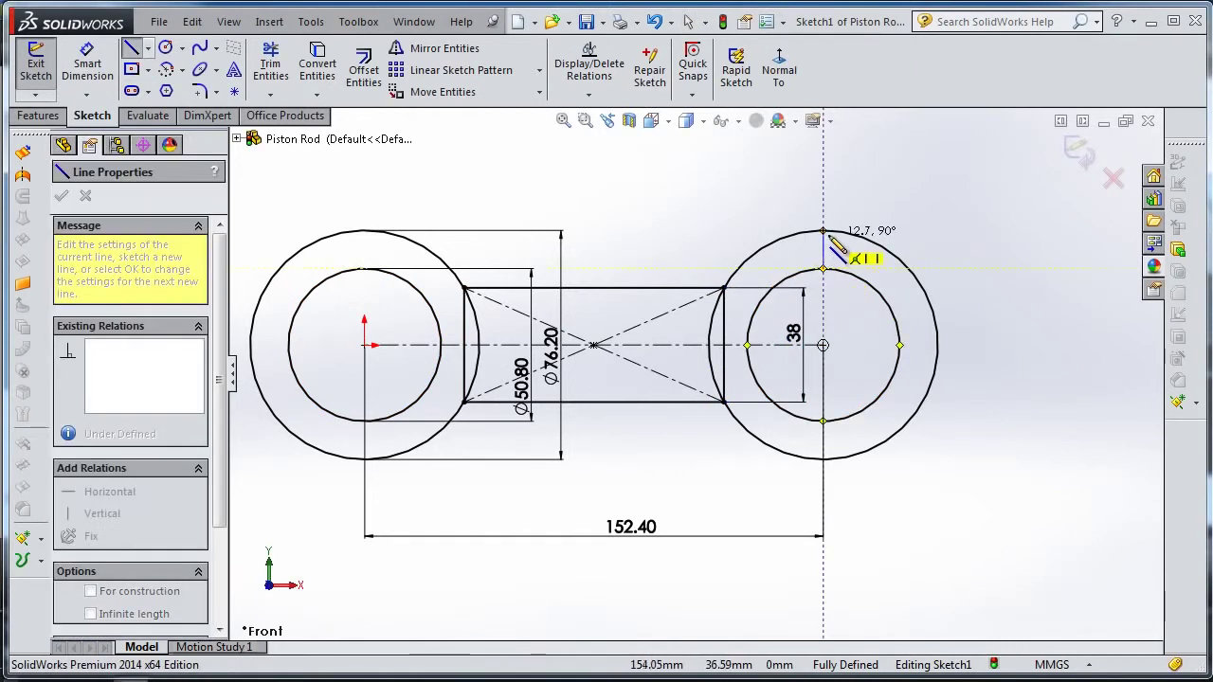
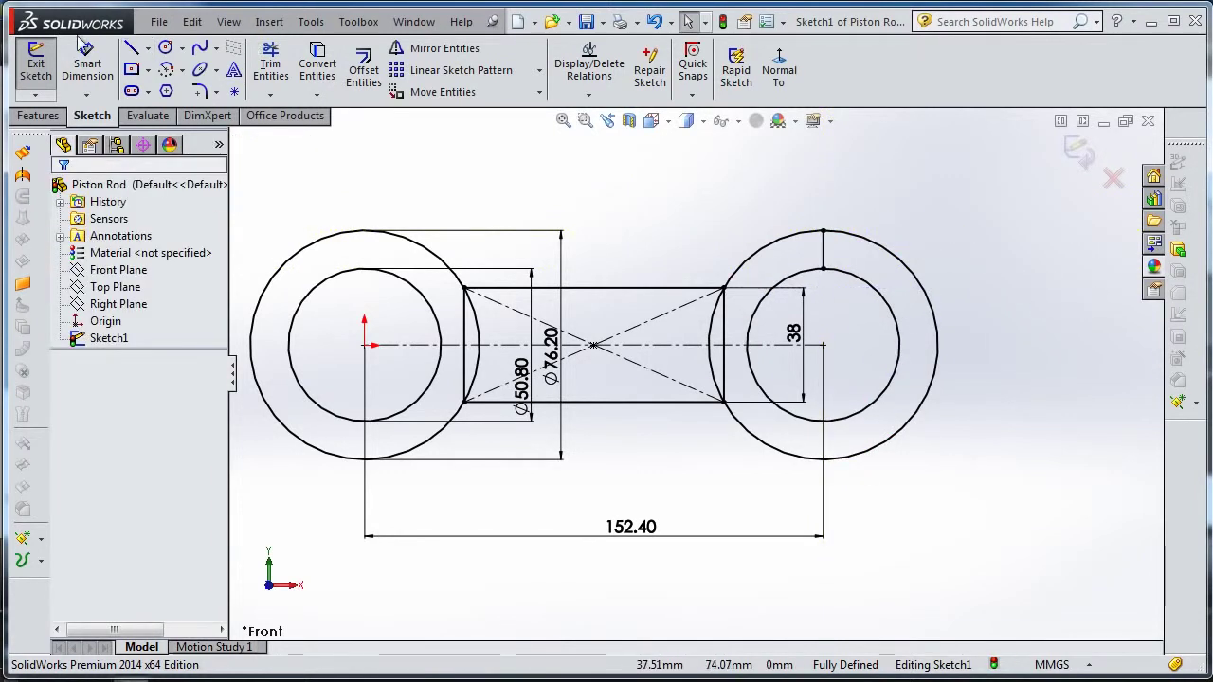
Draw a short vertical line from the inner right circle's bottom down to the outer circle.
left_click(130, 48)
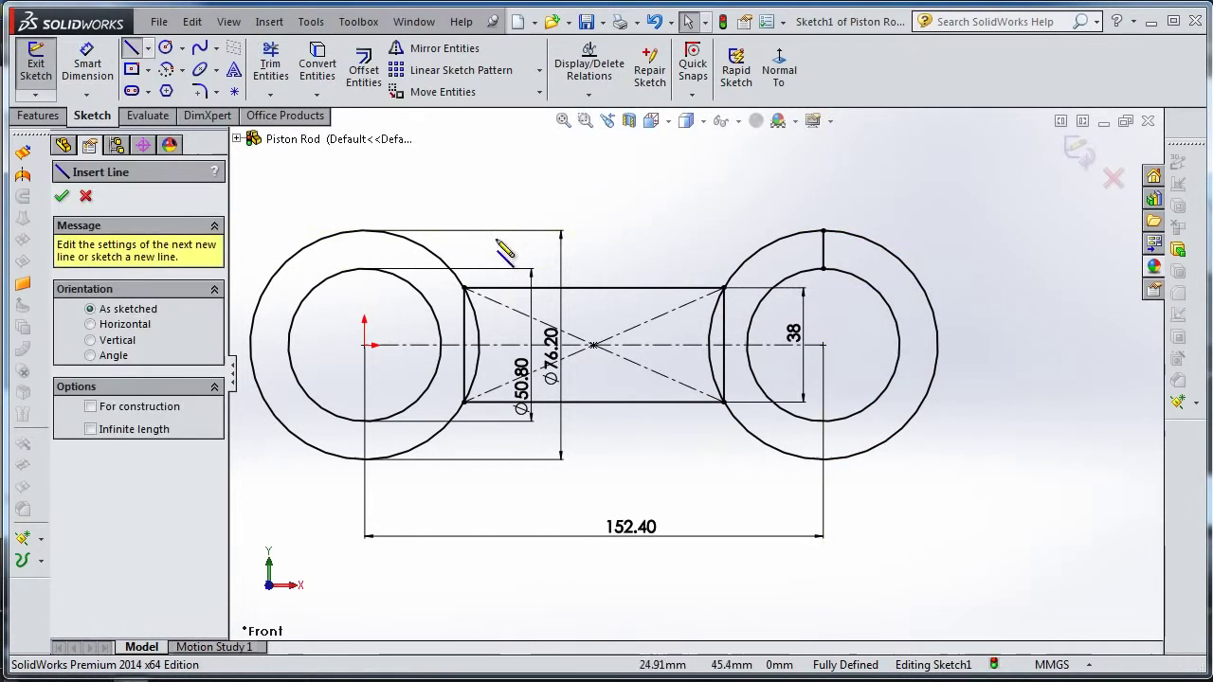
left_click(822, 421)
left_click(822, 459)
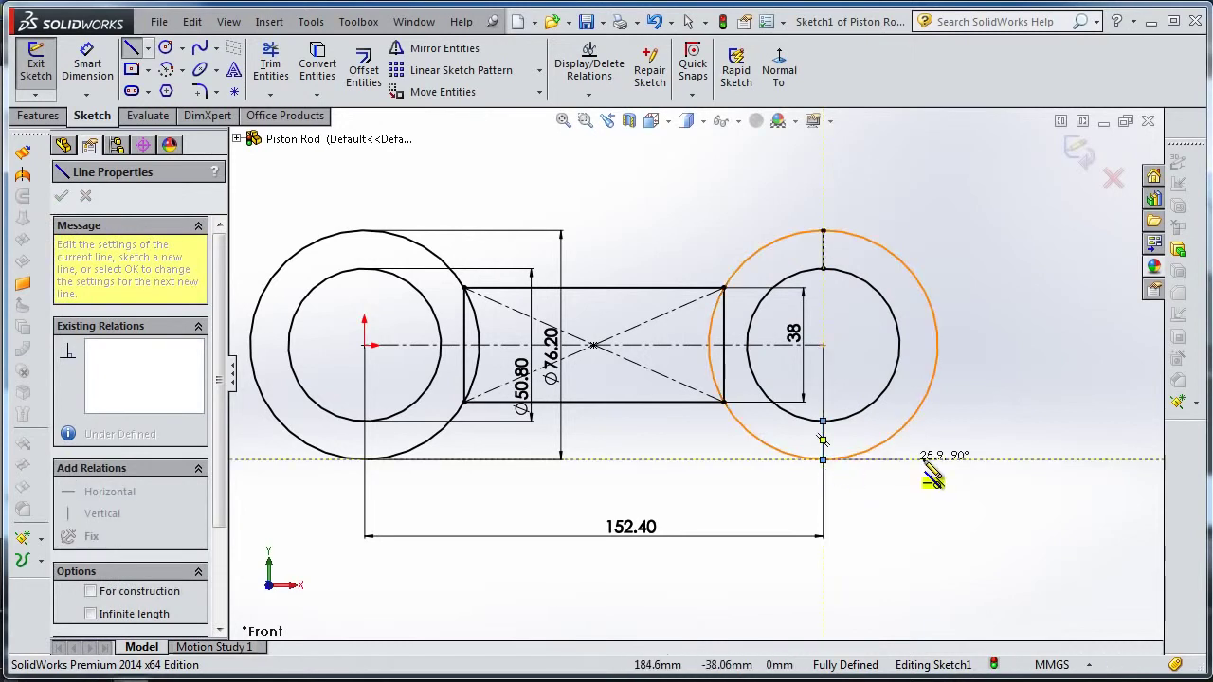
key("Escape")
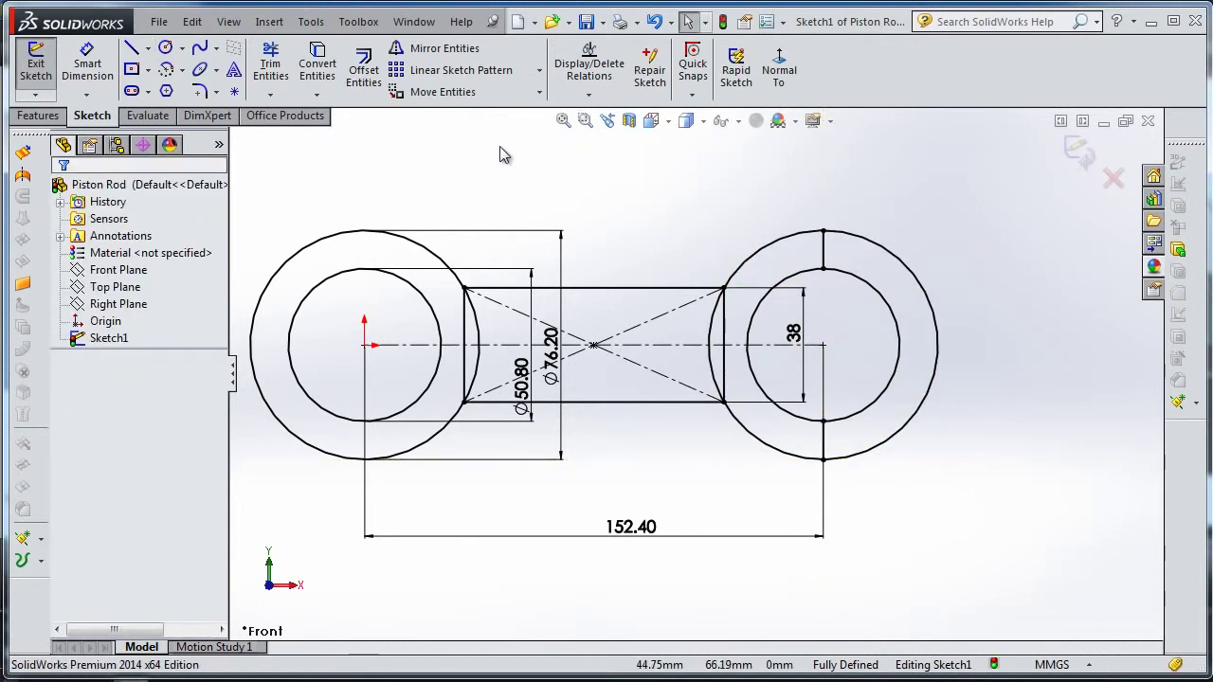
scroll(500, 146, "down", 1)
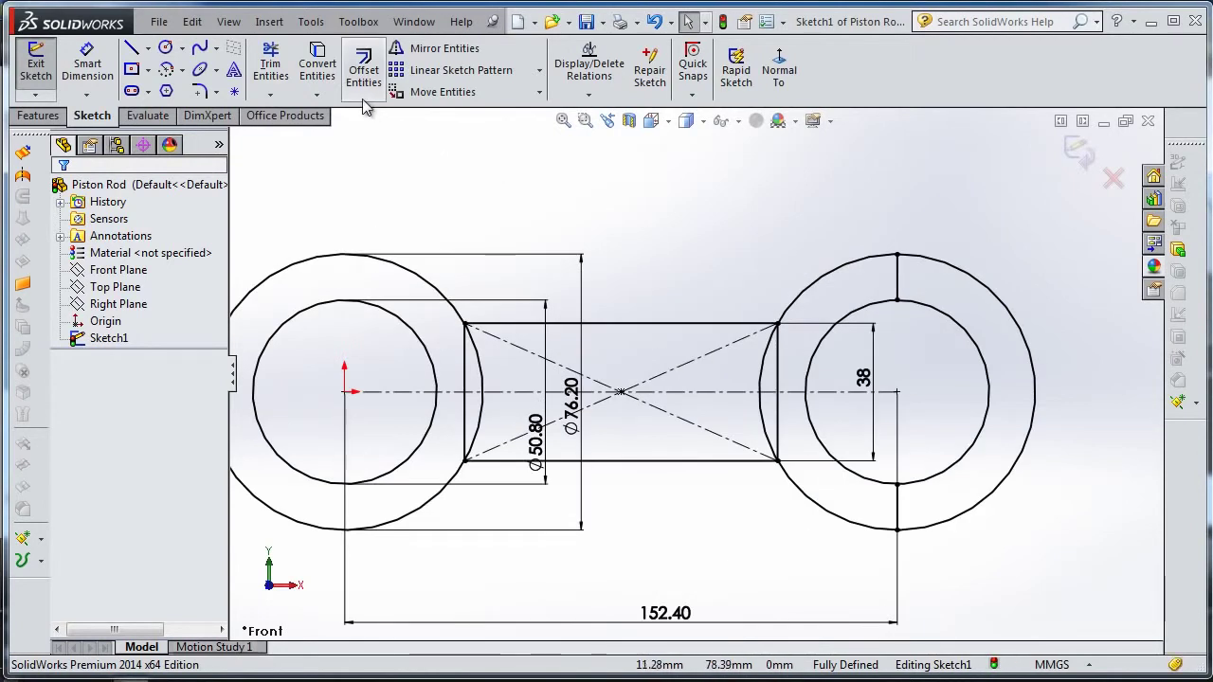
left_click(286, 78)
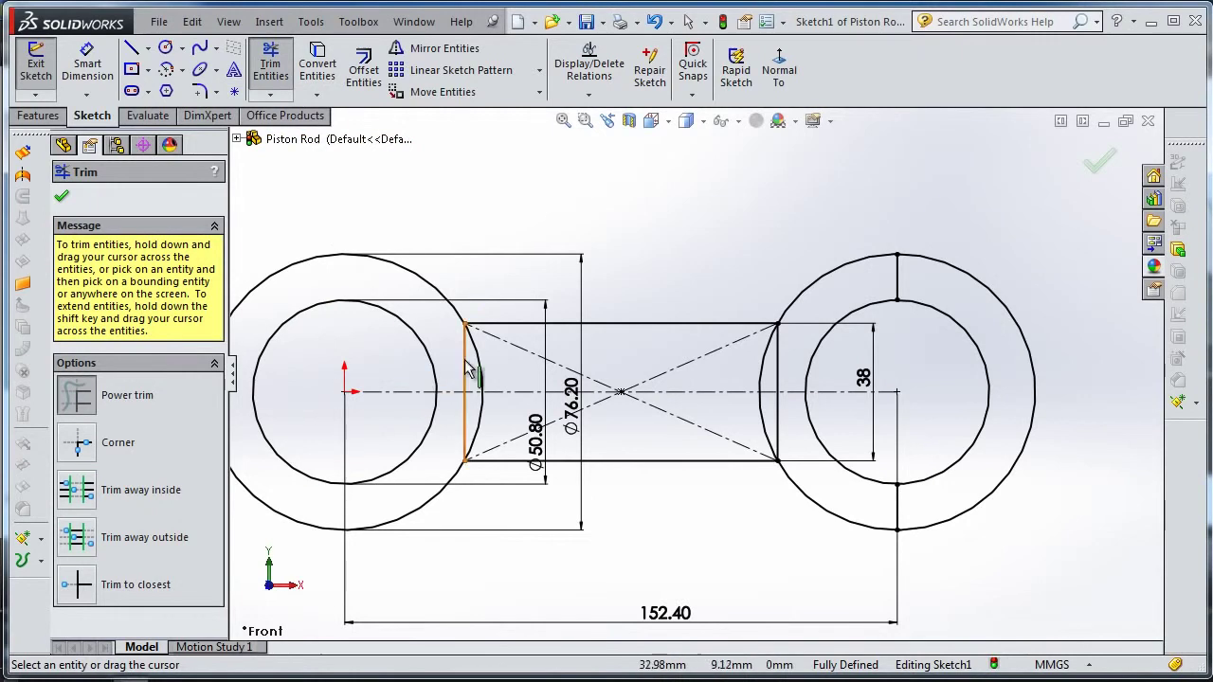
left_click_drag(468, 365, 452, 419)
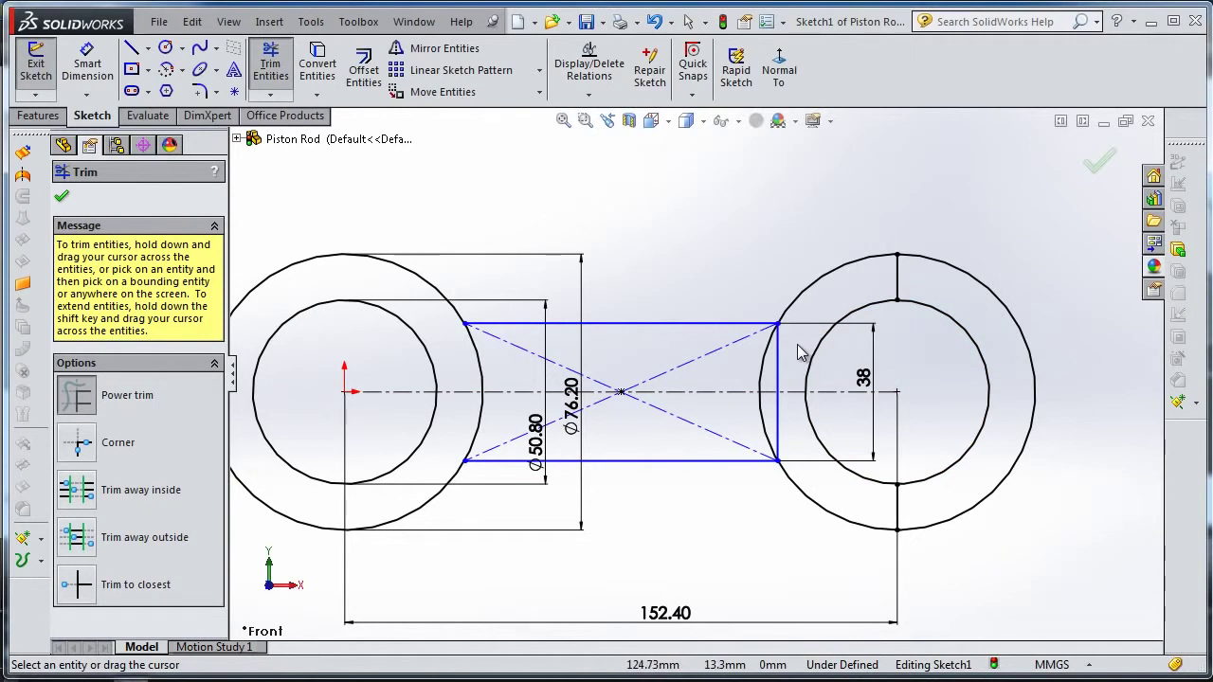
left_click_drag(916, 330, 997, 298)
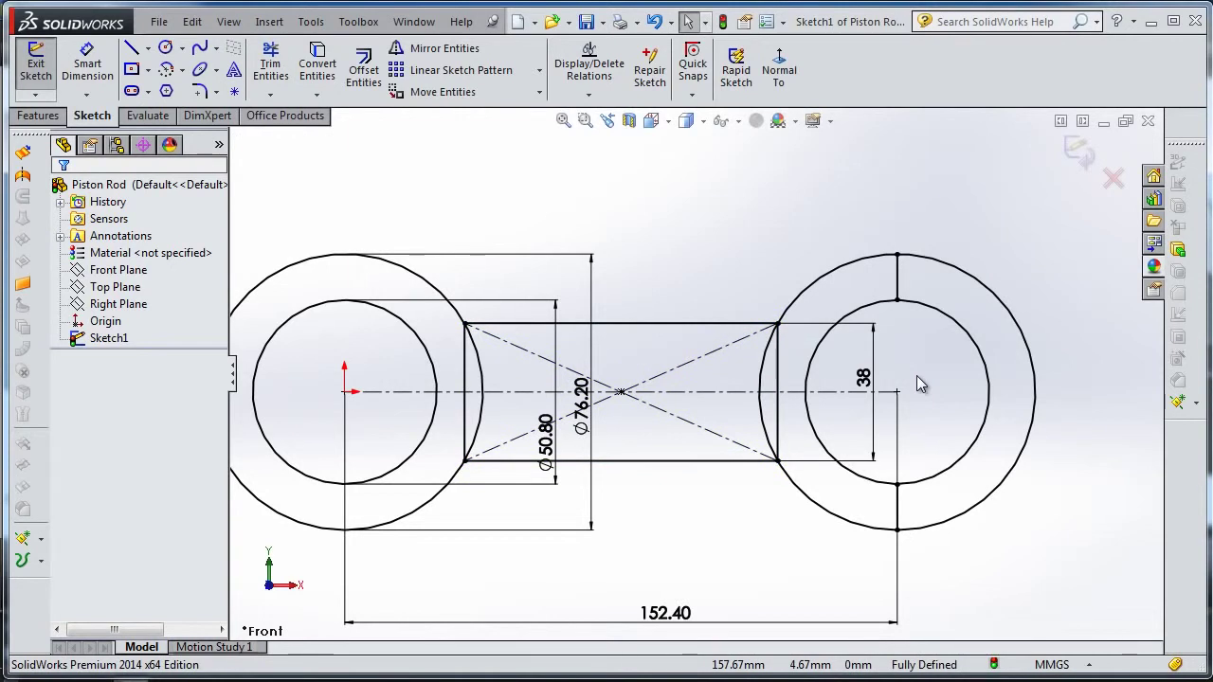
Convert the rectangle's left and right vertical edges into construction lines.
key("Escape")
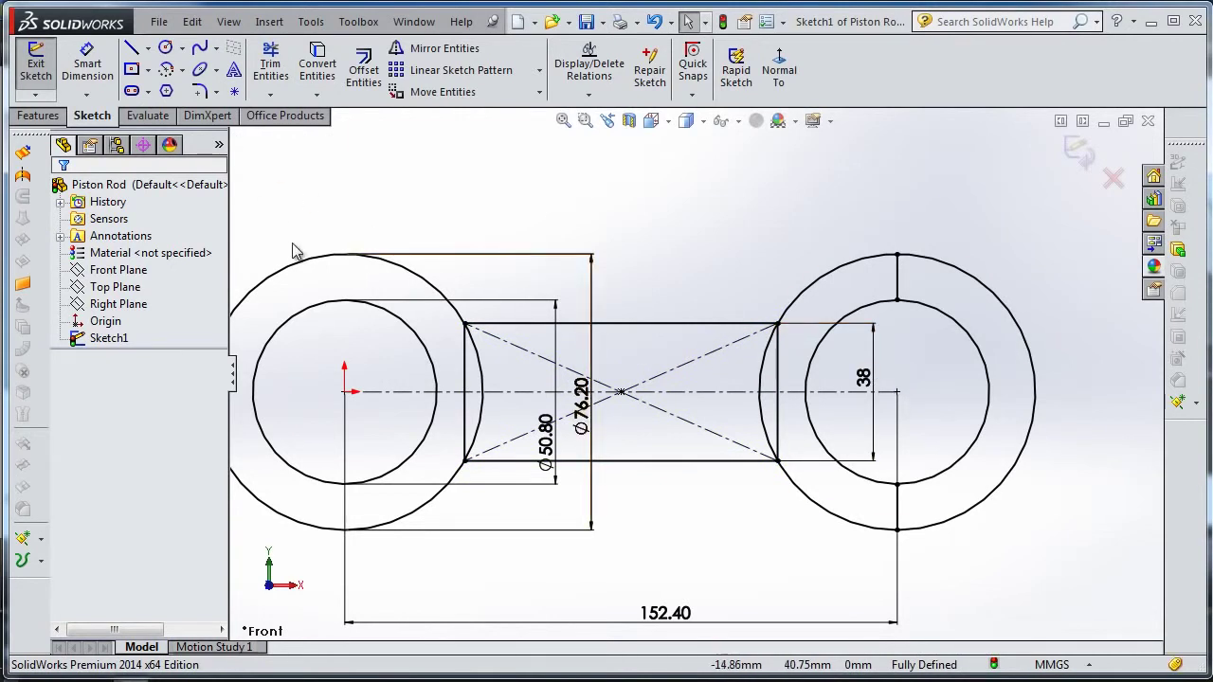
left_click(467, 347)
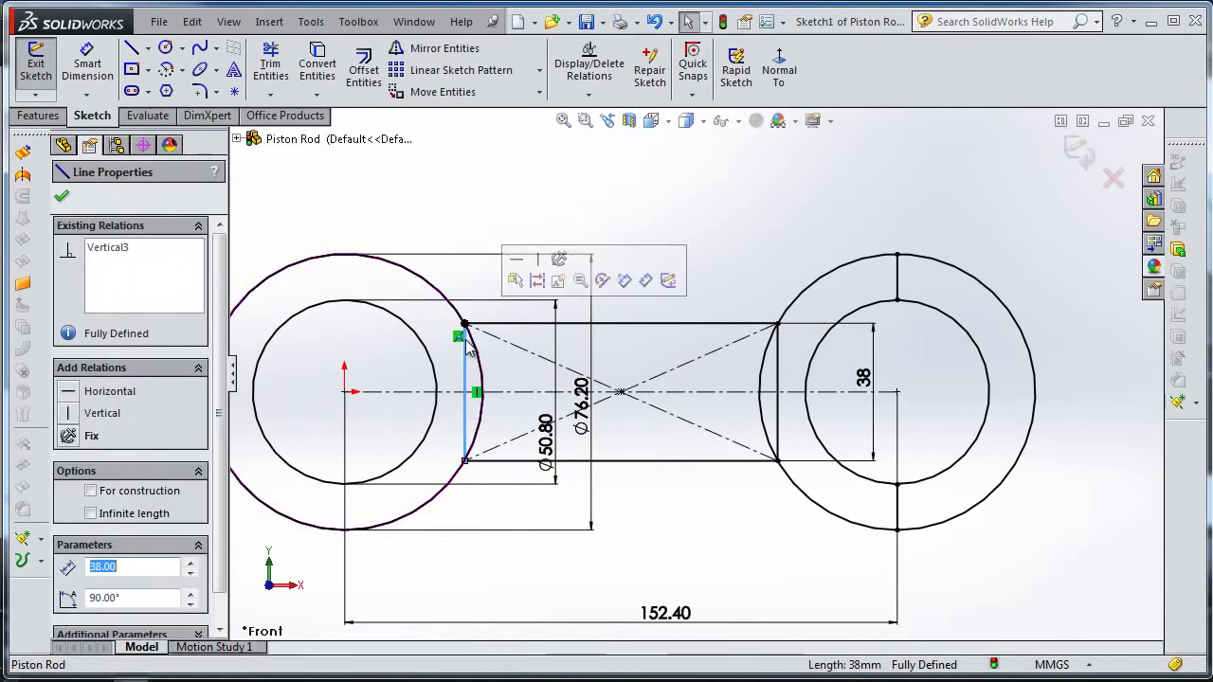
left_click(537, 279)
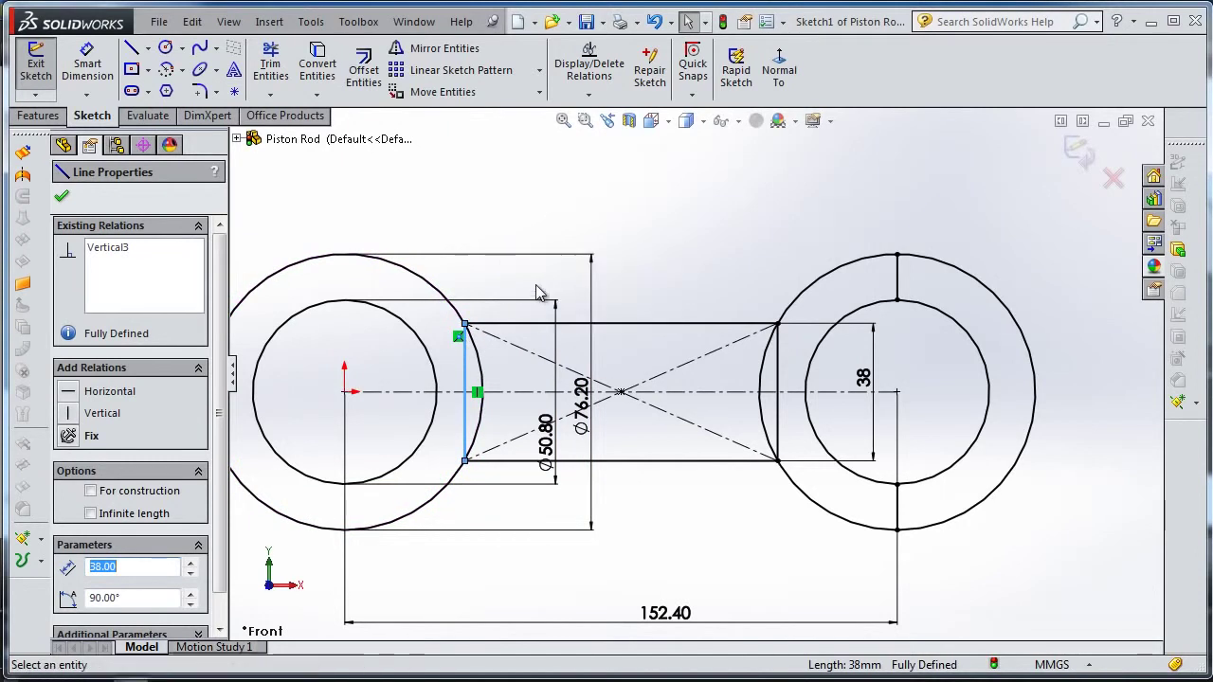
key("Escape")
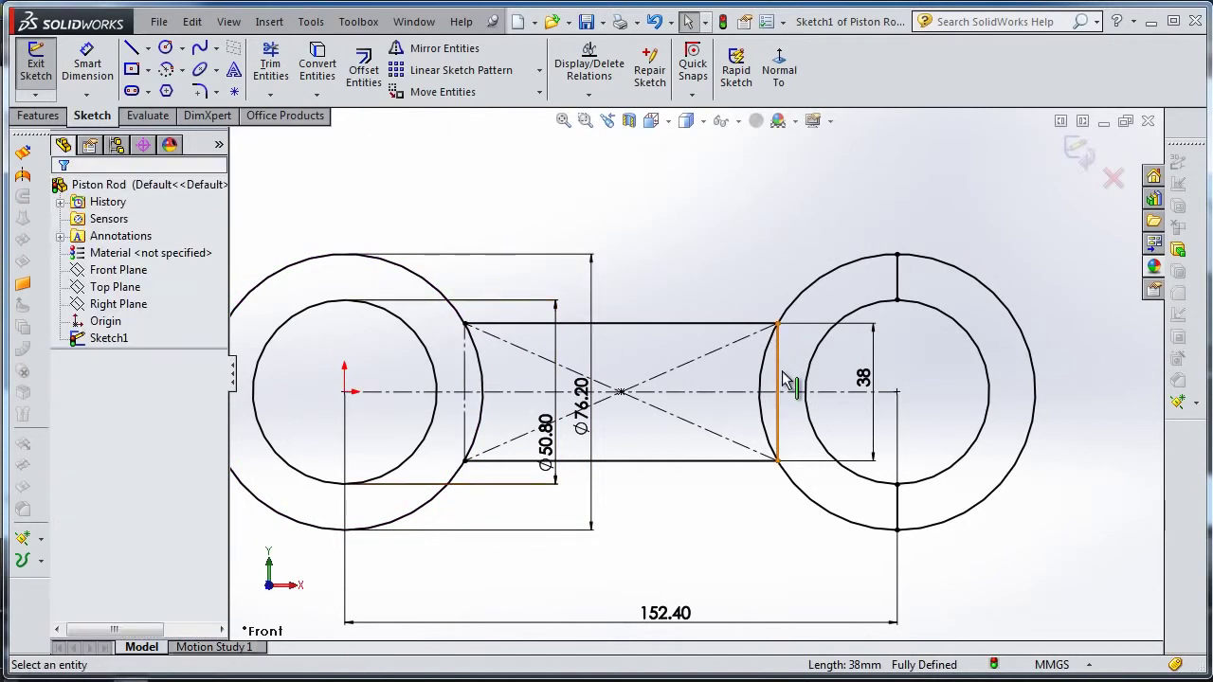
left_click(779, 379)
left_click(857, 313)
key("Escape")
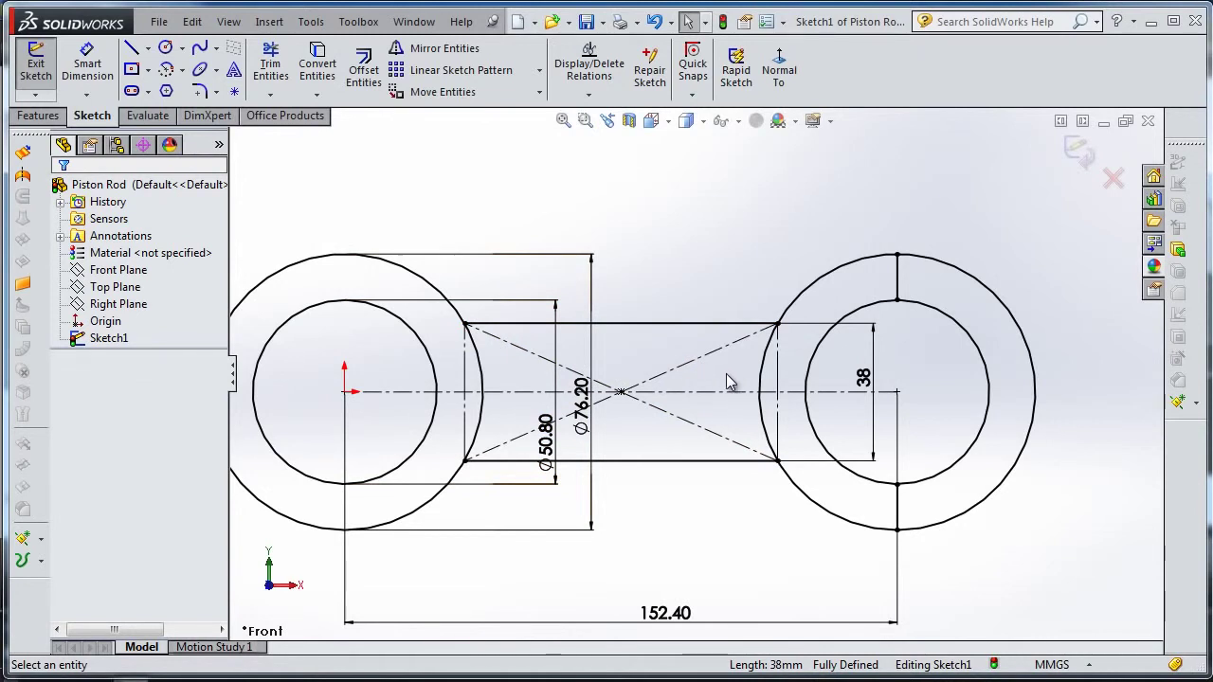
Power-trim the right circles open into a fork and remove the left circle arc inside the bar.
left_click(283, 83)
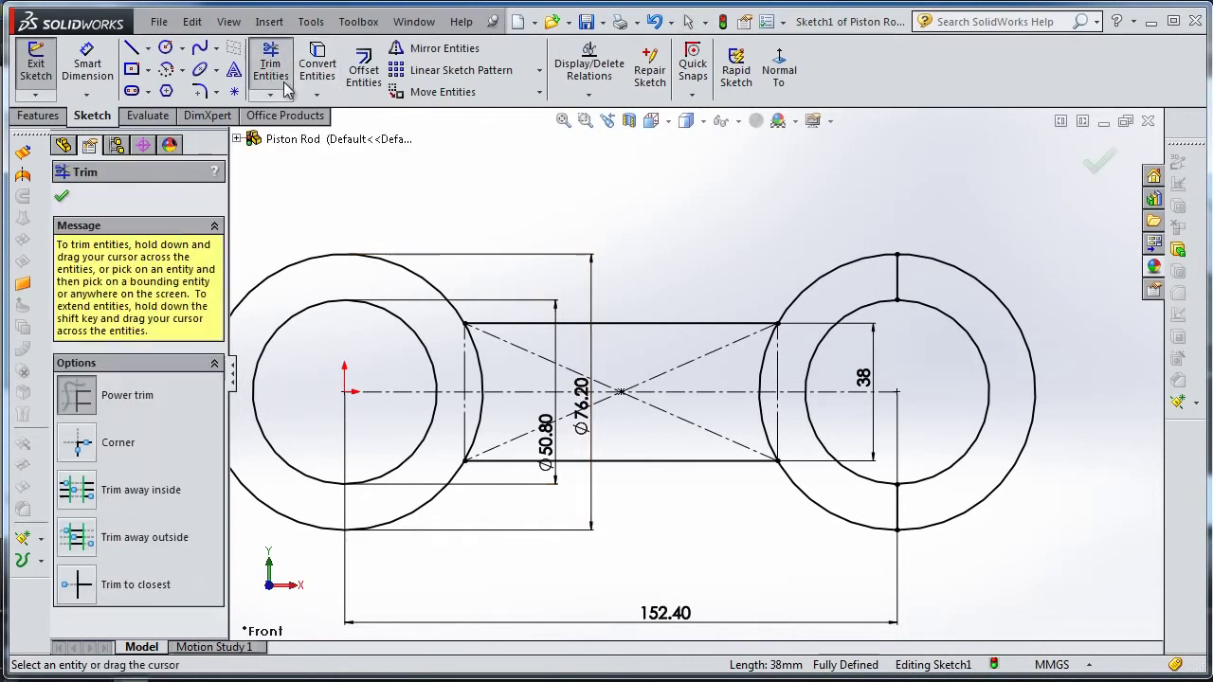
left_click_drag(1036, 373, 1041, 372)
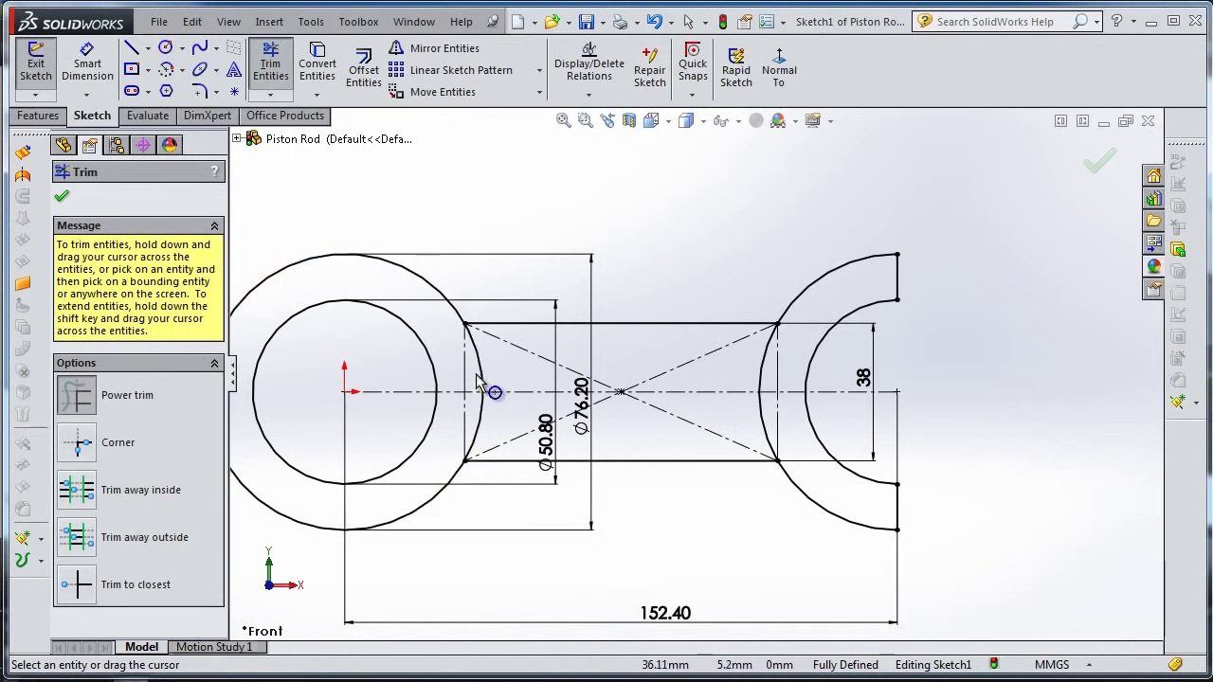
left_click_drag(479, 388, 485, 382)
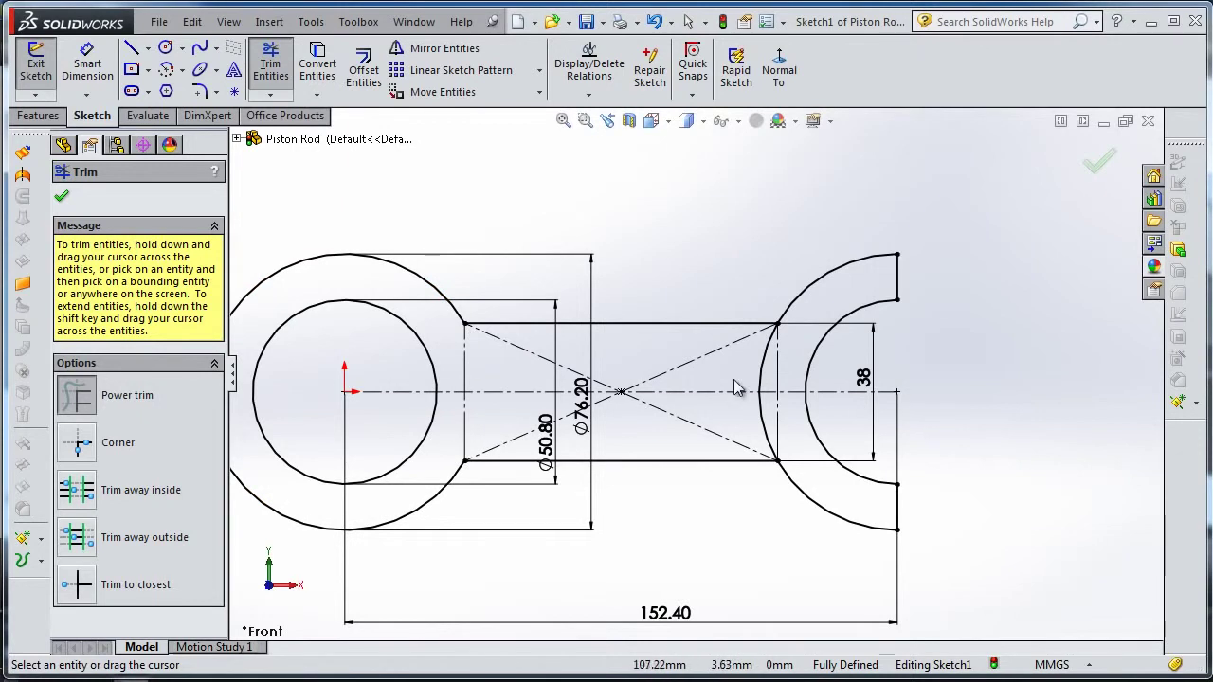
left_click_drag(768, 420, 763, 445)
scroll(653, 527, "up", 2)
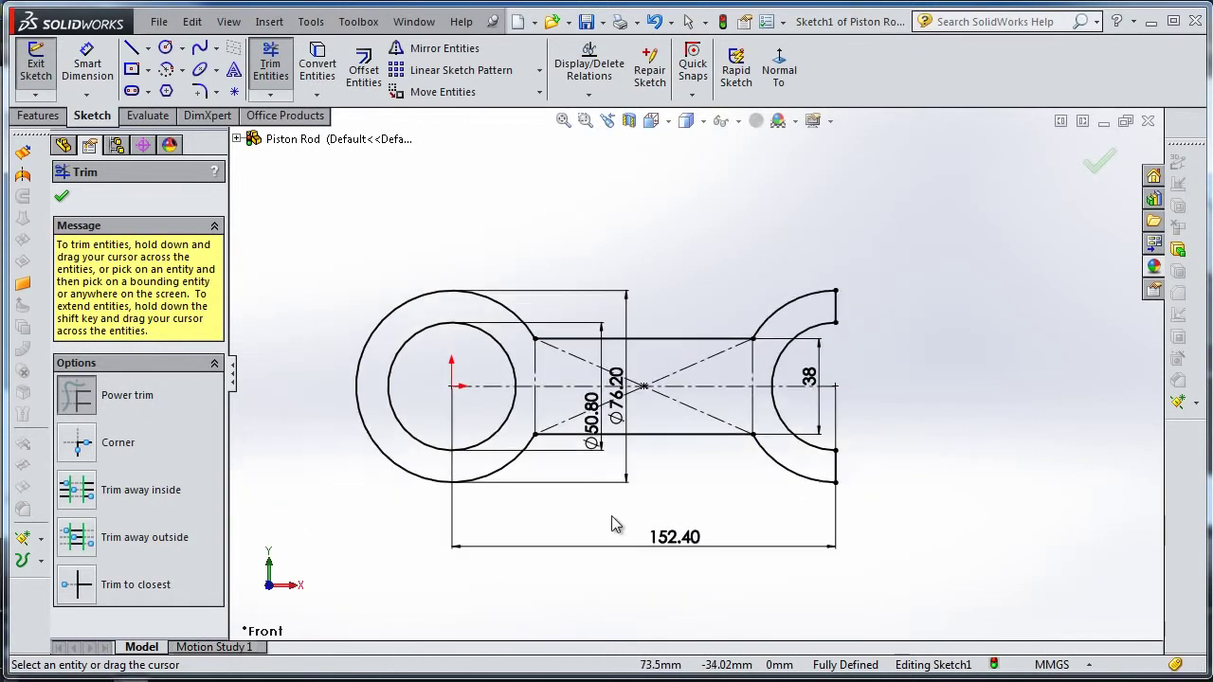
left_click(62, 197)
mouse_move(688, 288)
middle_mouse_down()
mouse_move(647, 200)
mouse_move(607, 233)
mouse_move(690, 199)
middle_mouse_up()
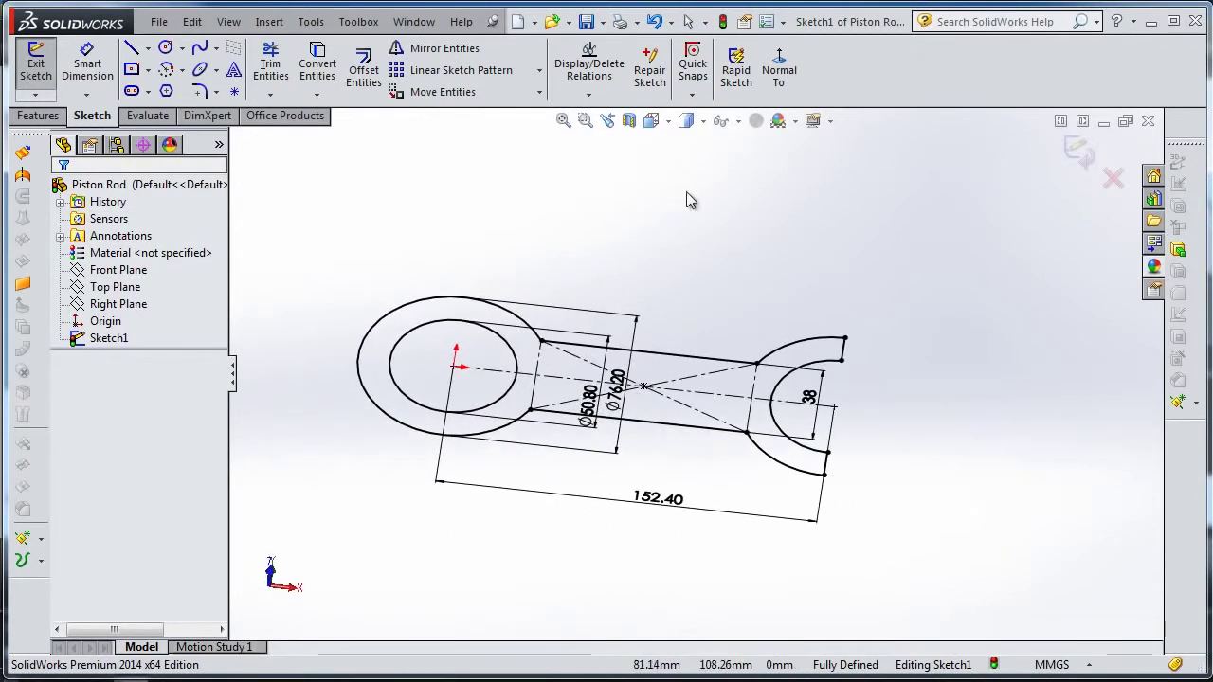
Extrude the sketch 24 mm using Mid Plane to create Boss-Extrude1.
left_click(42, 116)
left_click(59, 64)
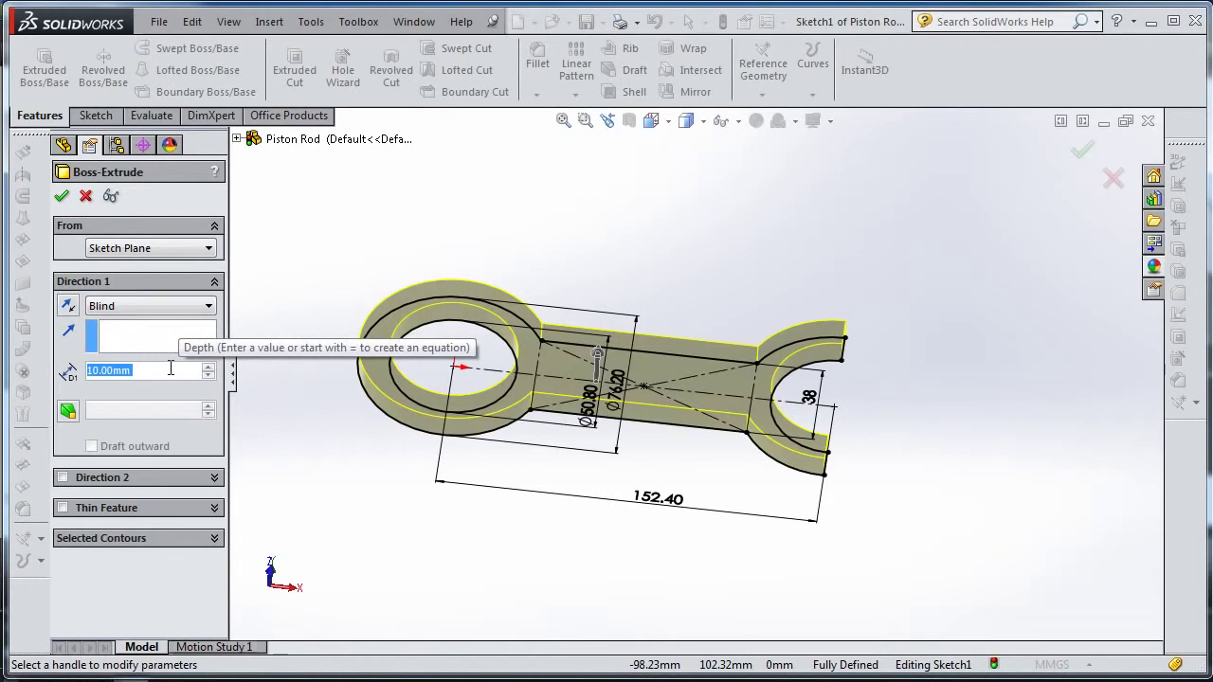
type("24")
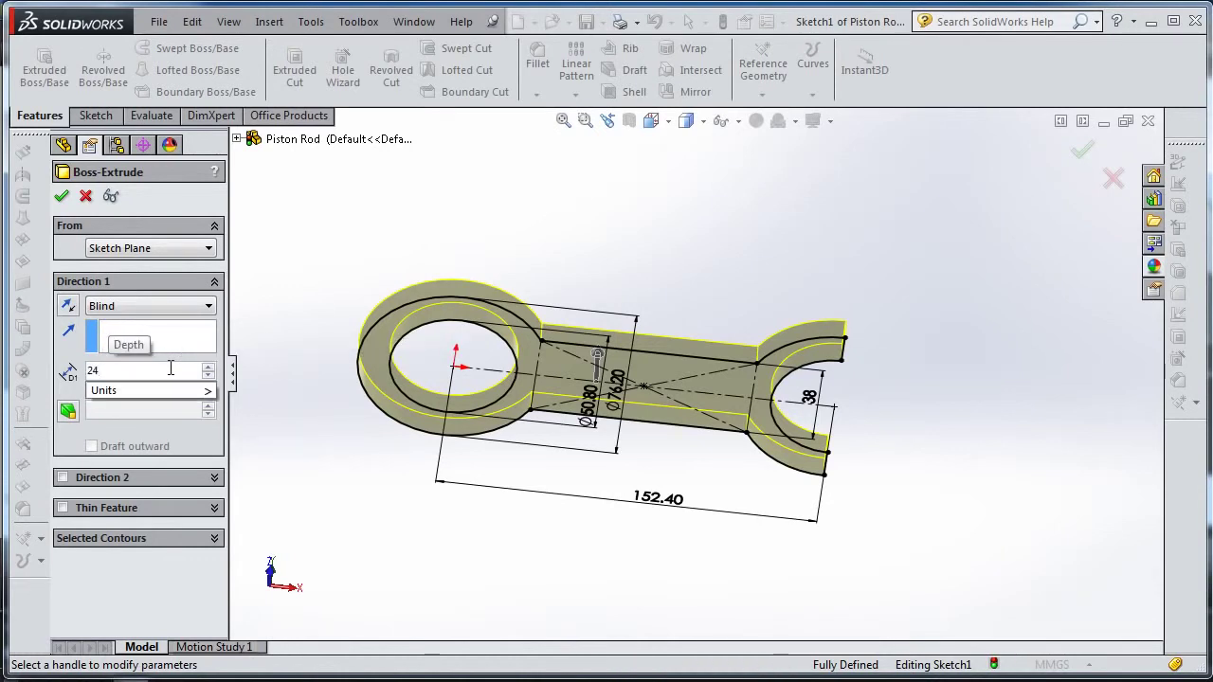
key("Return")
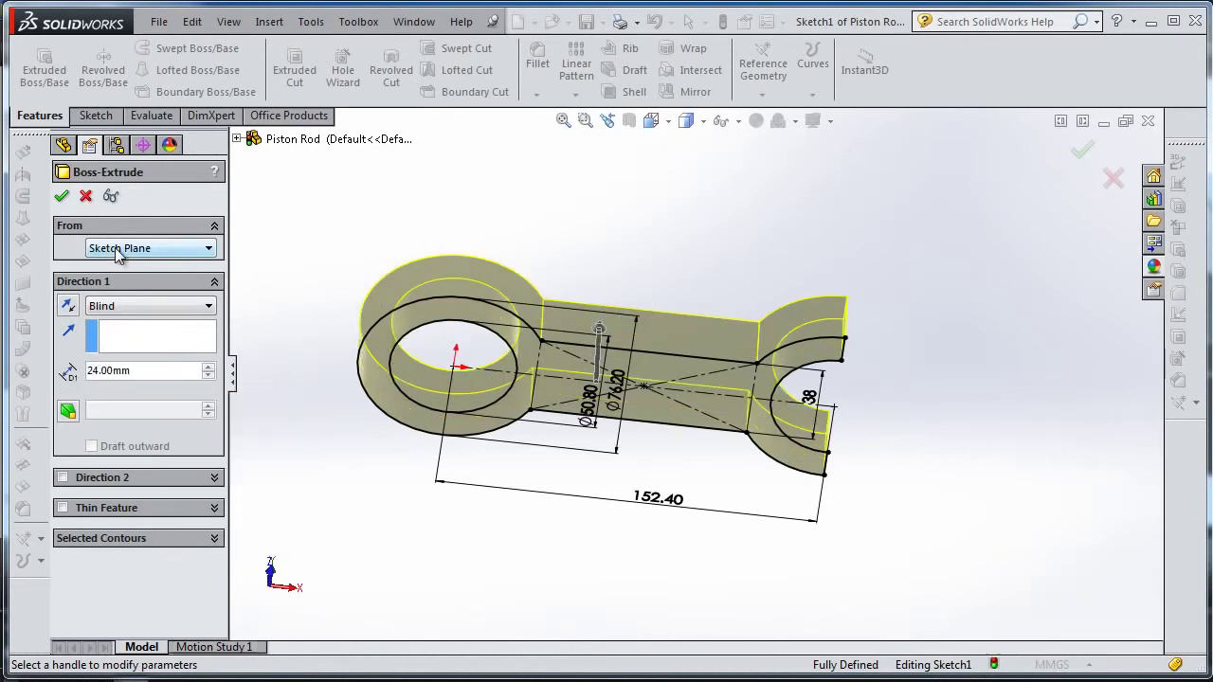
left_click(128, 305)
left_click(109, 387)
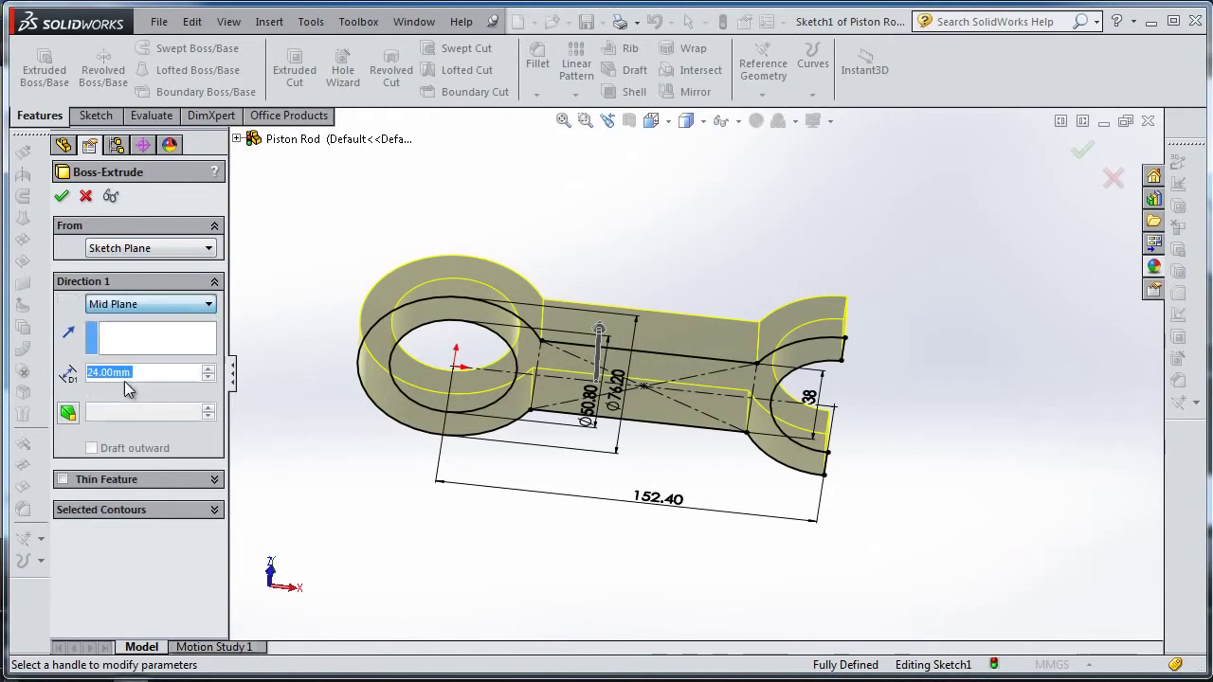
left_click(63, 197)
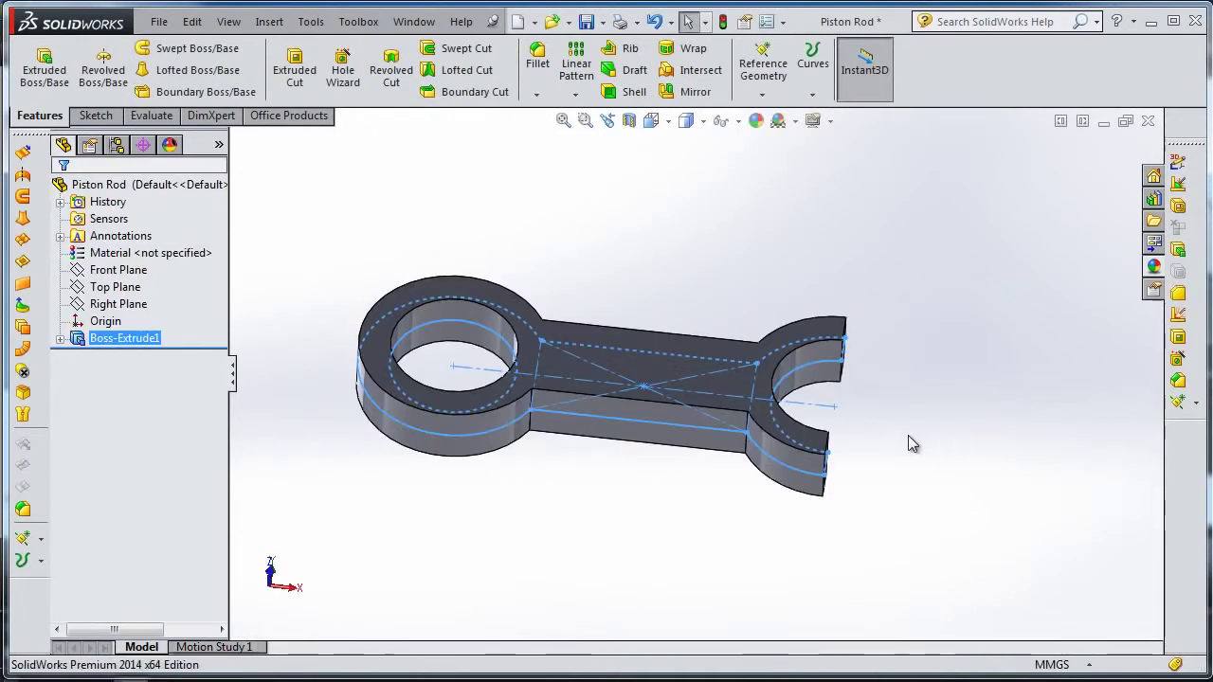
Start a new sketch on the Front Plane, show Sketch1's outline, and view it face-on.
mouse_move(717, 518)
middle_mouse_down()
mouse_move(711, 487)
mouse_move(698, 515)
middle_mouse_up()
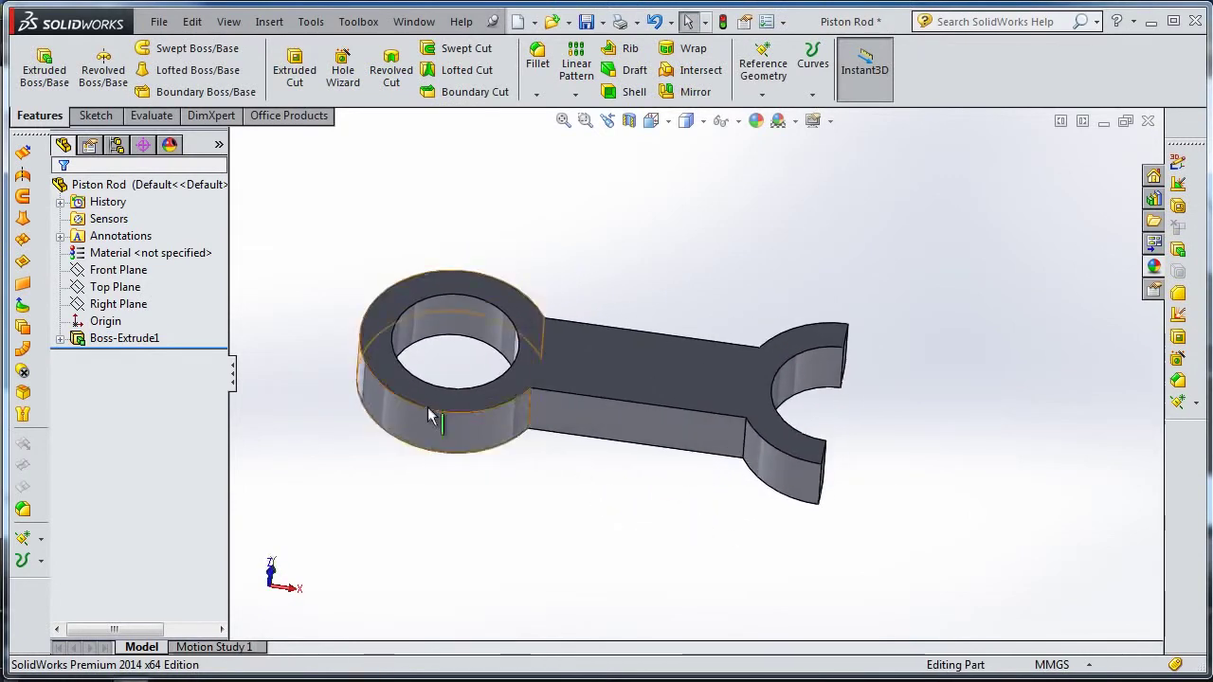
left_click(142, 272)
left_click(150, 248)
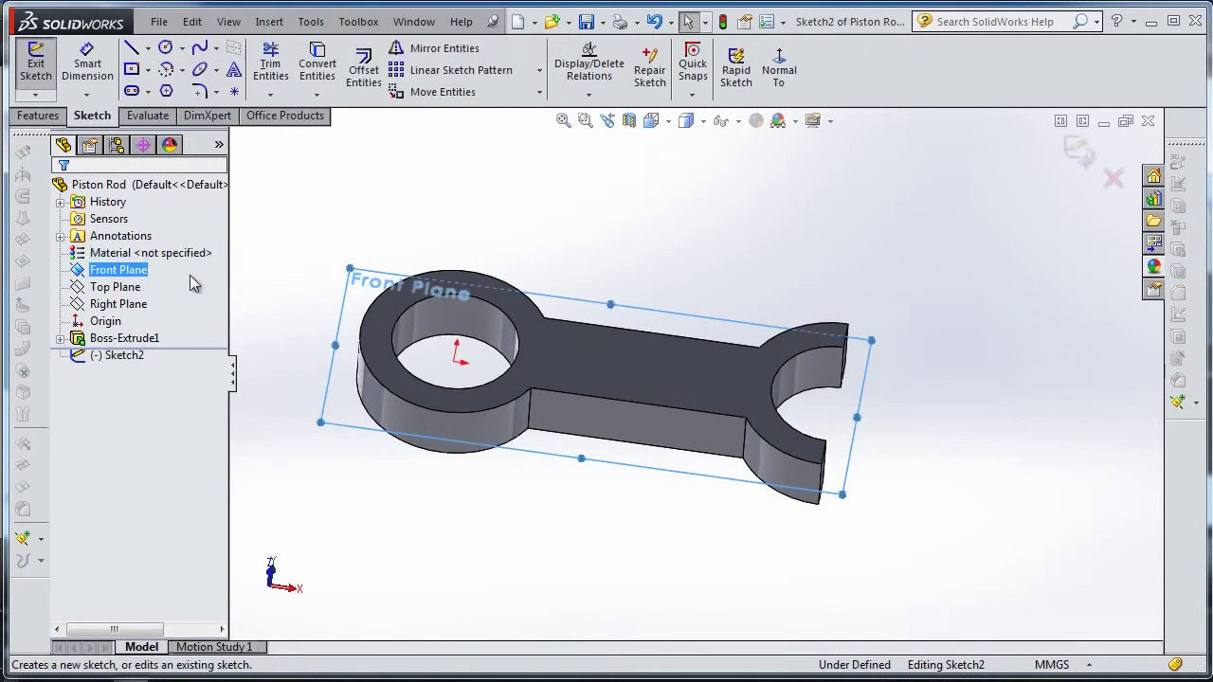
left_click(74, 360)
left_click(62, 338)
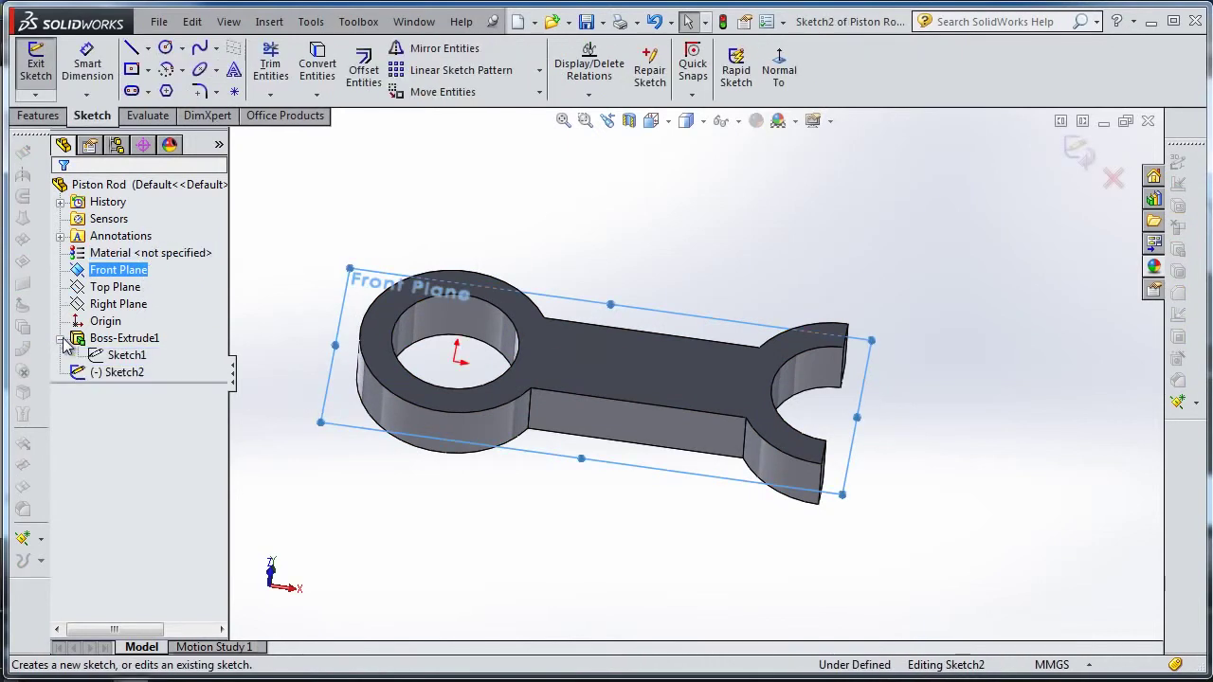
left_click(119, 359)
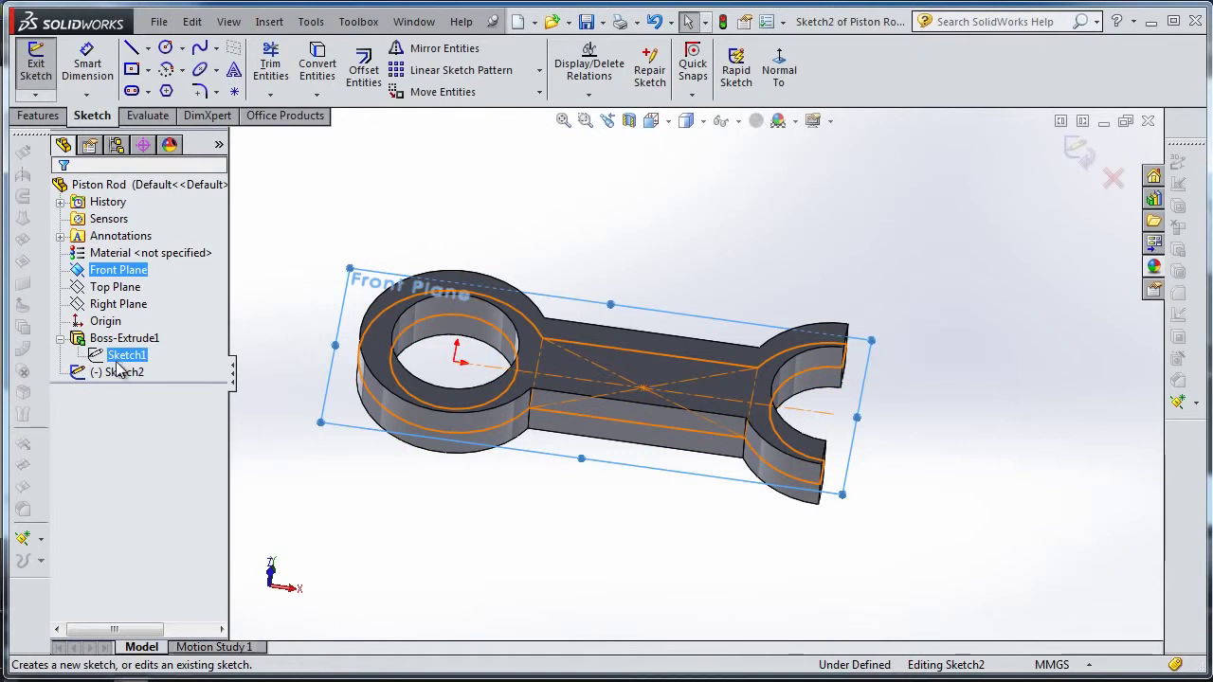
left_click(531, 217)
middle_click_drag(531, 217, 531, 282)
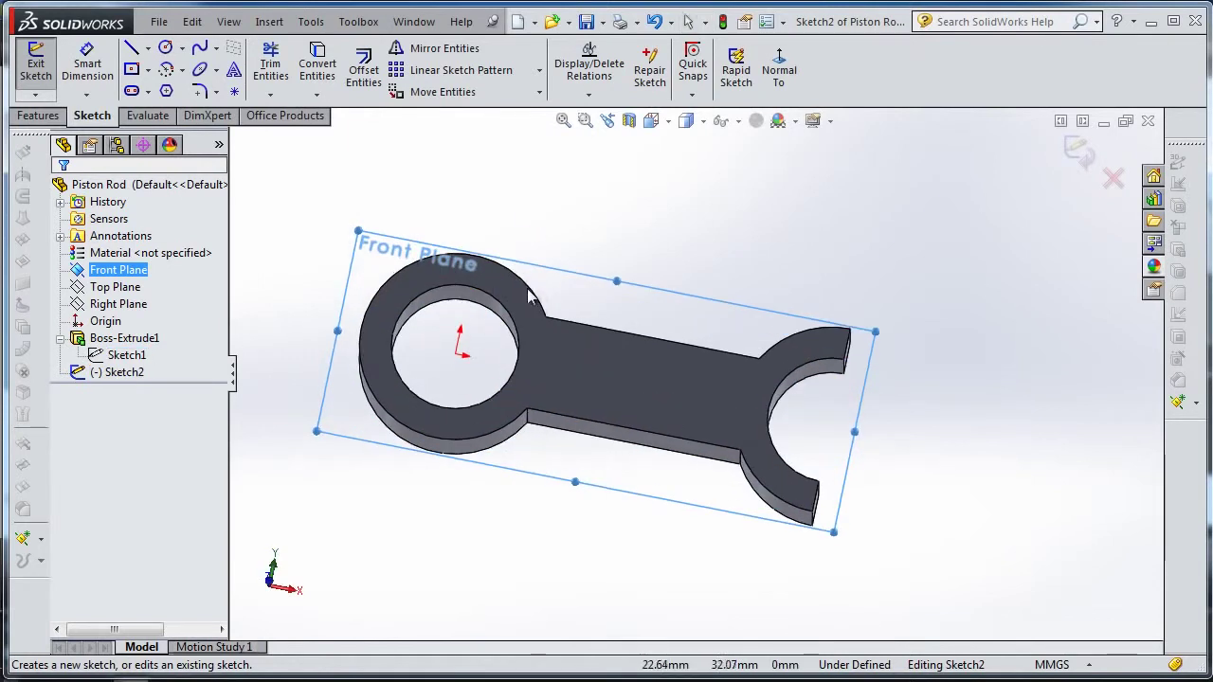
scroll(508, 280, "down", 5)
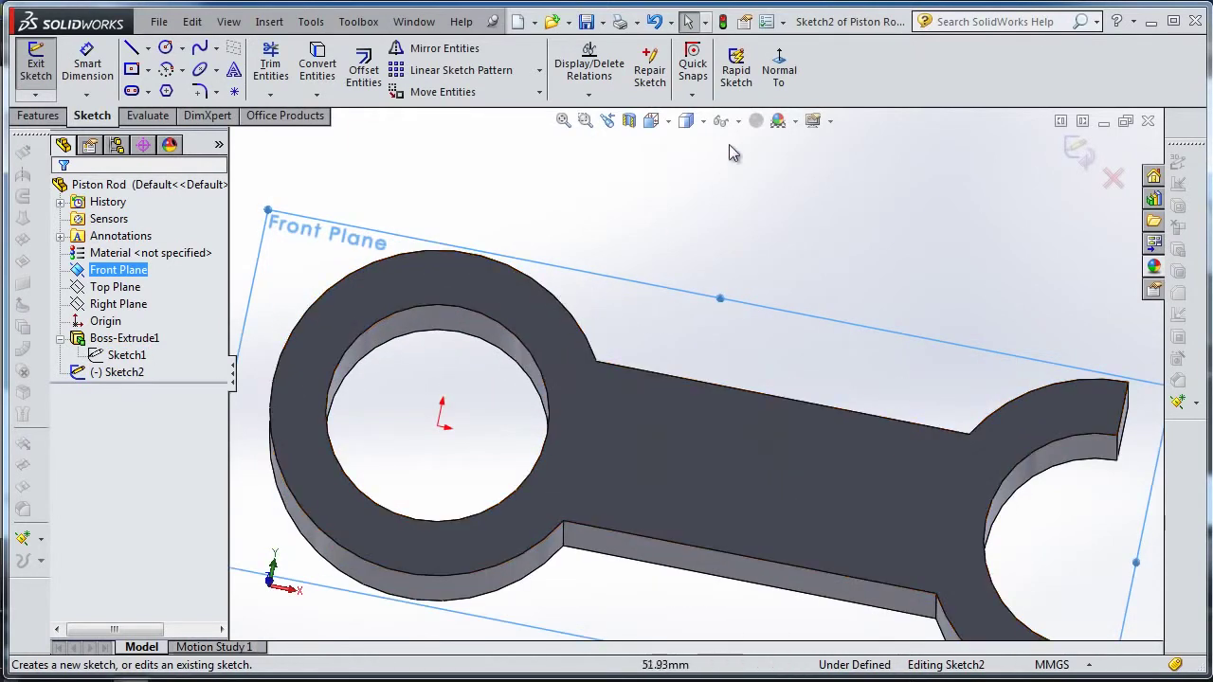
left_click(784, 72)
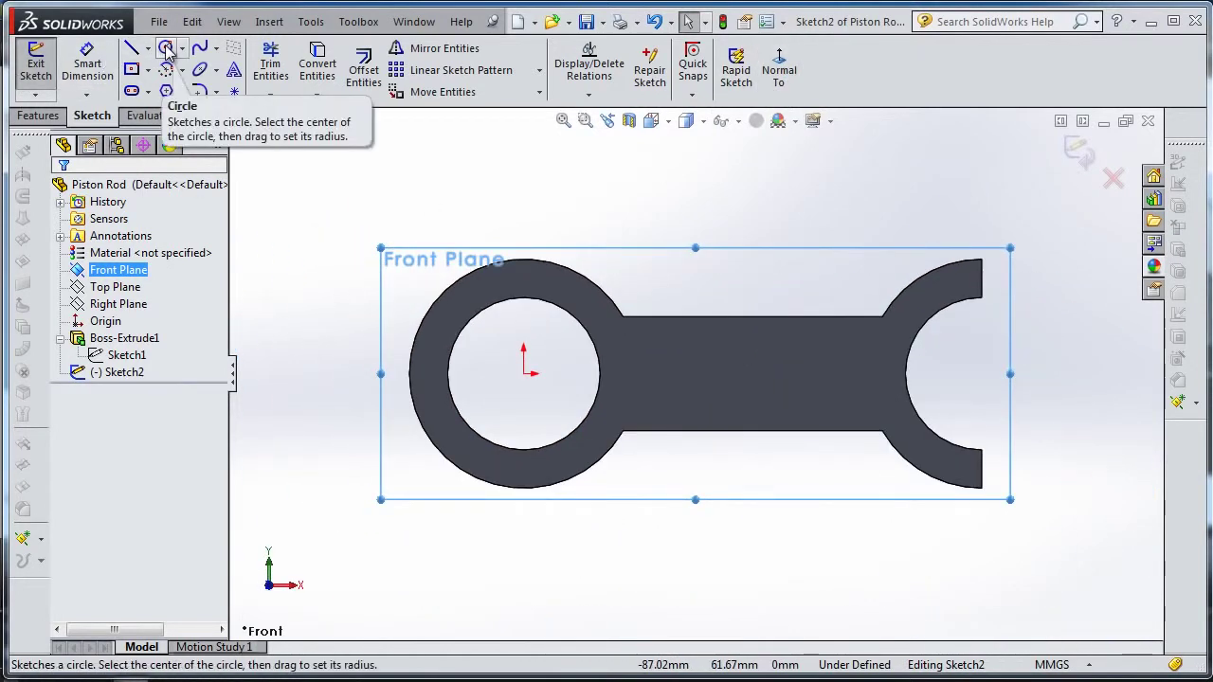
Draw two origin-centred circles snapped to the hole edge and the ring's outer edge.
left_click(167, 49)
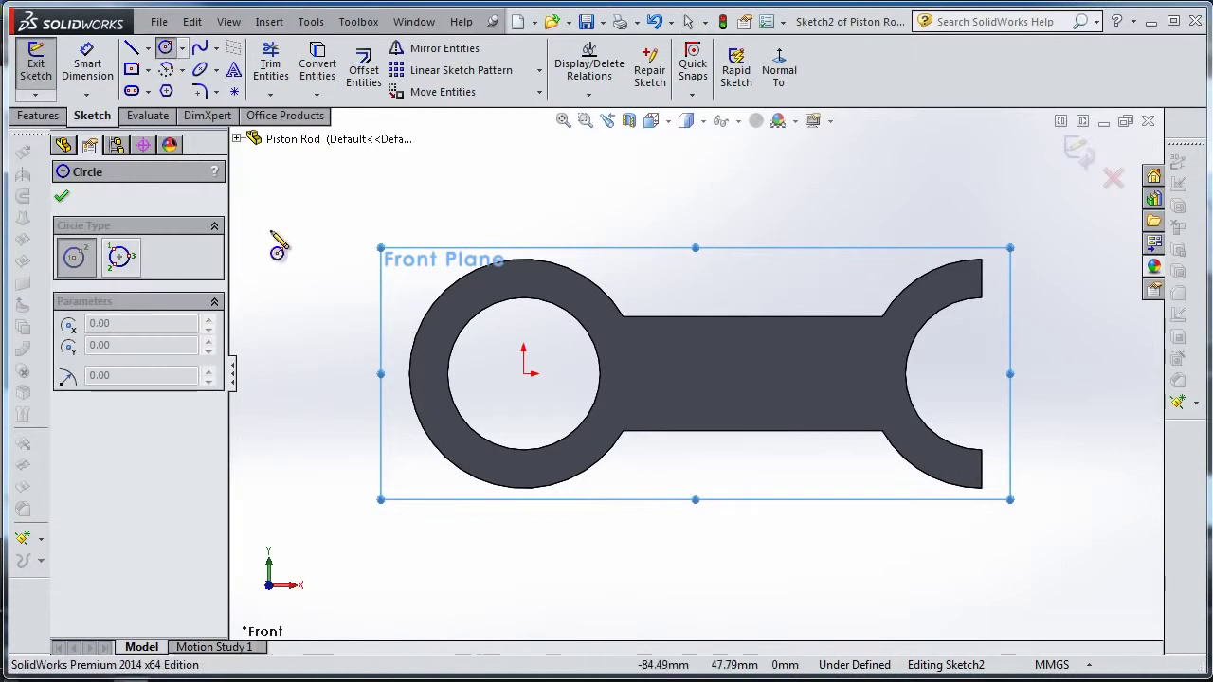
left_click(524, 375)
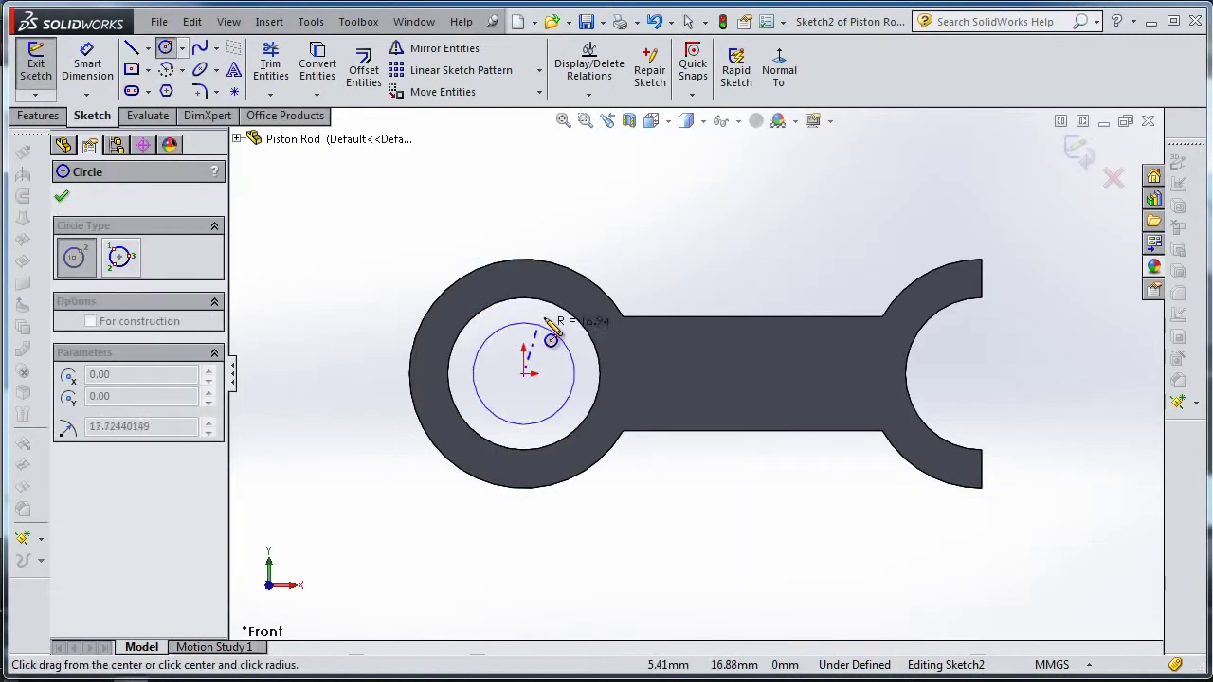
left_click(568, 315)
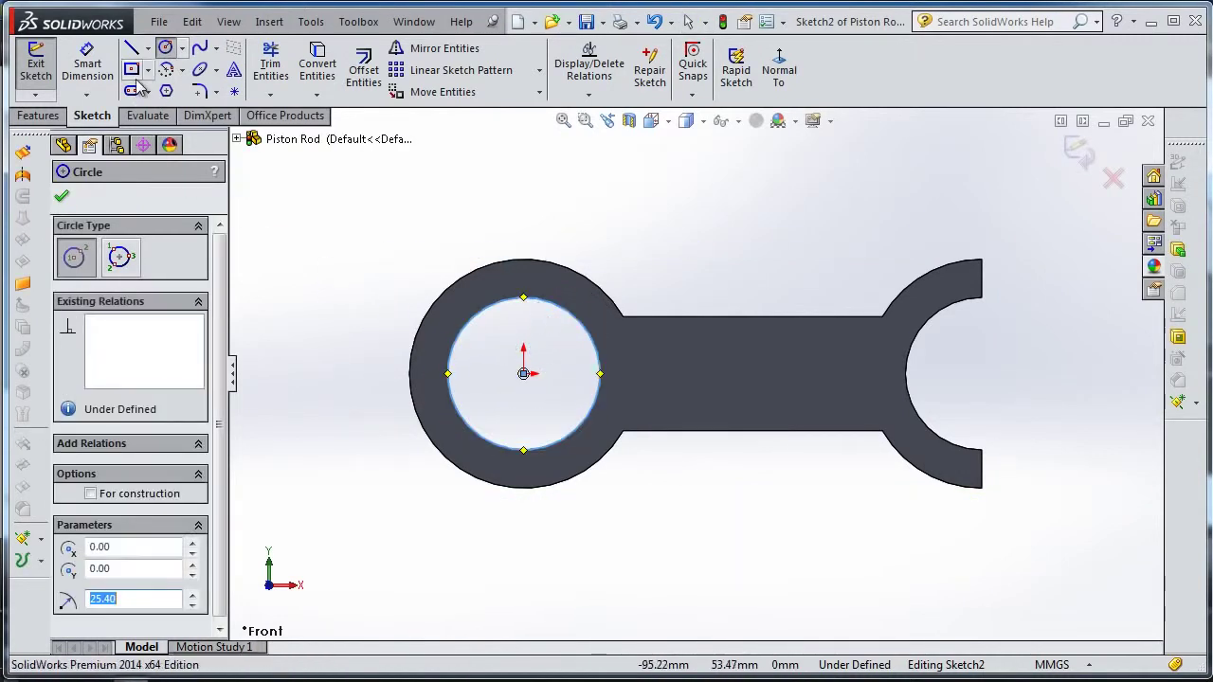
left_click(523, 374)
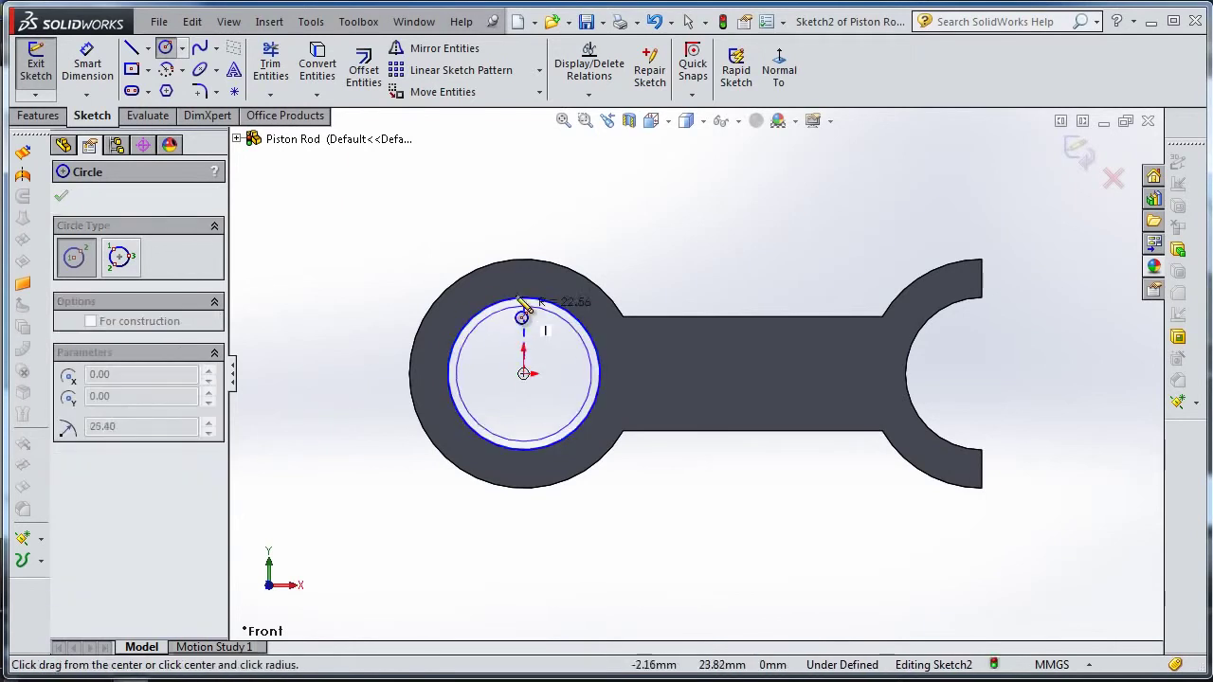
left_click(503, 283)
left_click(347, 281)
key("Escape")
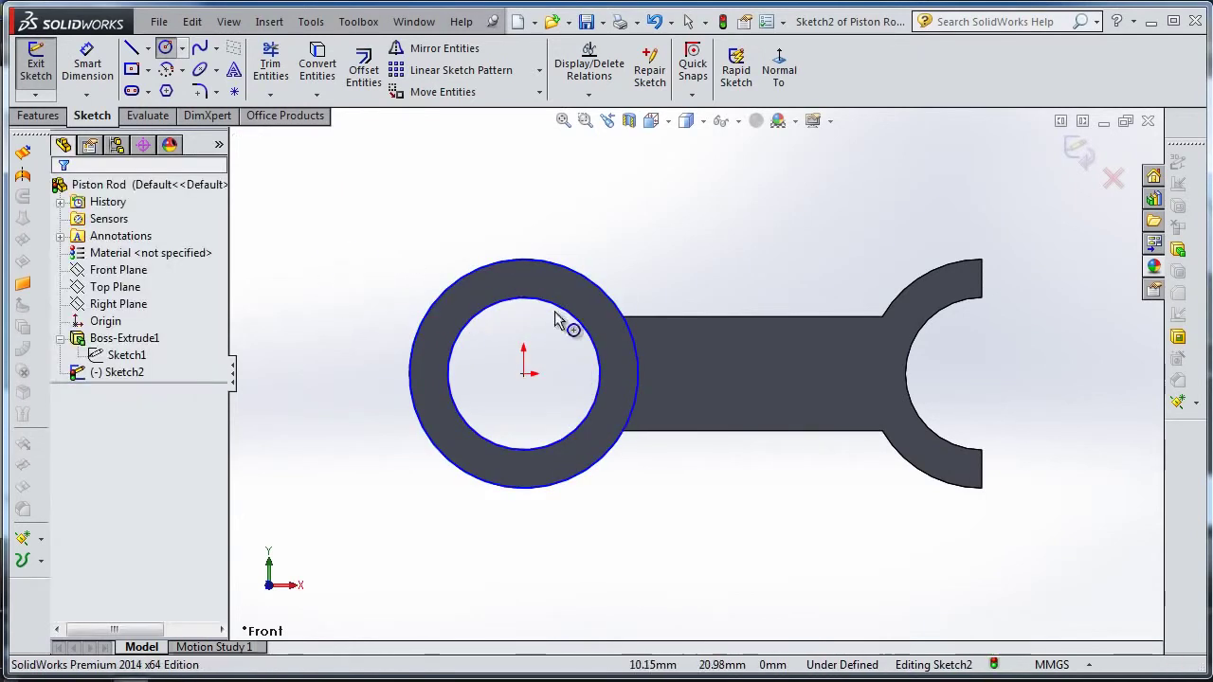
scroll(578, 284, "down", 2)
scroll(458, 381, "down", 1)
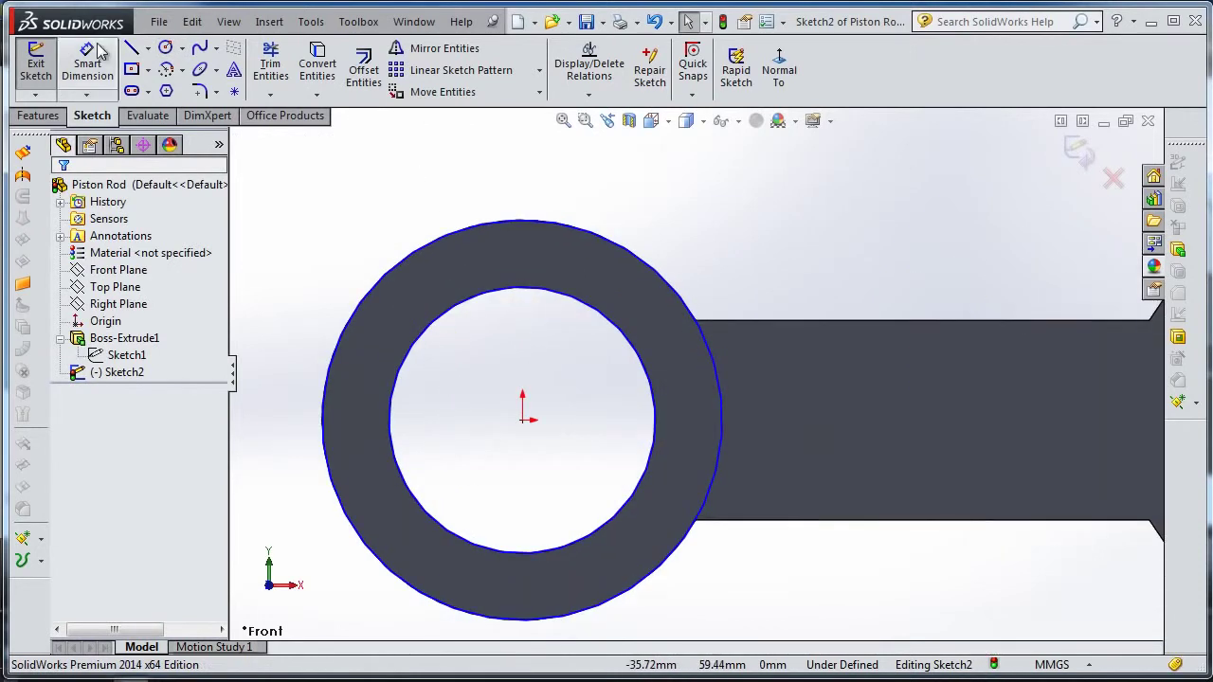
Dimension the inner circle at Ø50.80 mm and the outer circle at Ø76.20 mm.
left_click(116, 63)
left_click(582, 305)
left_click(773, 257)
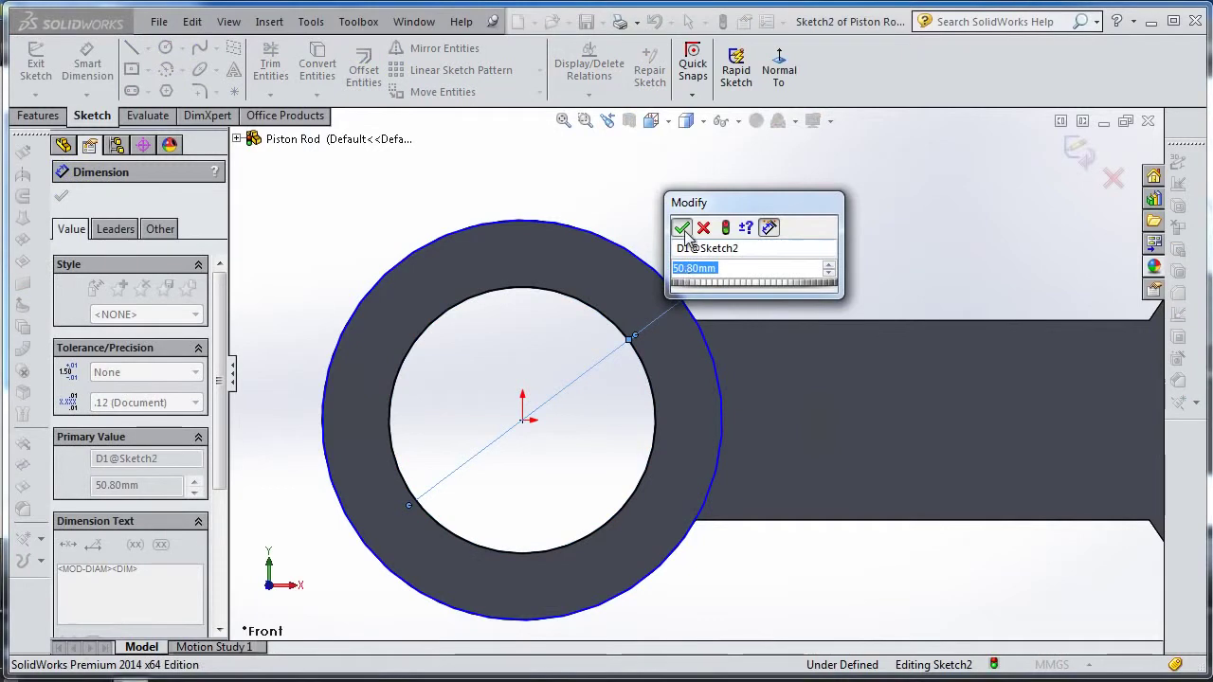
left_click(682, 228)
left_click(671, 275)
left_click(701, 248)
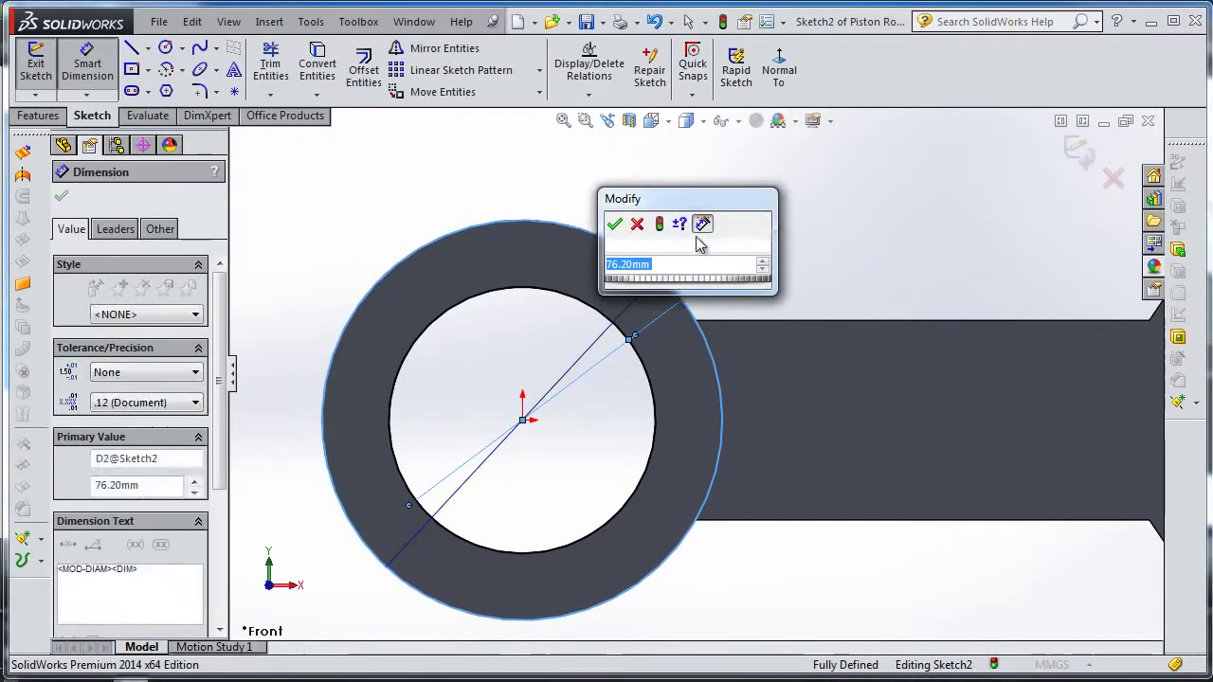
left_click(614, 220)
middle_click_drag(425, 181, 490, 260)
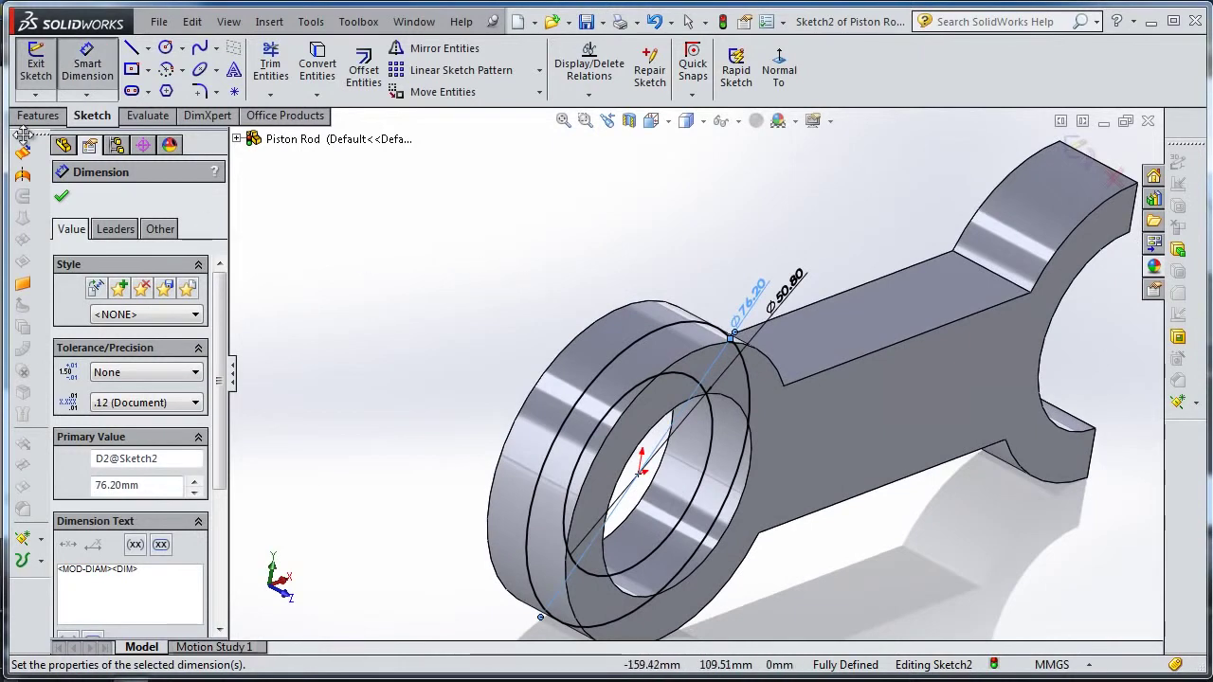
left_click(36, 116)
Extrude the ring between the circles 31.75 mm Mid Plane as Boss-Extrude2.
left_click(47, 74)
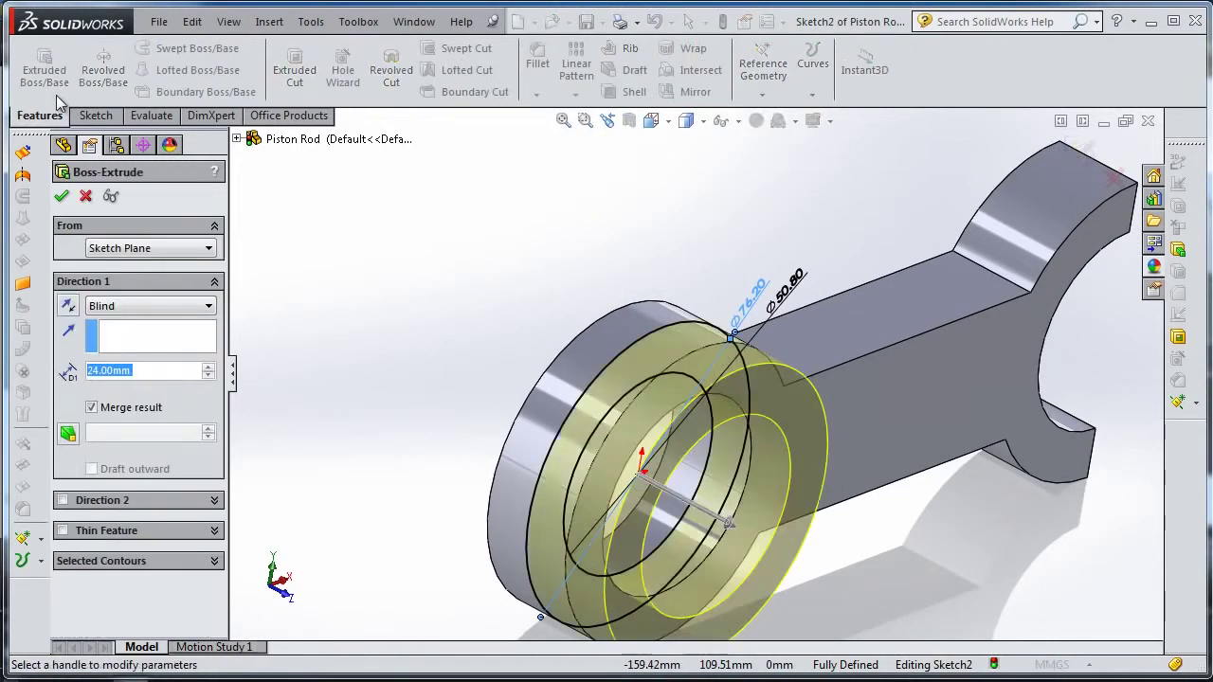
left_click(114, 308)
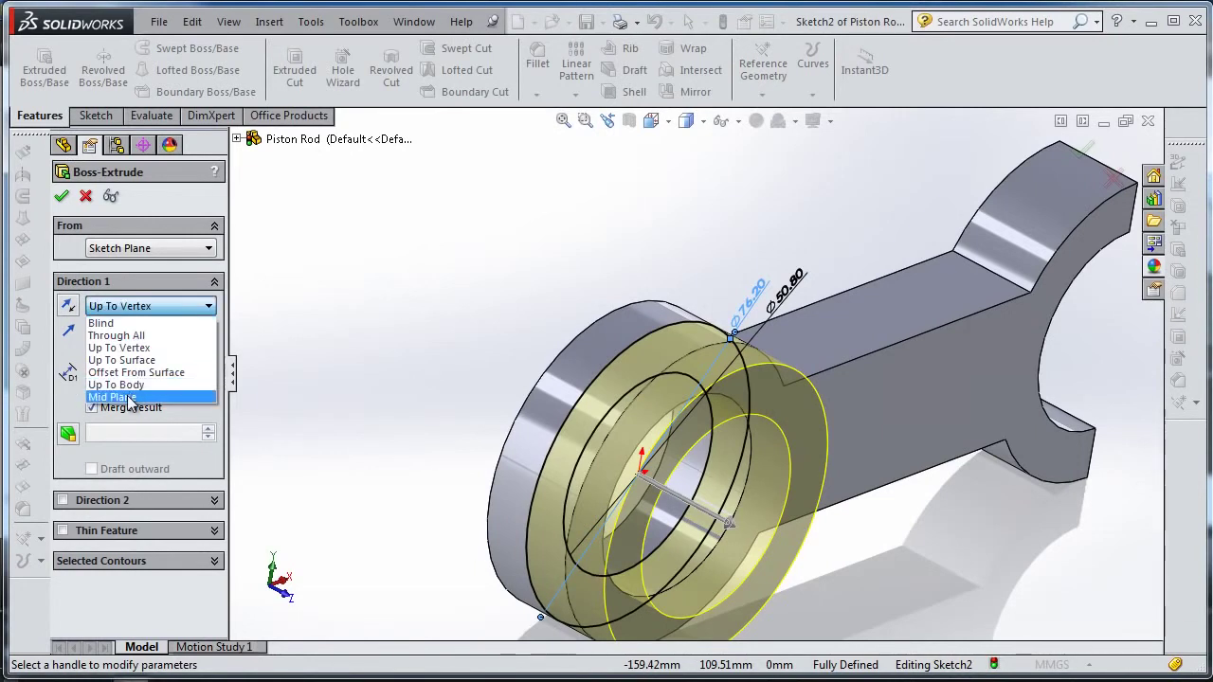
left_click(131, 398)
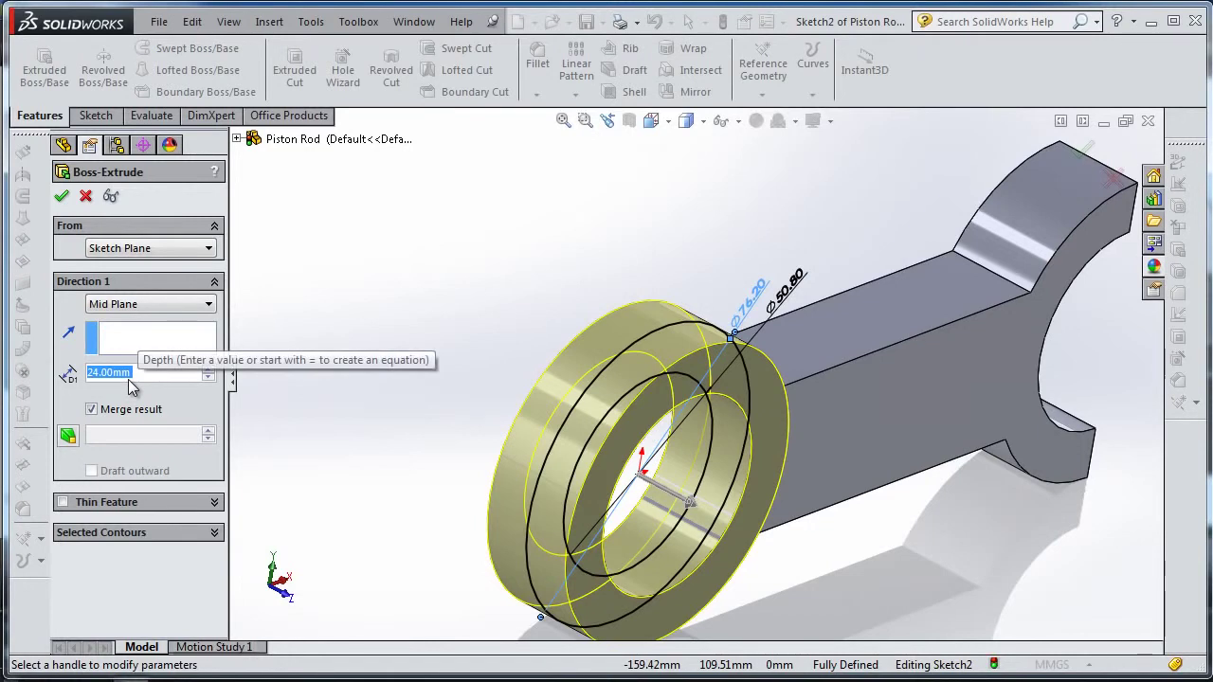
type("31.")
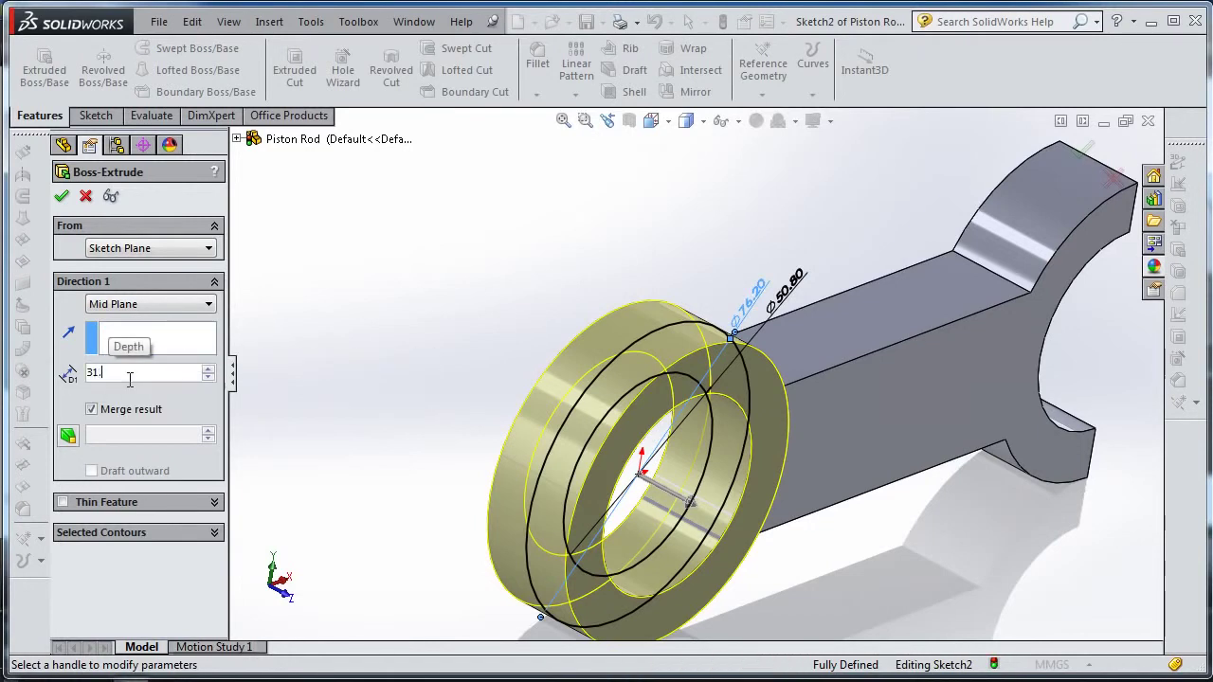
type("75")
mouse_move(151, 392)
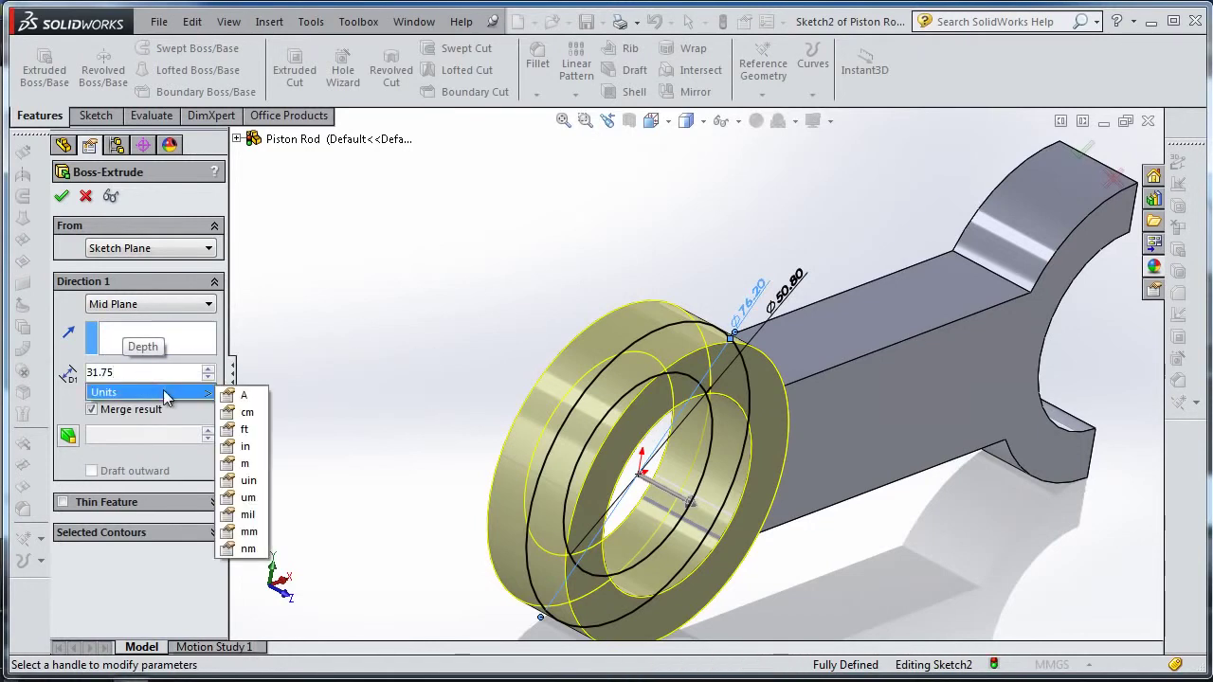
key("Return")
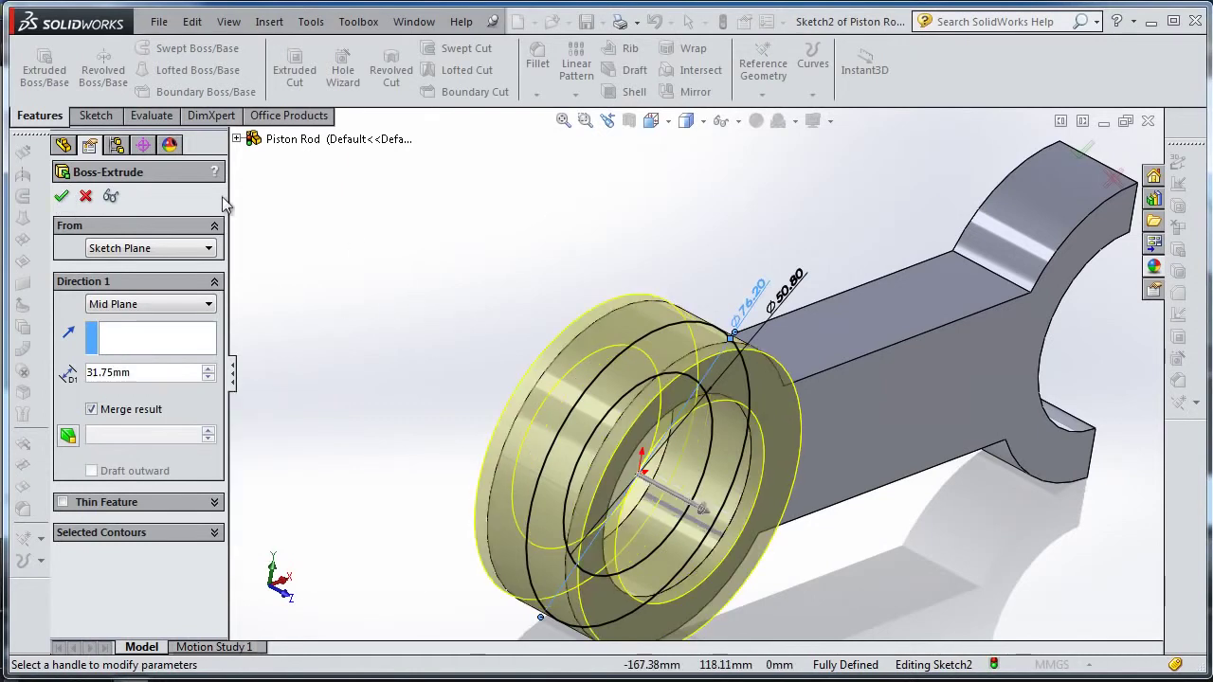
left_click(62, 195)
scroll(420, 347, "up", 3)
middle_click_drag(420, 347, 392, 287)
scroll(669, 318, "up", 3)
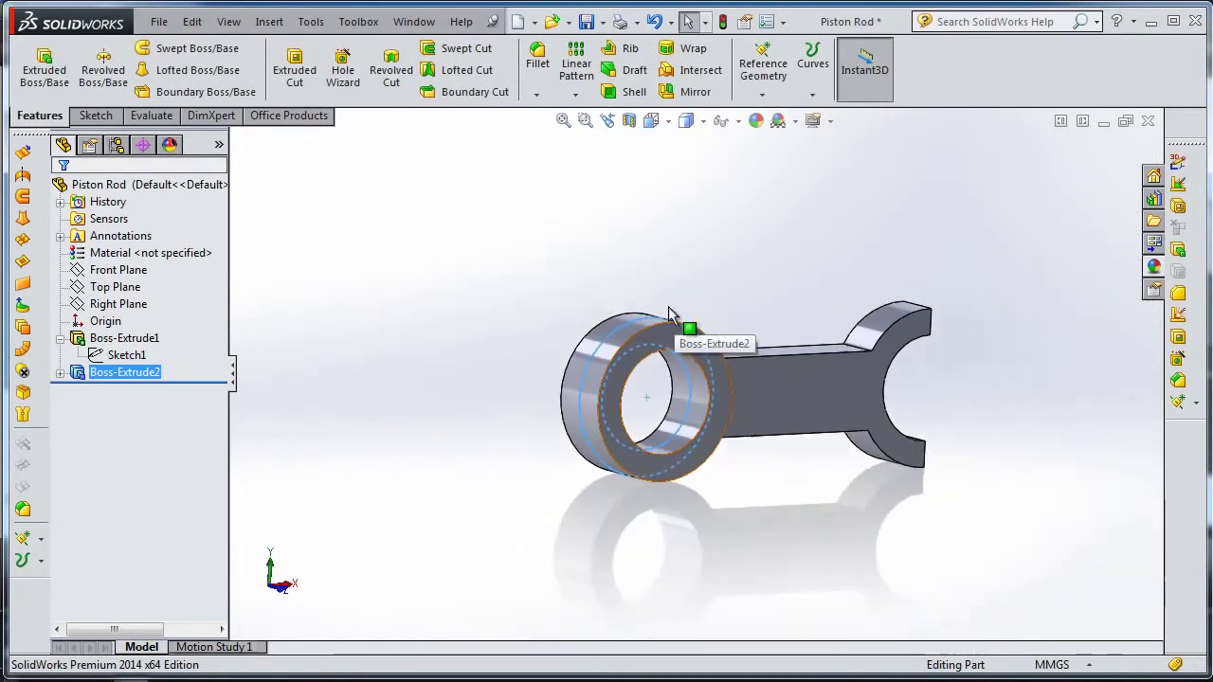
middle_click_drag(696, 268, 839, 631)
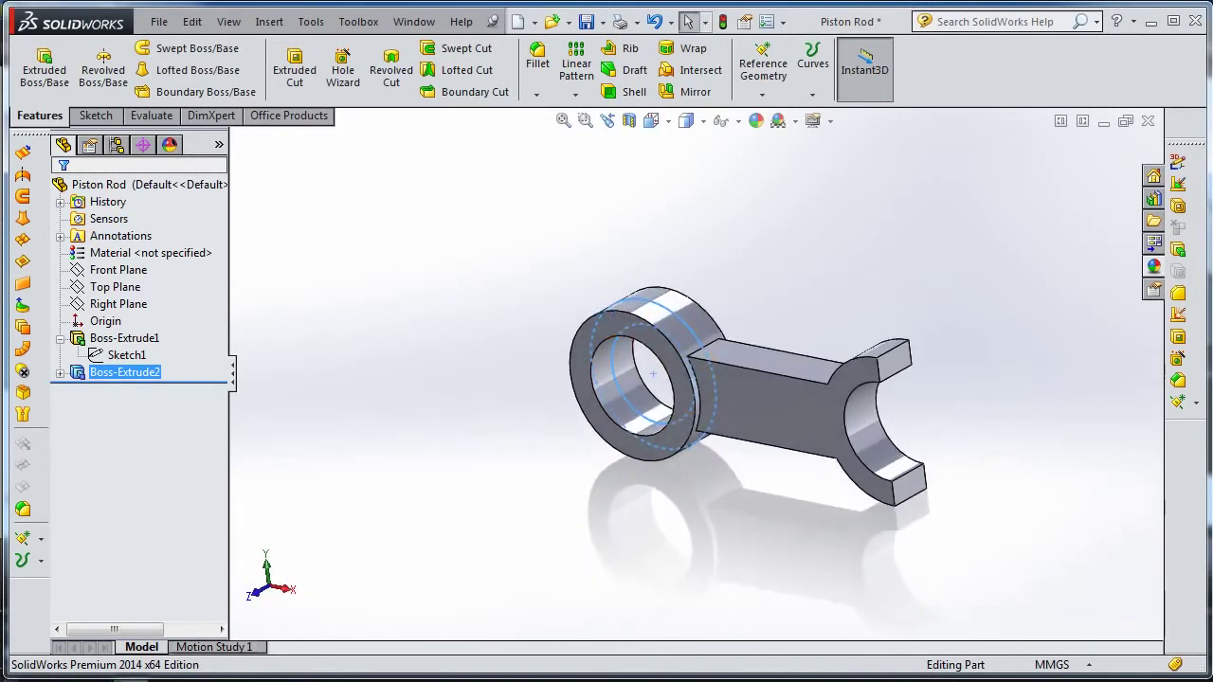
middle_click_drag(653, 375, 616, 313)
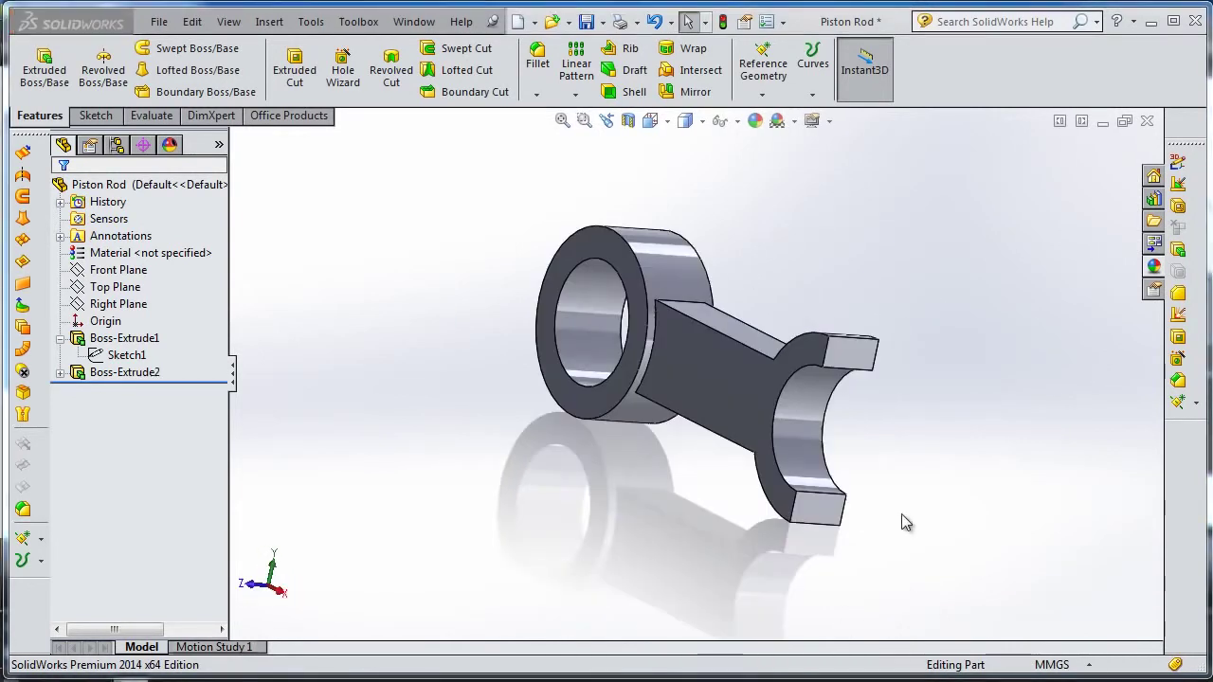
scroll(849, 518, "down", 3)
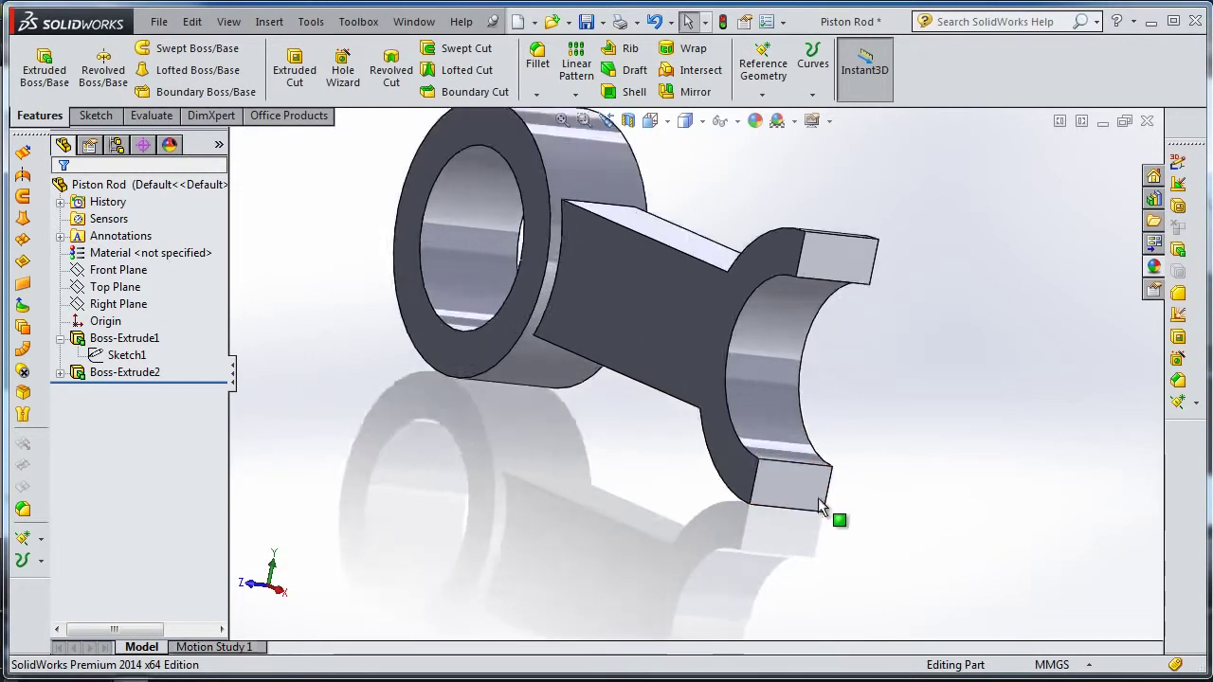
scroll(815, 497, "down", 5)
left_click(767, 468)
Sketch on the fork end face a circle centred on its bottom edge midpoint, about Ø19.5 mm.
left_click(839, 408)
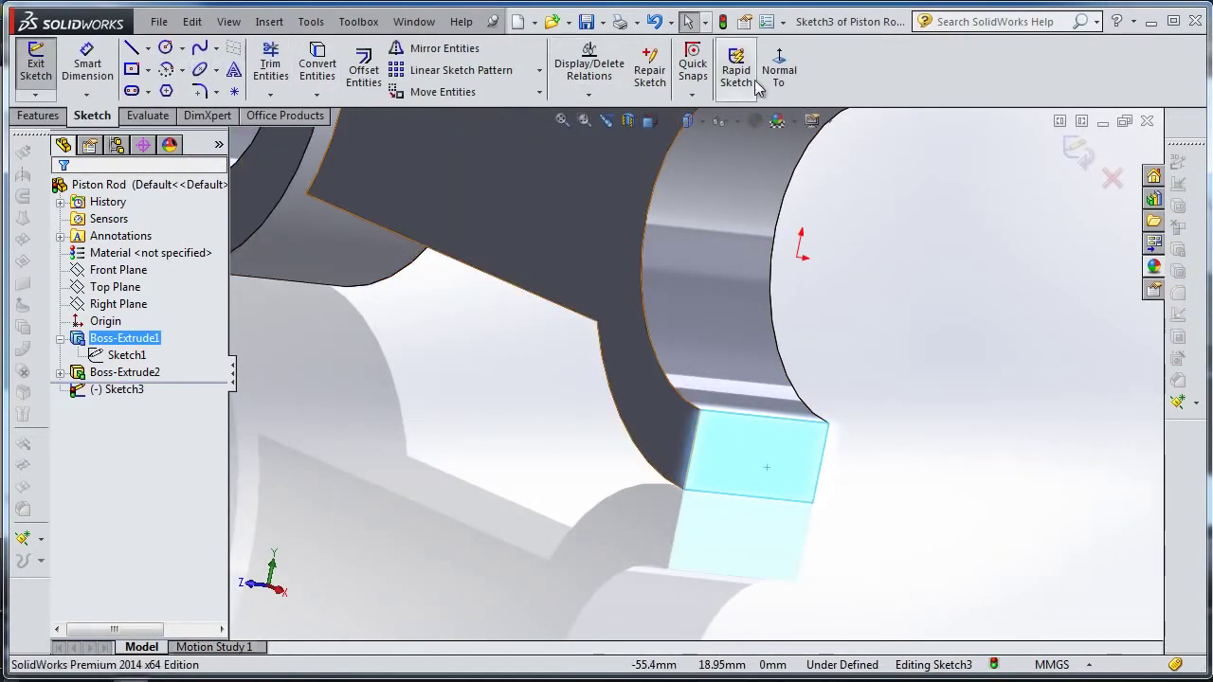
left_click(774, 57)
left_click(165, 48)
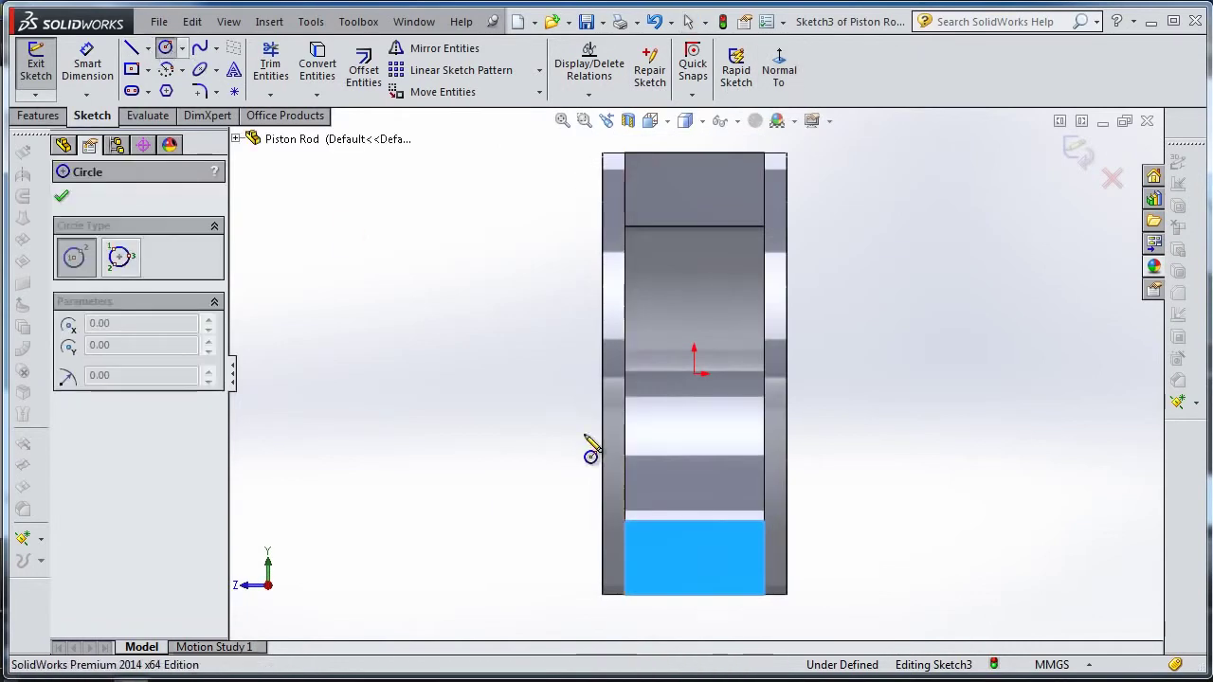
scroll(839, 580, "down", 1)
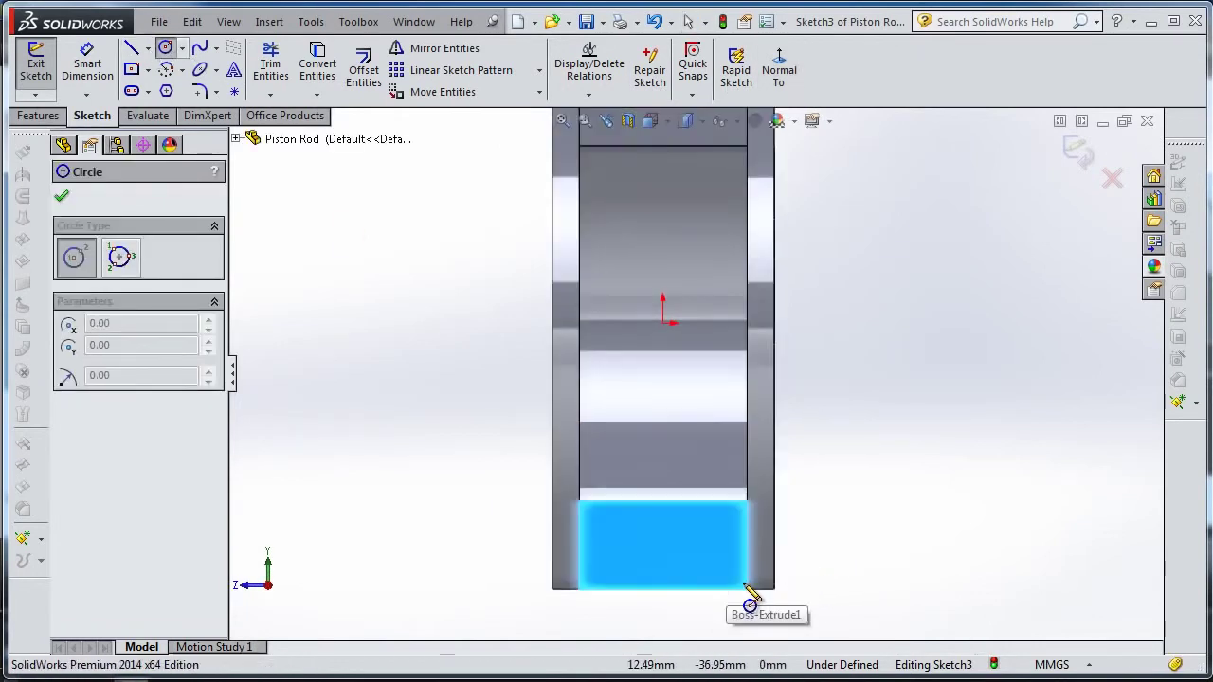
left_click(663, 589)
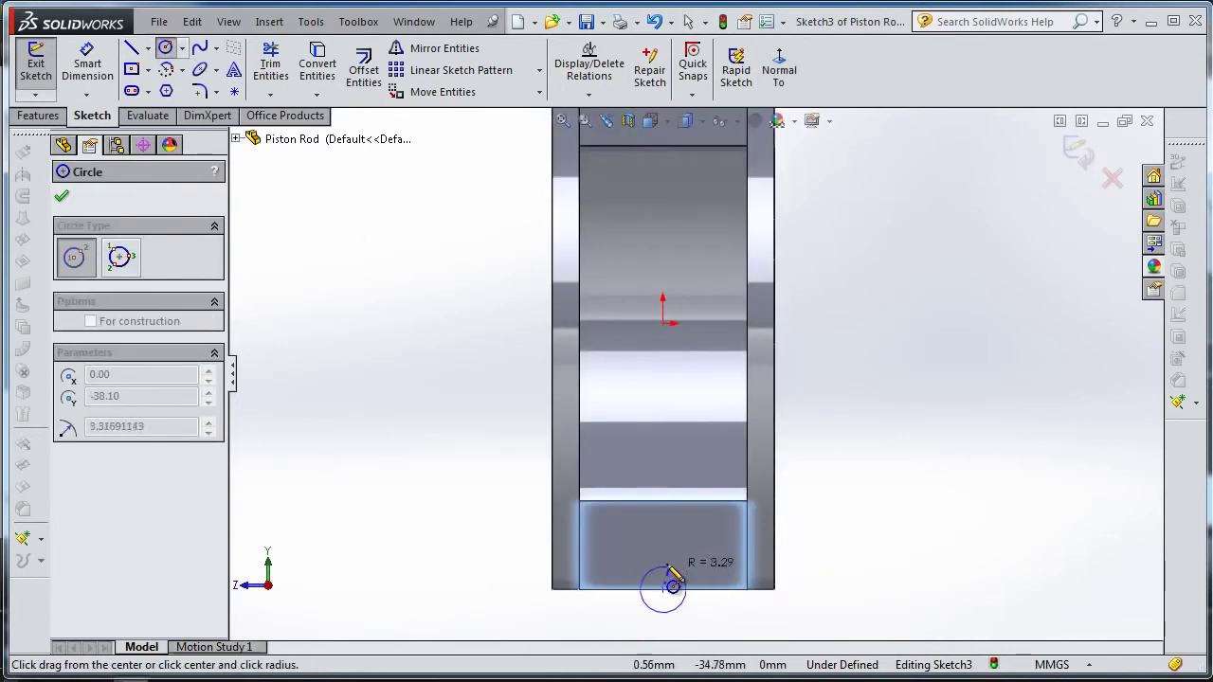
left_click(662, 523)
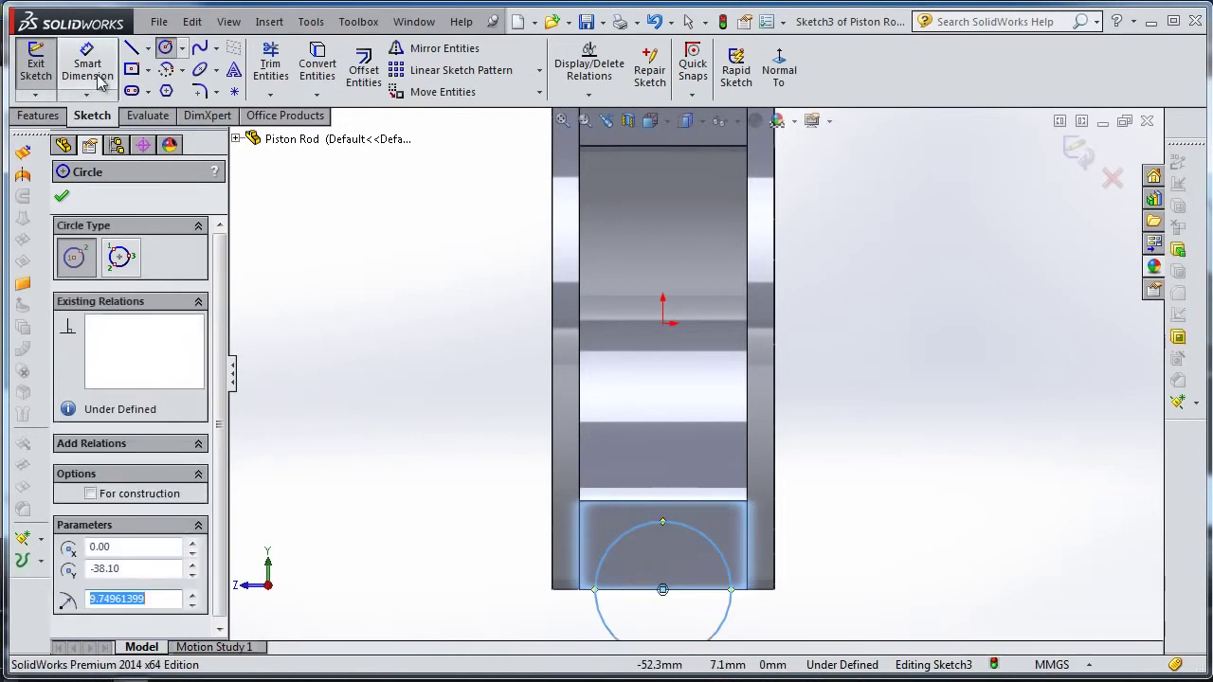
left_click(87, 63)
scroll(697, 352, "up", 2)
Dimension the fork-end circle to Ø19 mm, fully defining Sketch3.
left_click(675, 517)
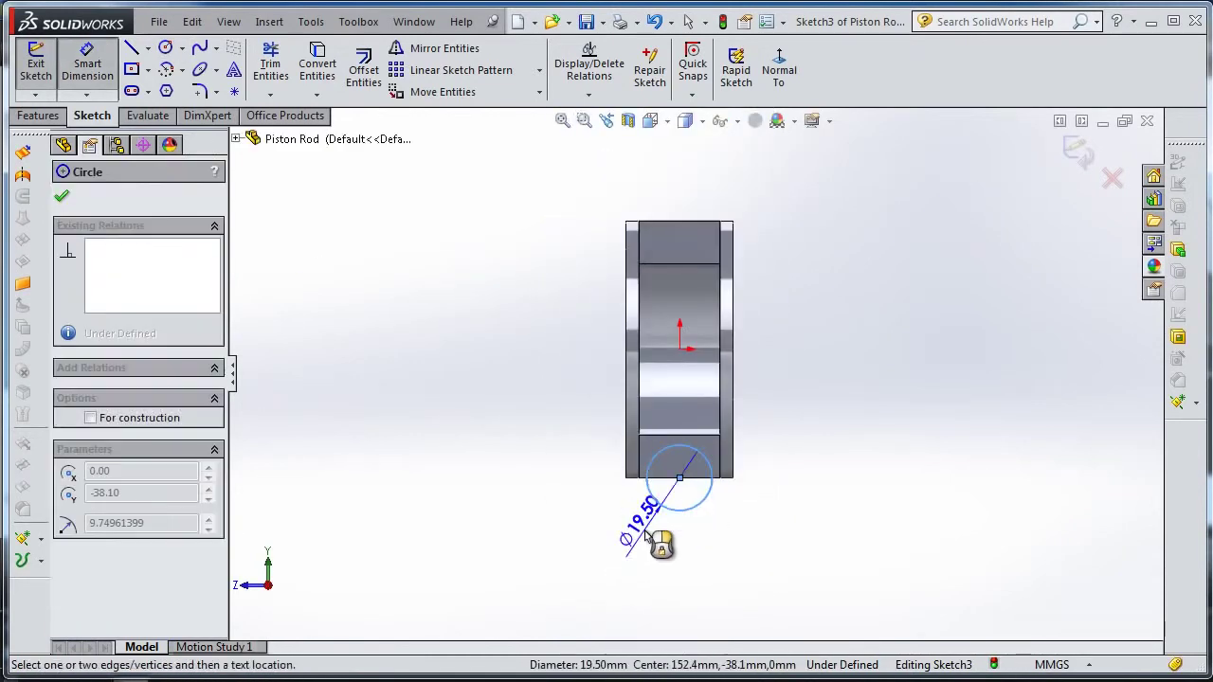
left_click(689, 526)
type("19")
key("Return")
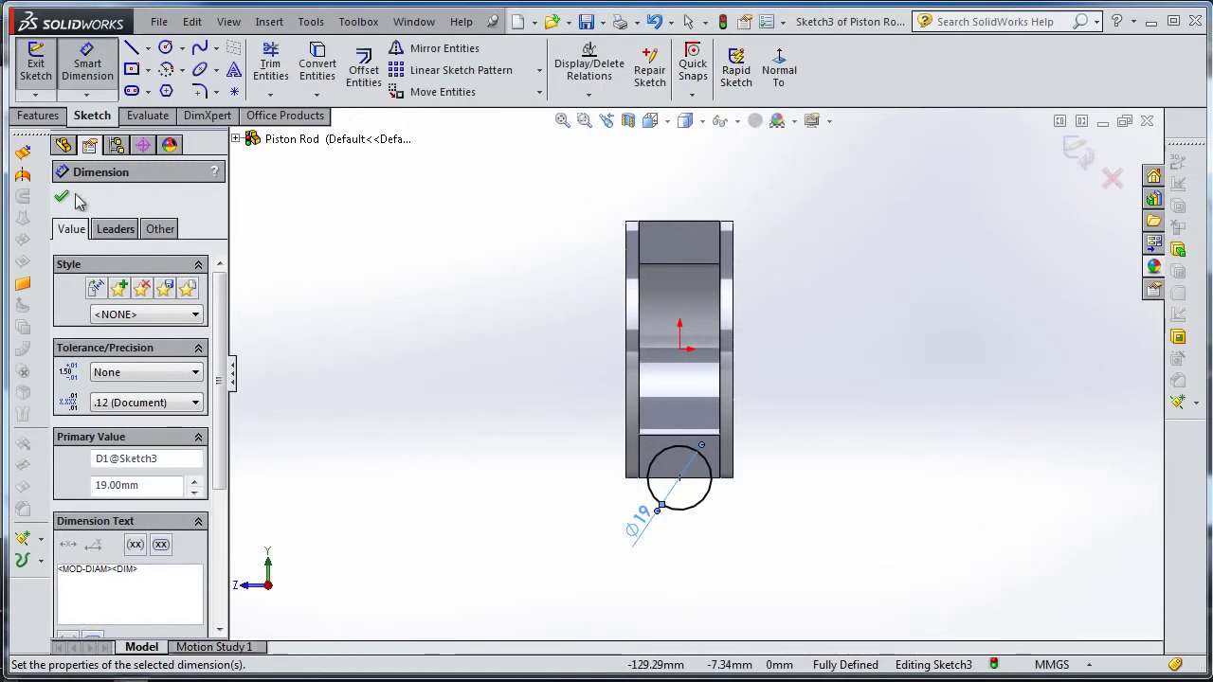
mouse_move(356, 258)
middle_mouse_down()
mouse_move(461, 271)
mouse_move(528, 258)
middle_mouse_up()
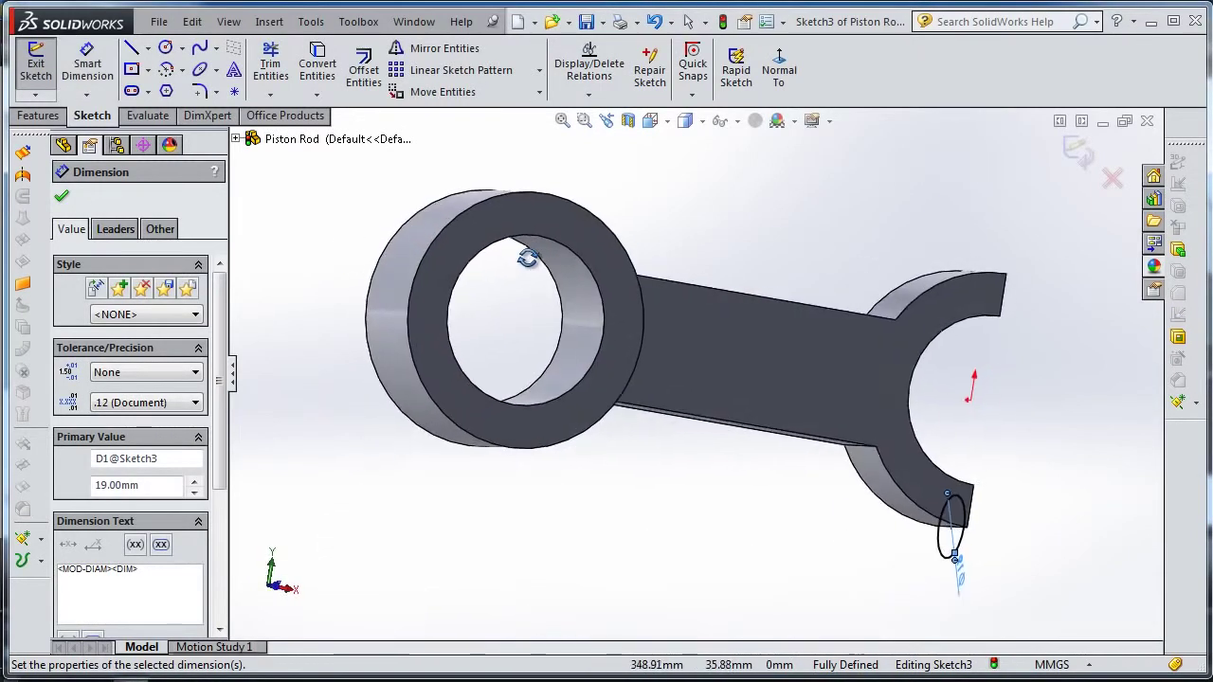
left_click(63, 199)
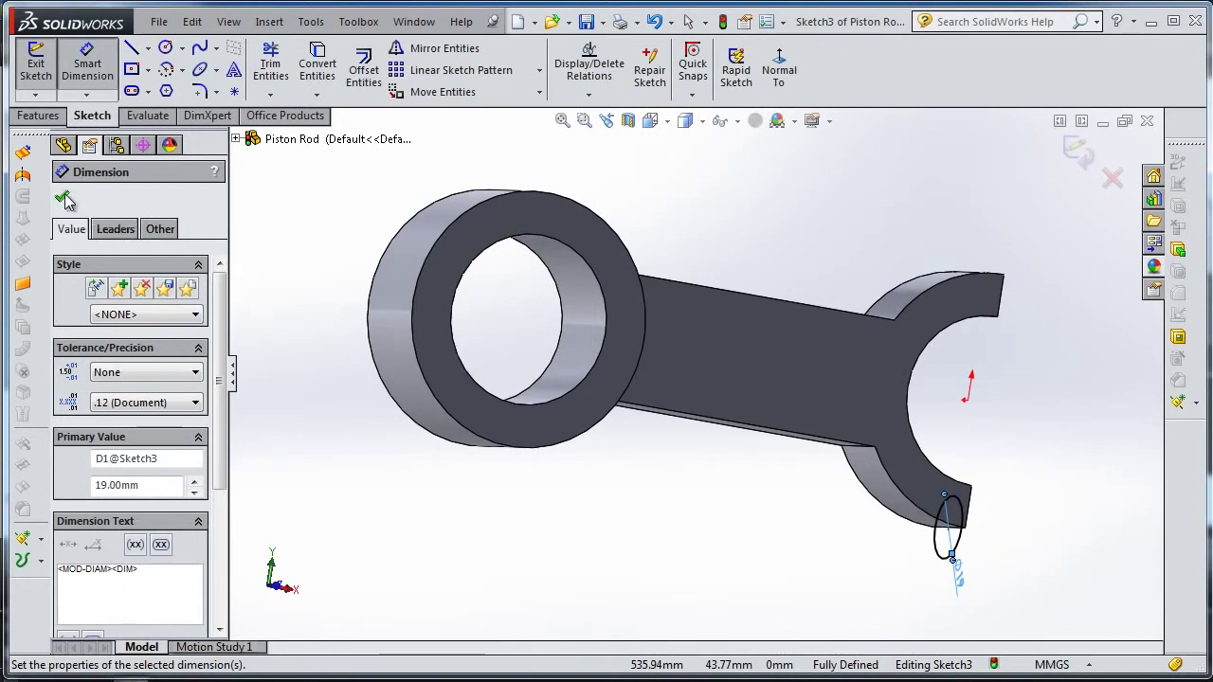
left_click(64, 199)
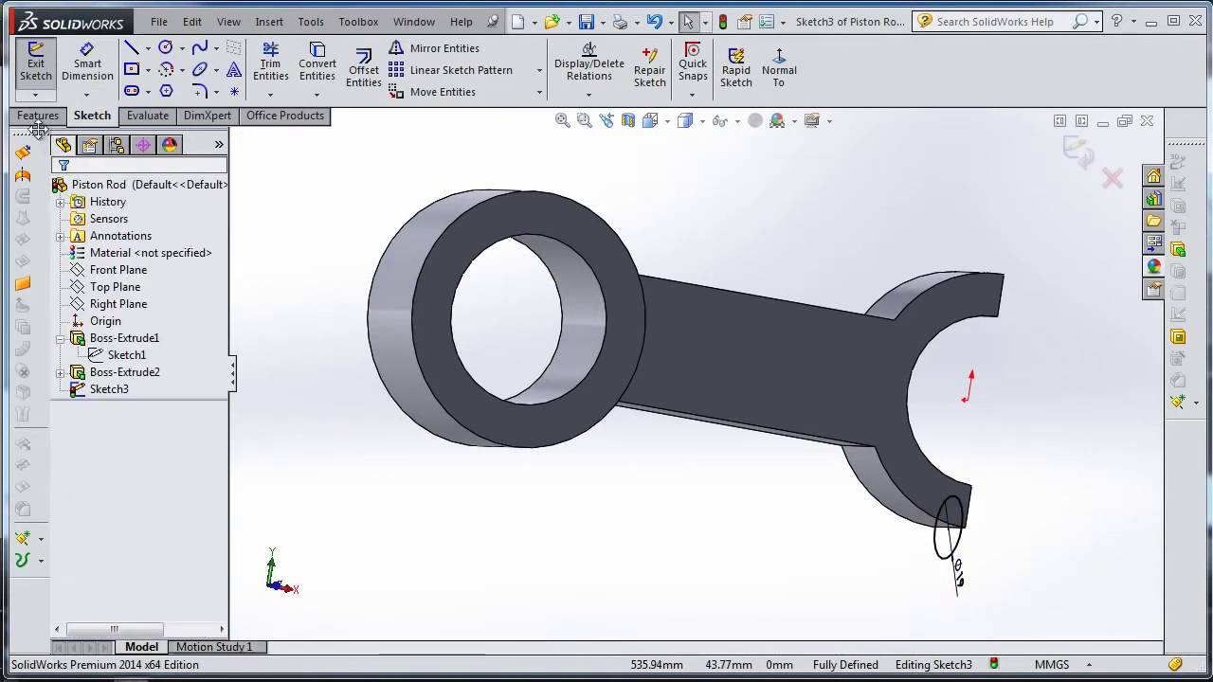
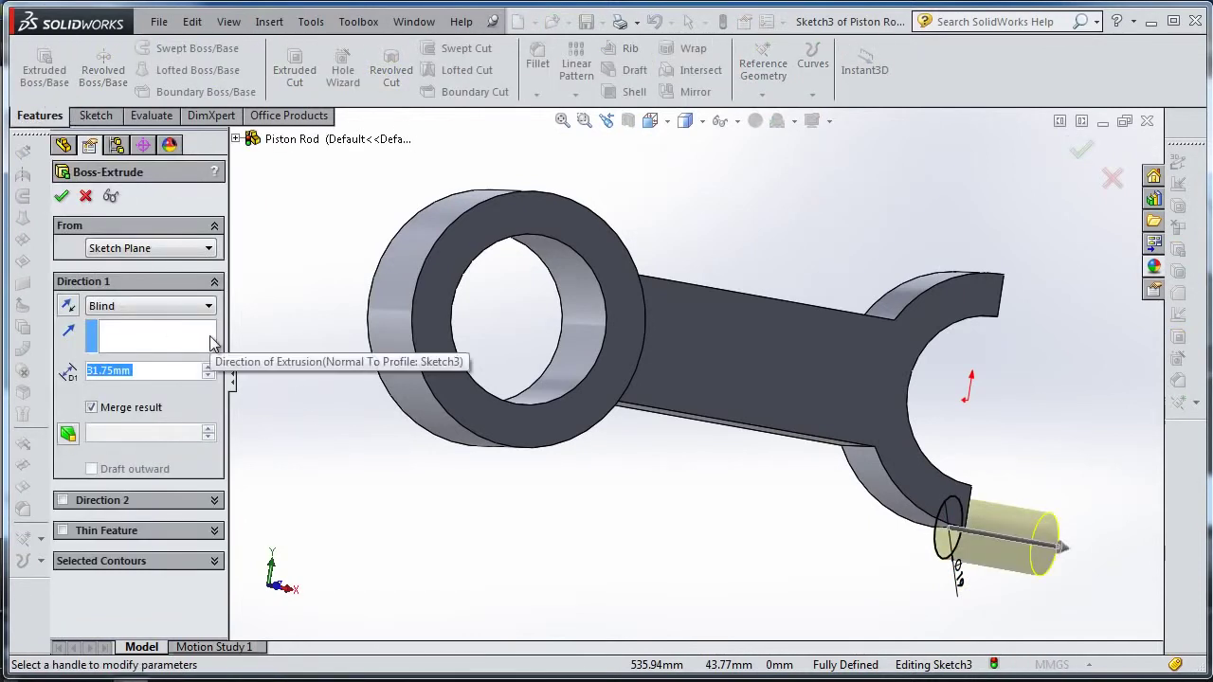
Extrude the fork-end boss 25.4 mm in the reversed direction, creating Boss-Extrude3.
type("25")
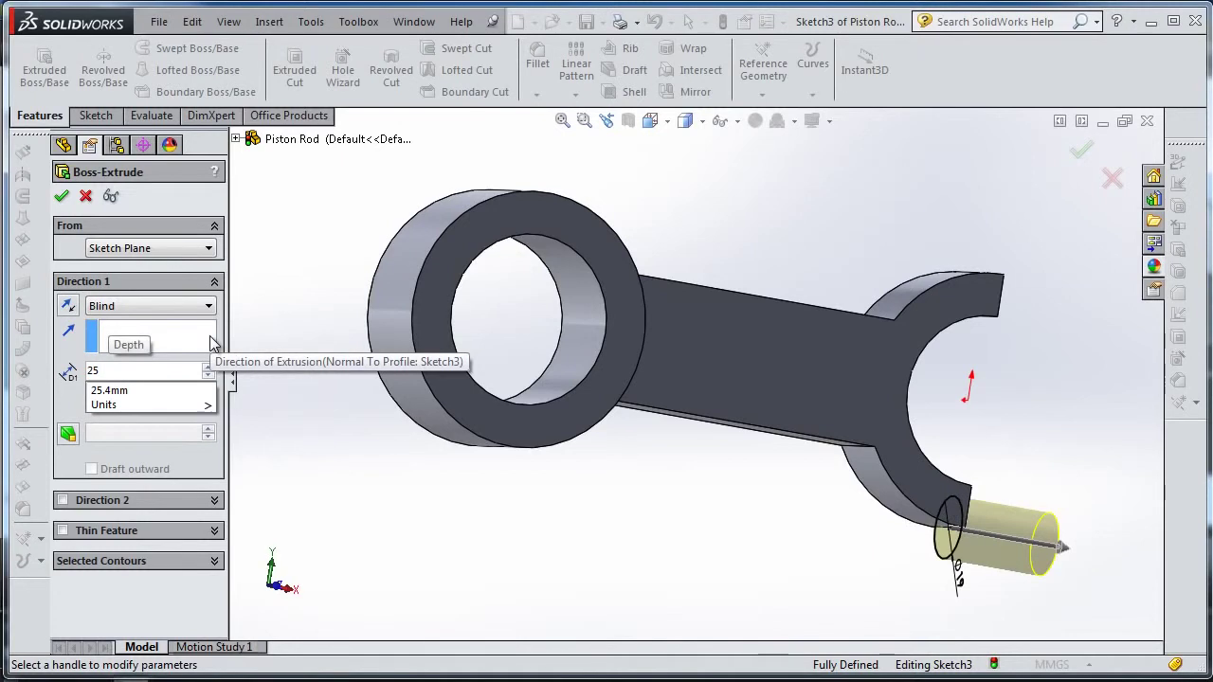
type(".4")
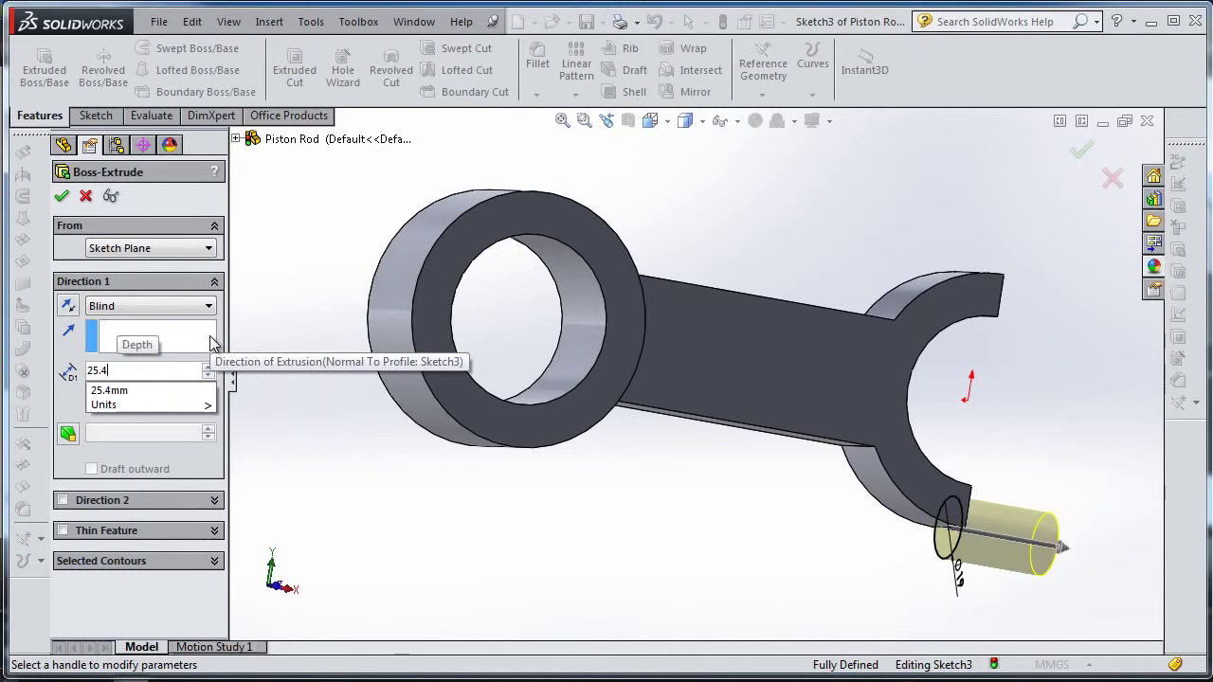
key("Return")
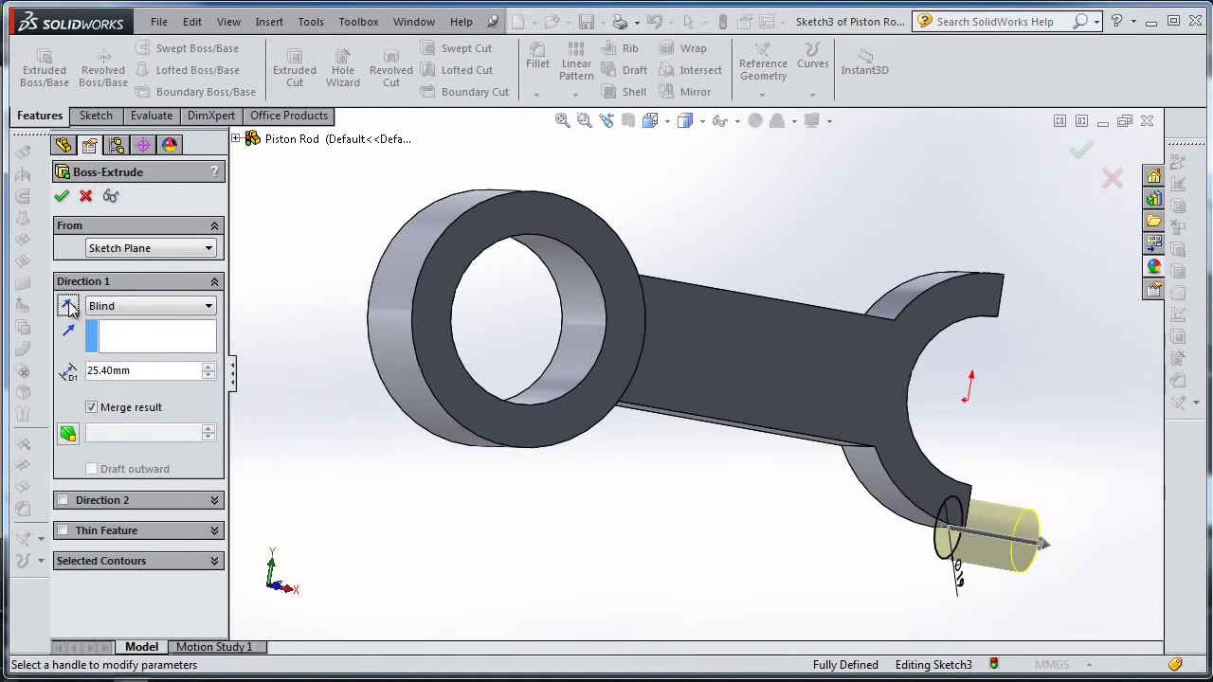
left_click(67, 308)
middle_click_drag(409, 444, 594, 444)
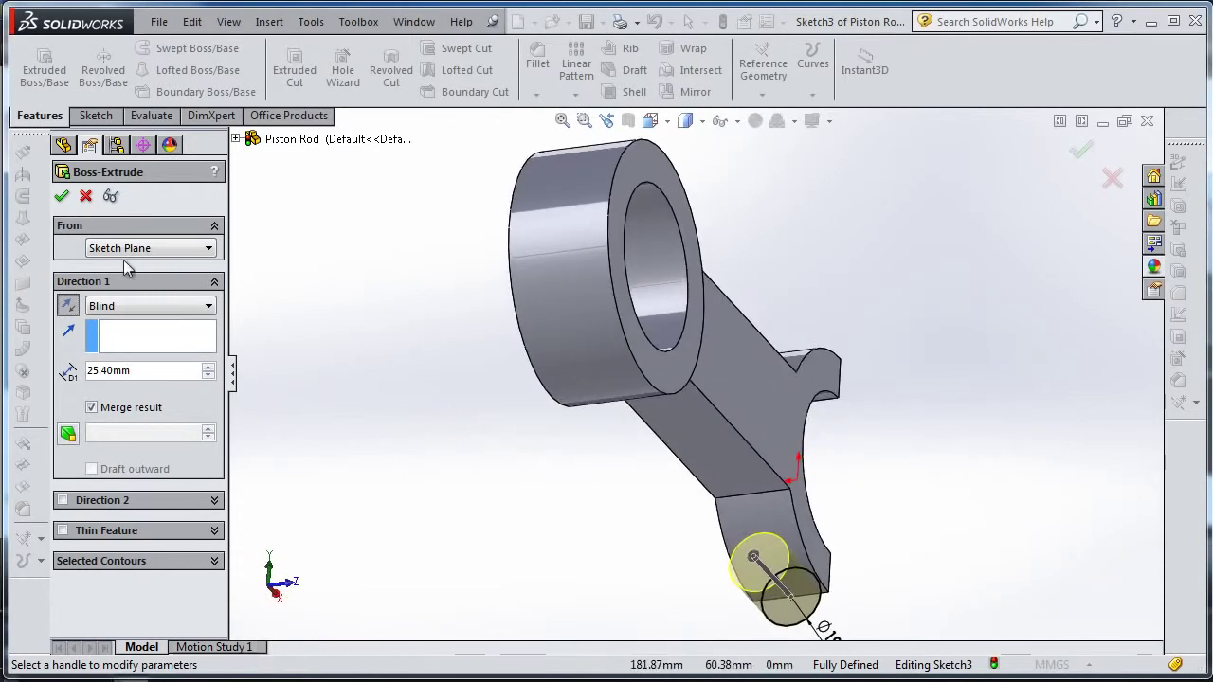
left_click(60, 199)
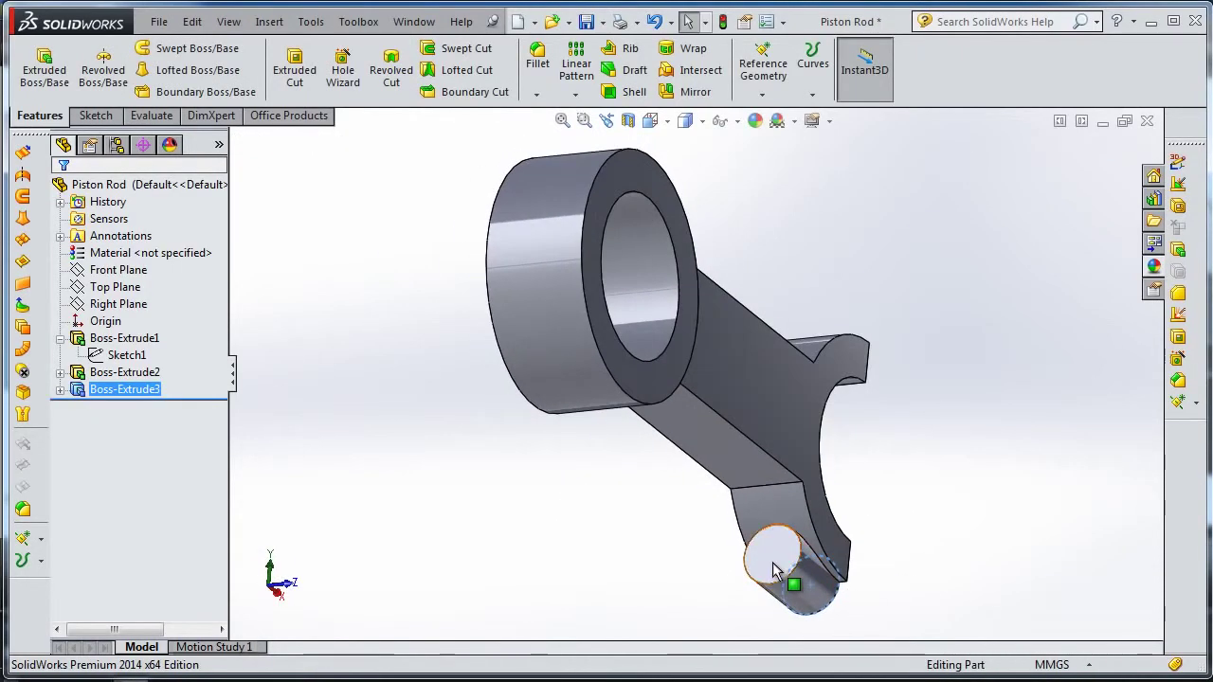
Sketch a 9 mm diameter circle on the boss's end face.
left_click(794, 578)
left_click(858, 514)
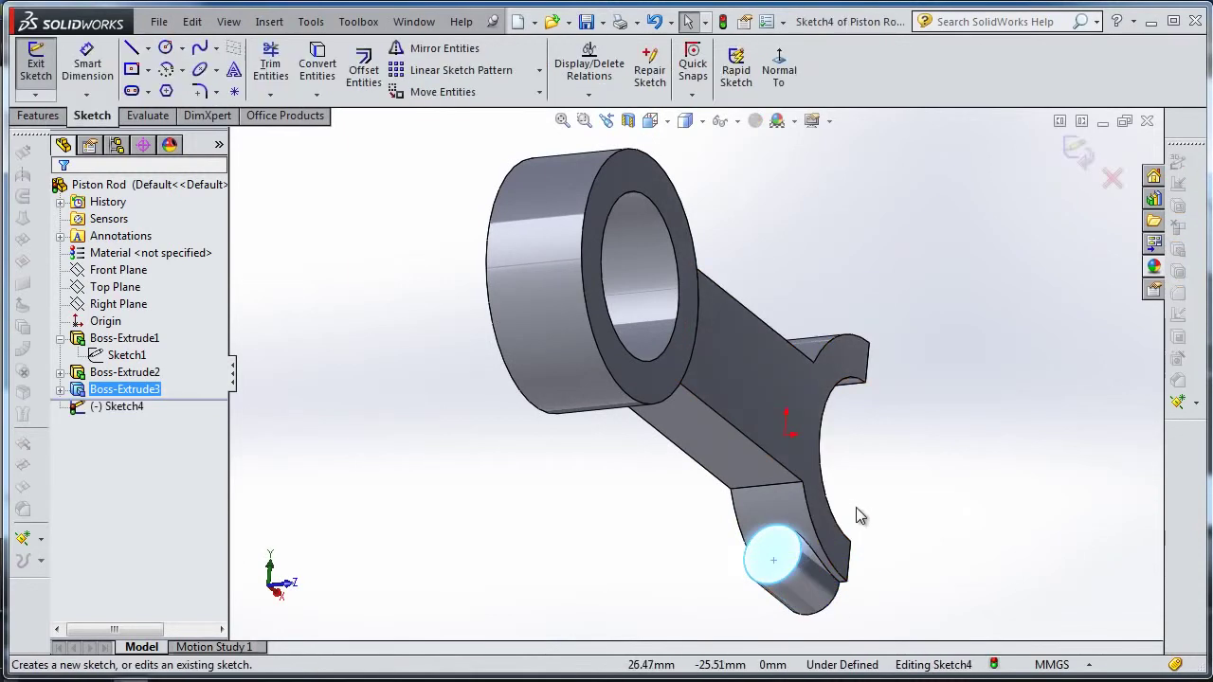
left_click(165, 48)
scroll(832, 488, "down", 3)
scroll(775, 618, "down", 1)
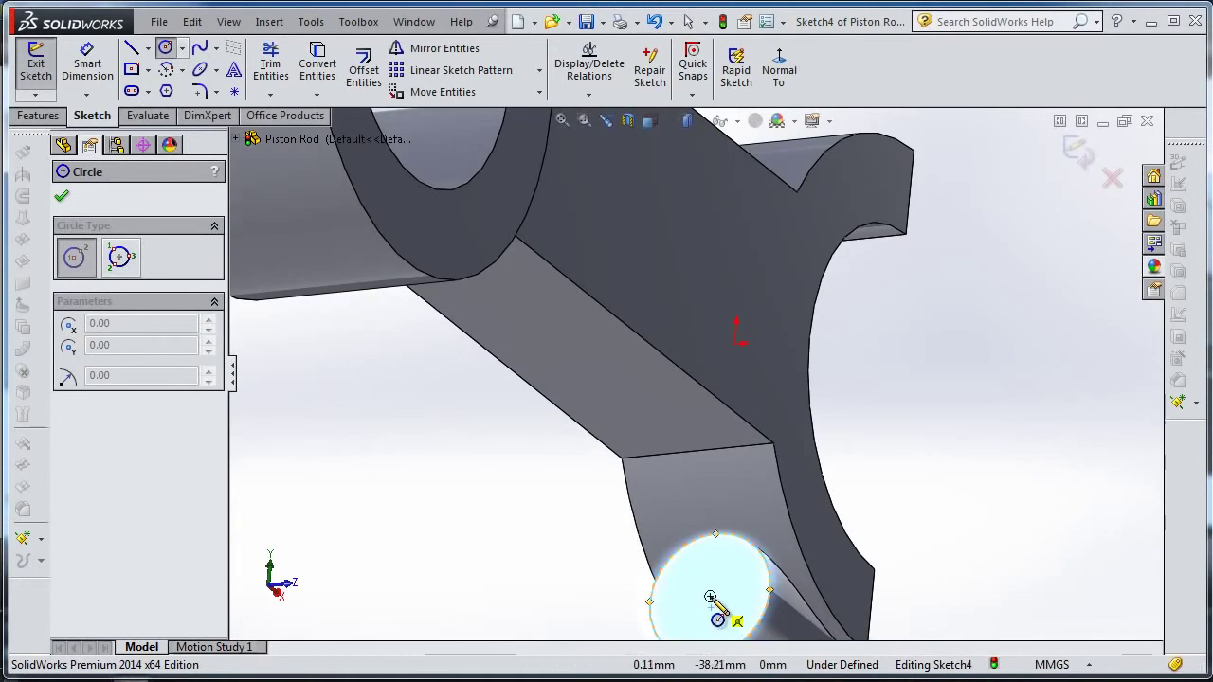
left_click(711, 597)
left_click(687, 598)
left_click(87, 65)
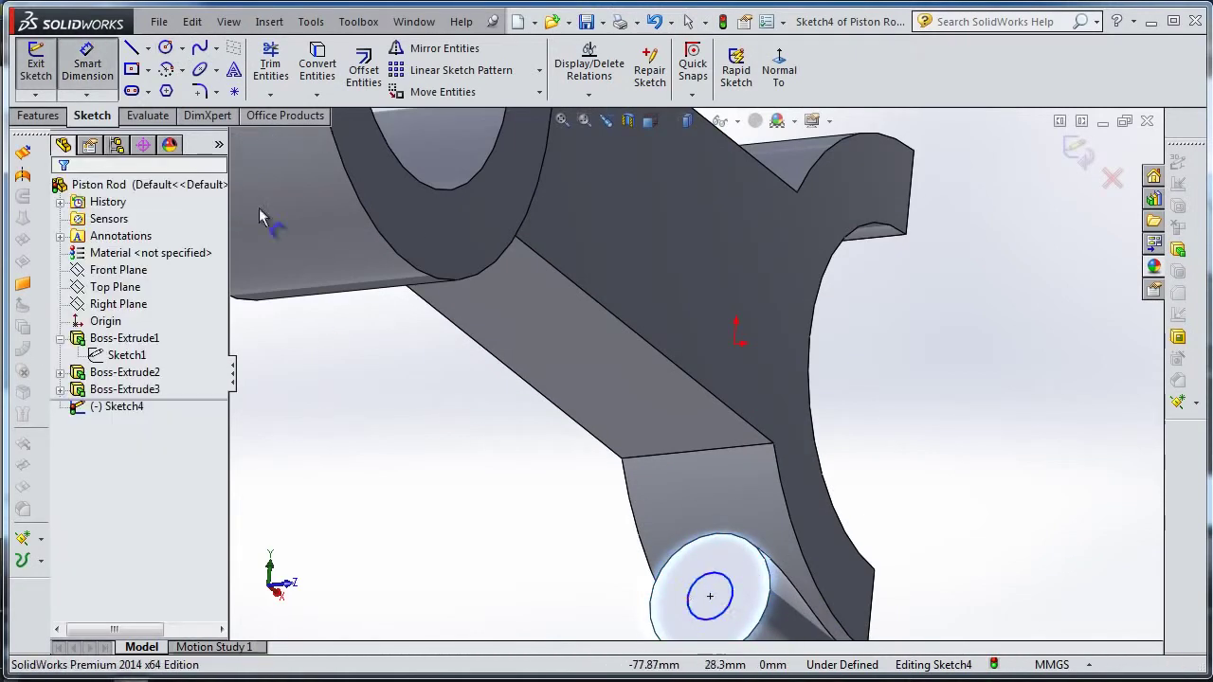
left_click(733, 605)
left_click(948, 564)
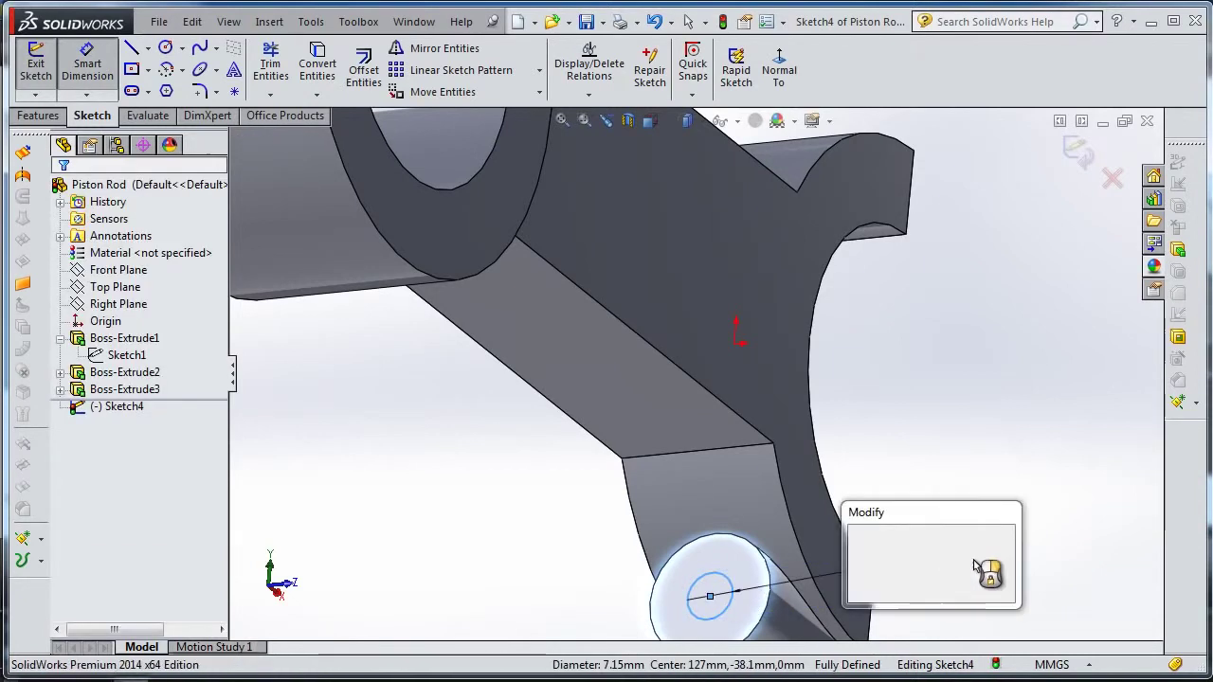
type("9")
key("Return")
Extrude-cut the circle 32.40 mm through the boss as Cut-Extrude1.
left_click(38, 116)
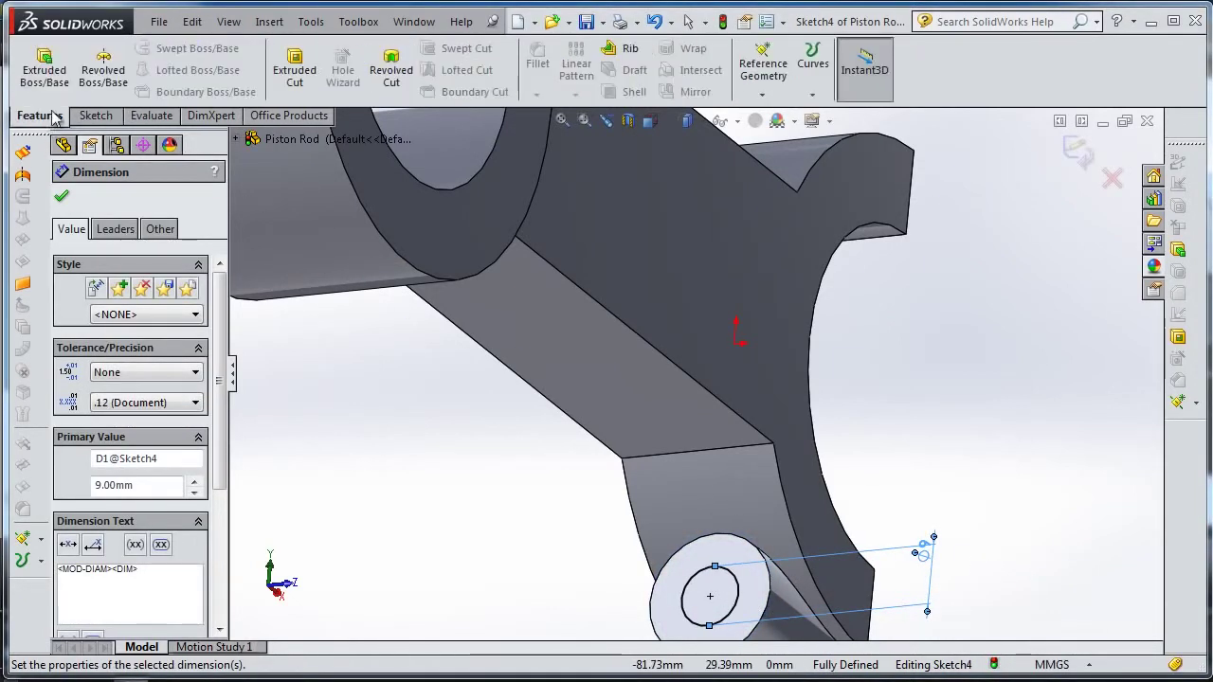
left_click(295, 70)
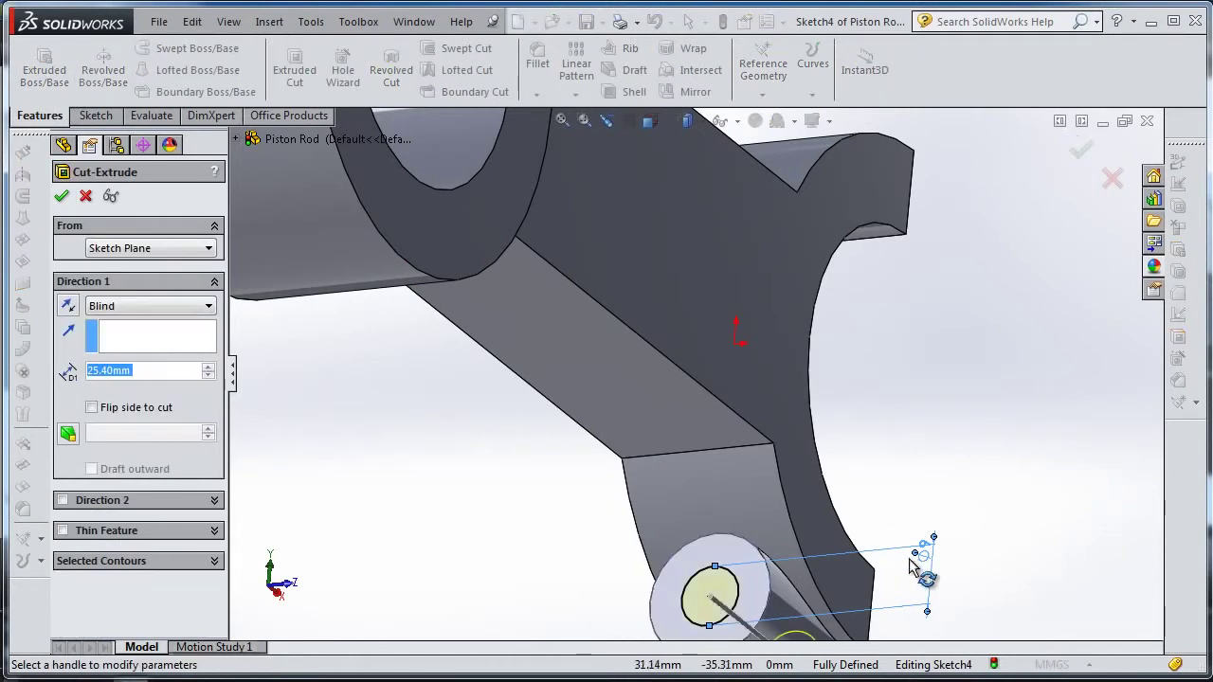
left_click_drag(801, 565, 813, 571)
left_click(63, 196)
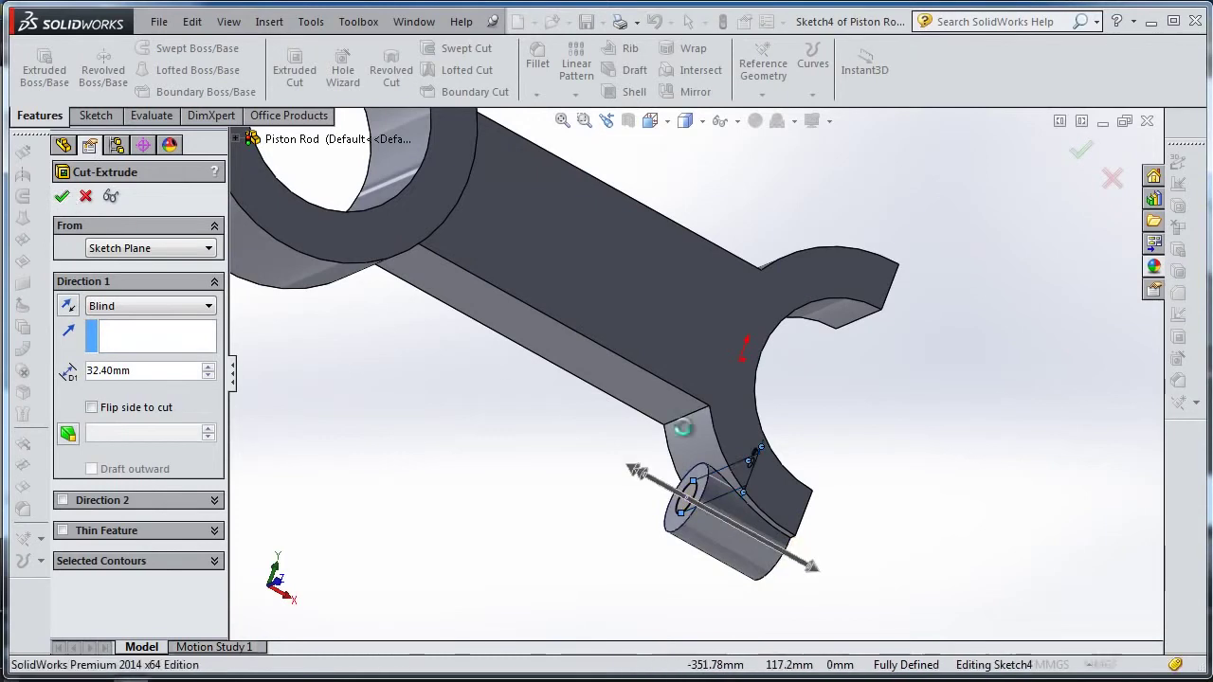
mouse_move(574, 487)
middle_mouse_down()
mouse_move(639, 443)
mouse_move(522, 428)
mouse_move(452, 514)
mouse_move(472, 583)
mouse_move(455, 559)
middle_mouse_up()
scroll(628, 450, "up", 3)
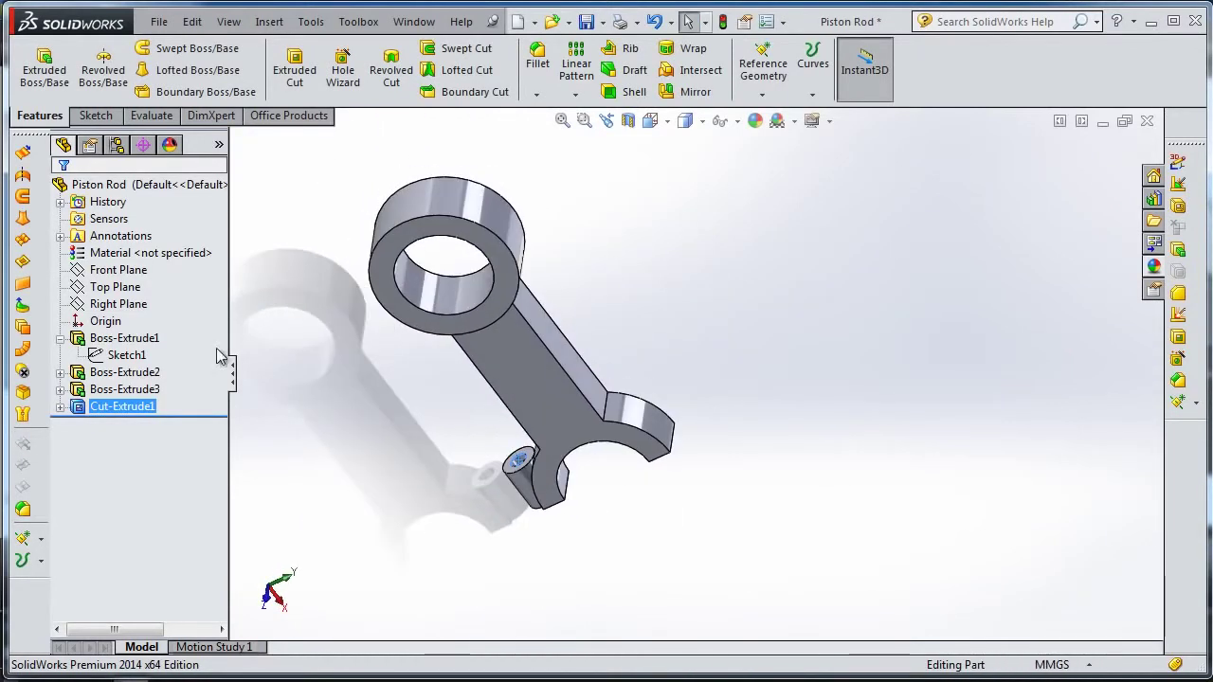
Mirror Boss-Extrude3 and Cut-Extrude1 about the Top Plane onto the other fork arm.
left_click(138, 287)
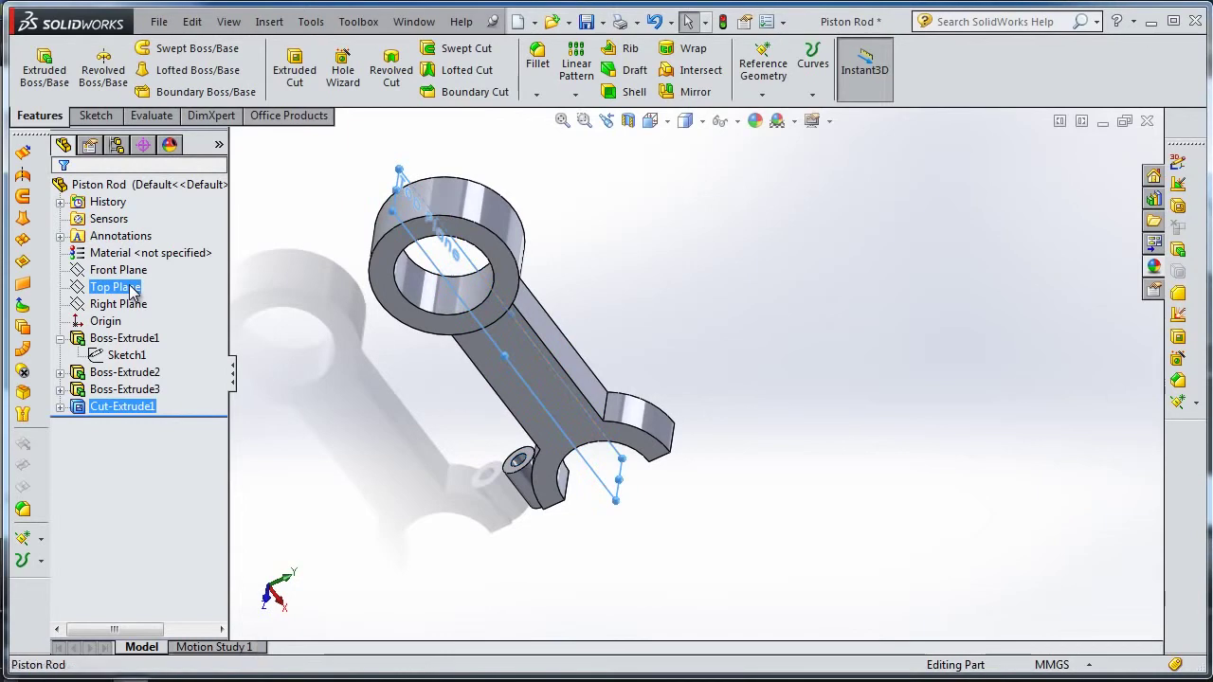
left_click(575, 94)
left_click(673, 155)
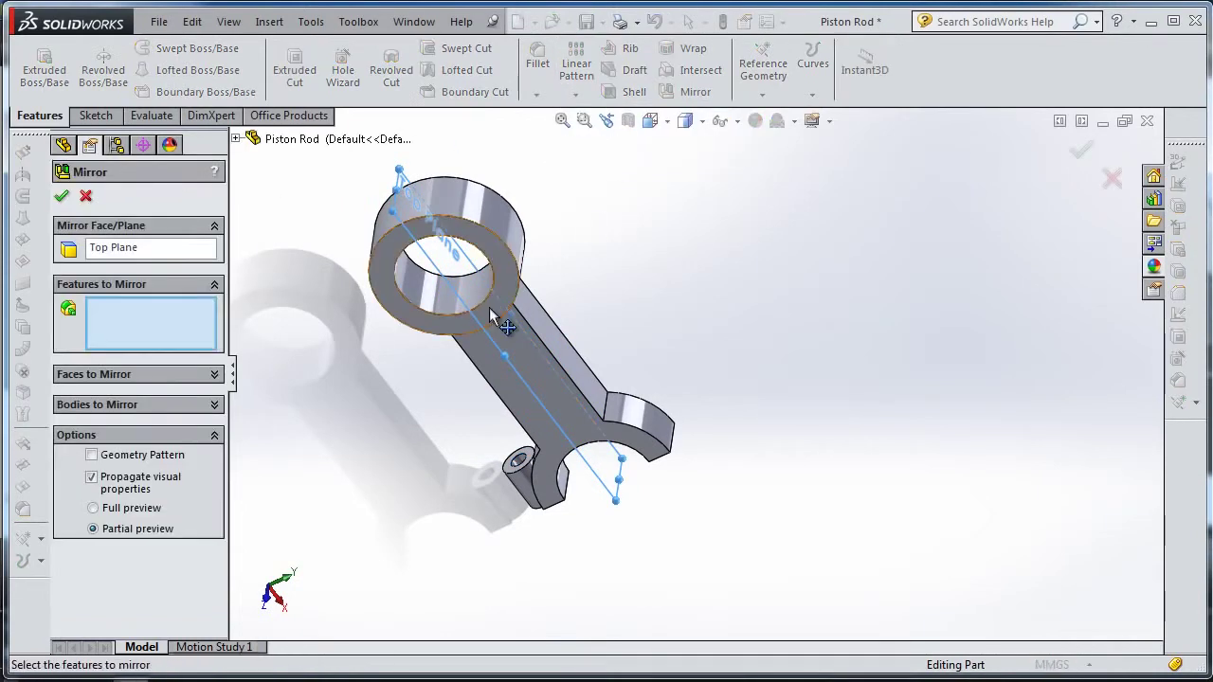
left_click(236, 140)
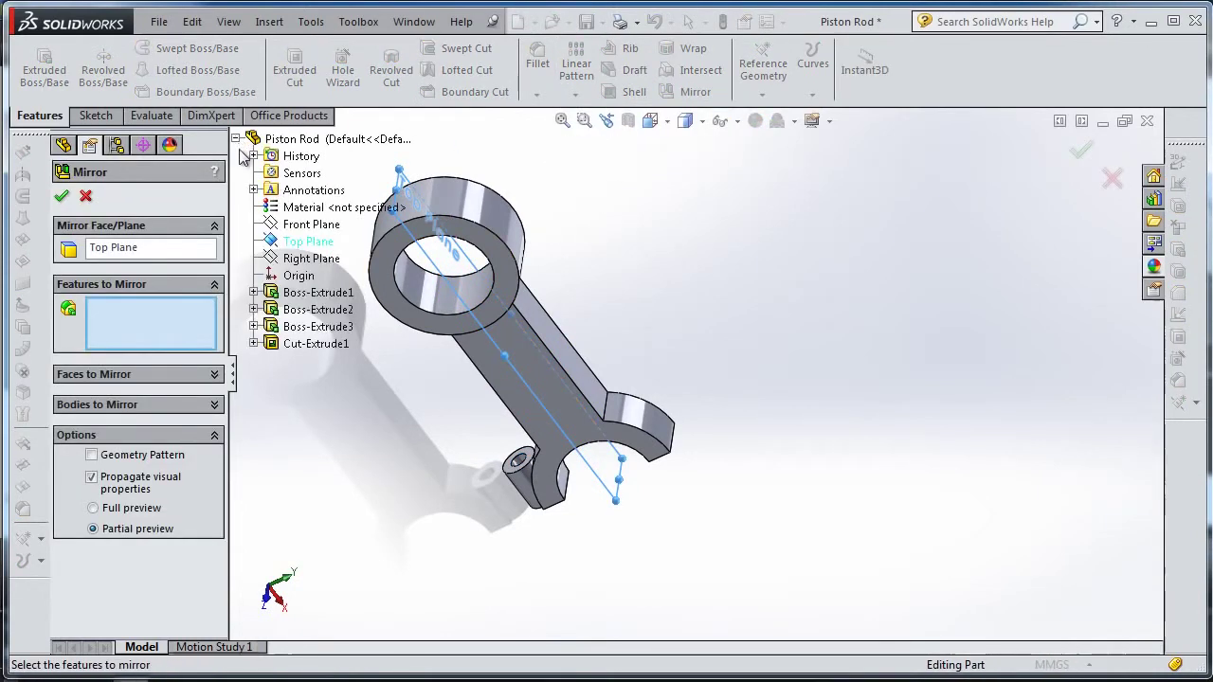
left_click(312, 330)
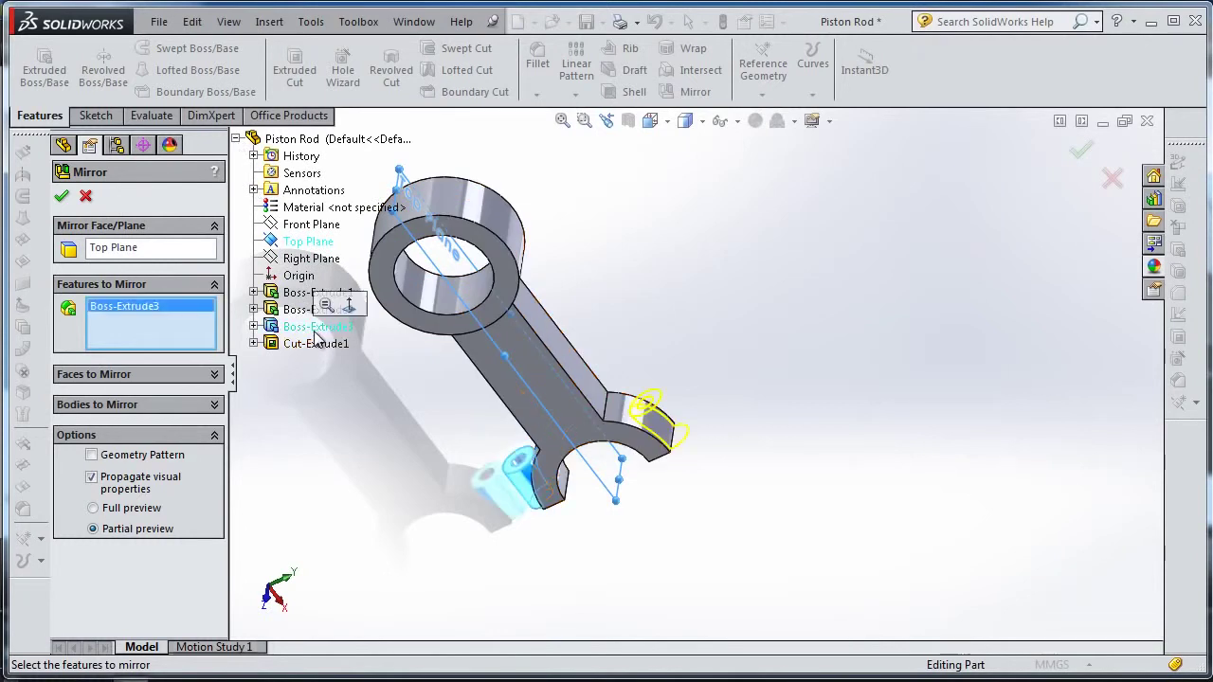
left_click(311, 345)
left_click(62, 198)
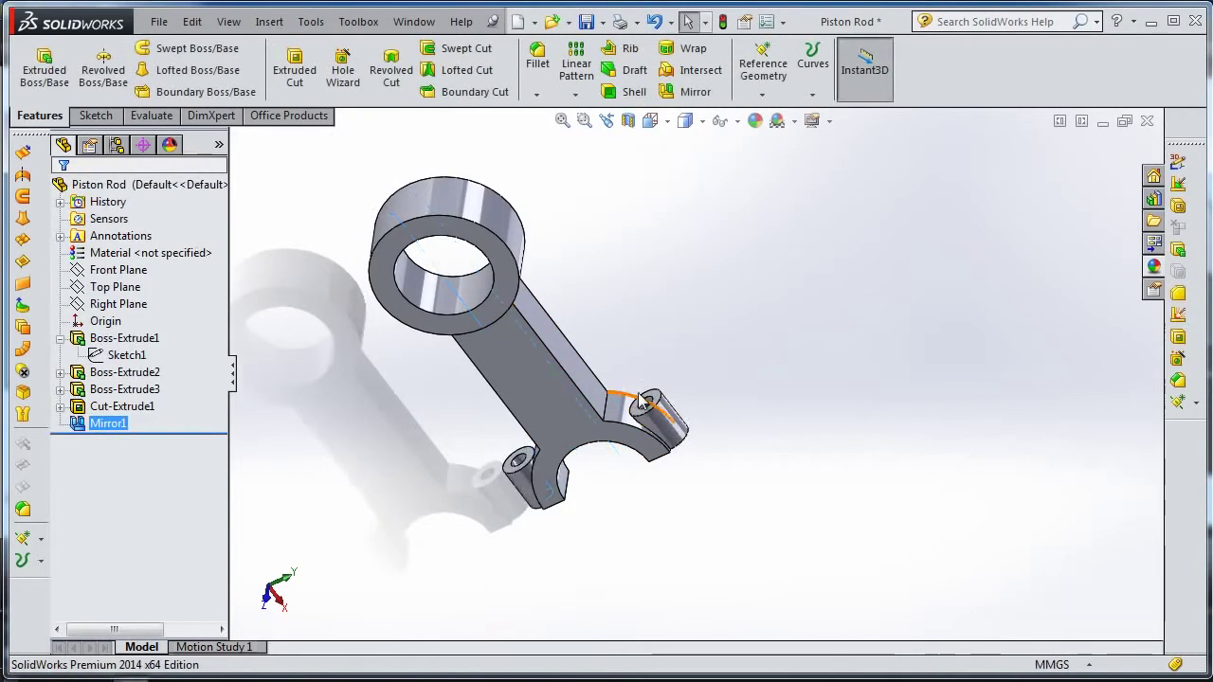
mouse_move(686, 354)
middle_mouse_down()
mouse_move(650, 188)
mouse_move(658, 208)
middle_mouse_up()
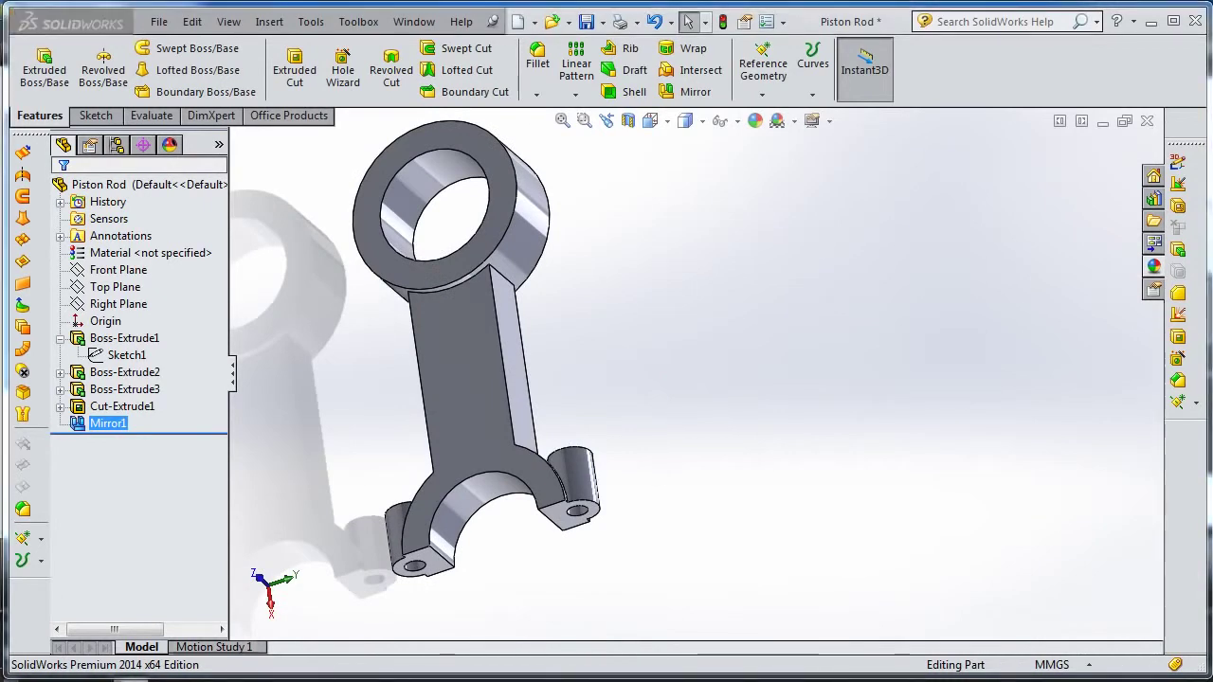
middle_click_drag(717, 411, 533, 379)
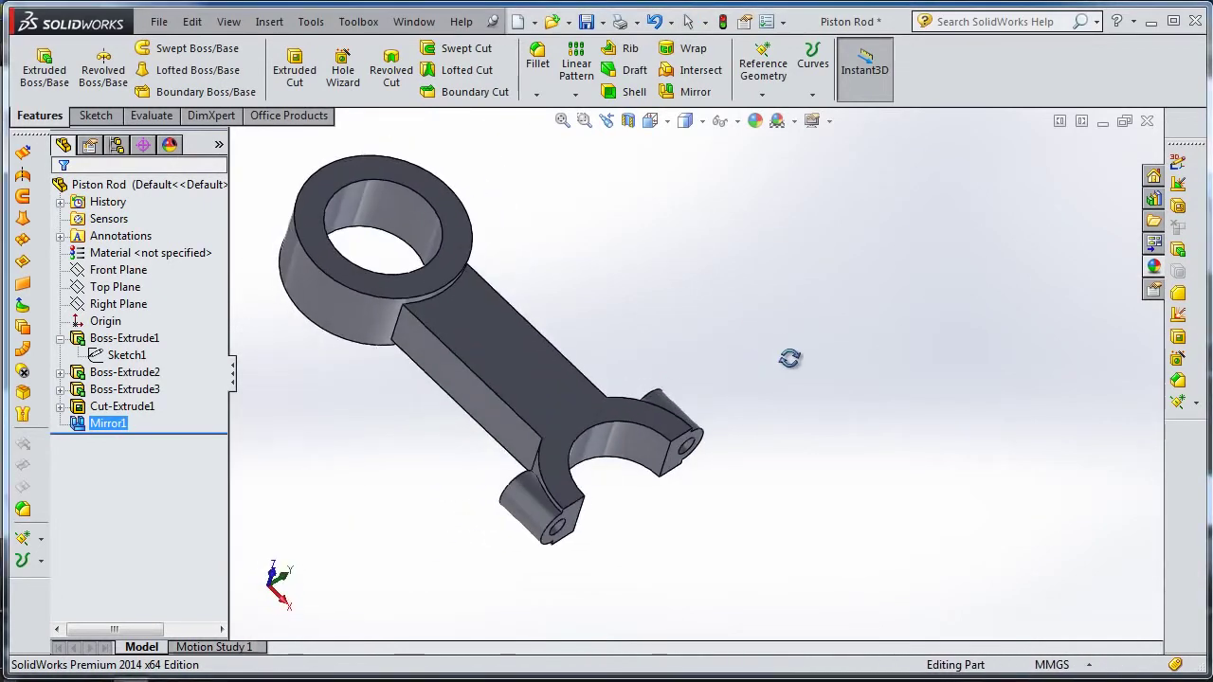
scroll(502, 384, "down", 2)
scroll(474, 387, "up", 5)
Start a face-on sketch on the shank's top face and draw a centre rectangle along it.
left_click(625, 398)
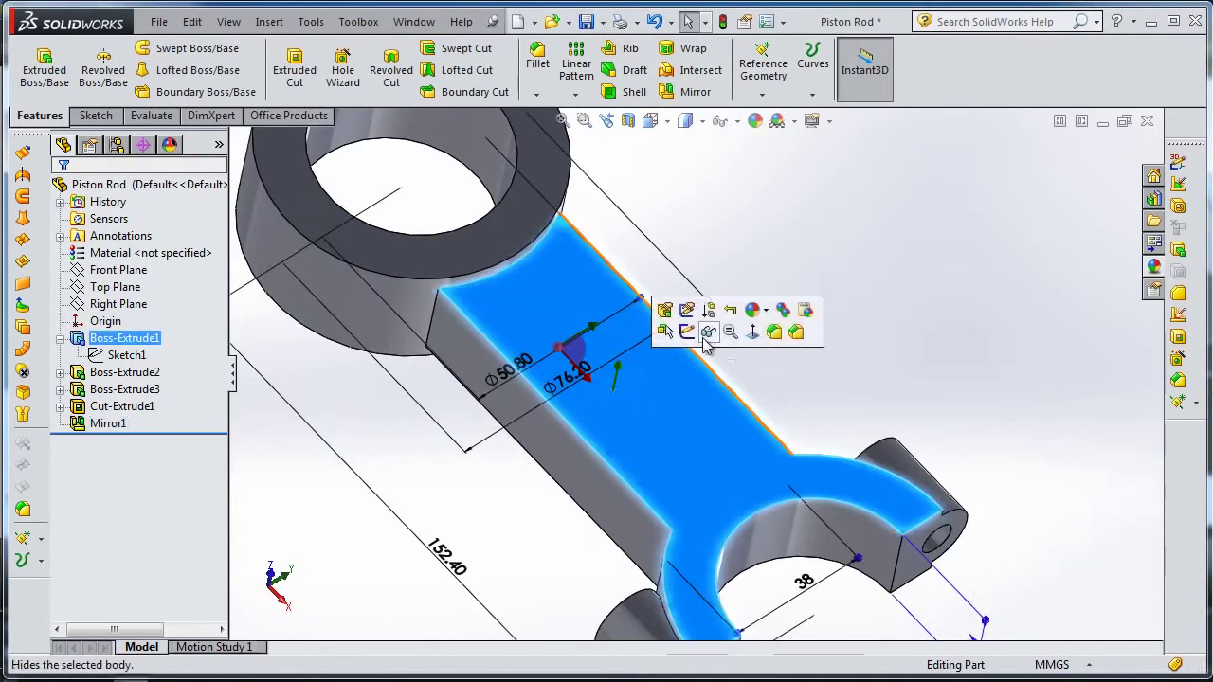
left_click(687, 333)
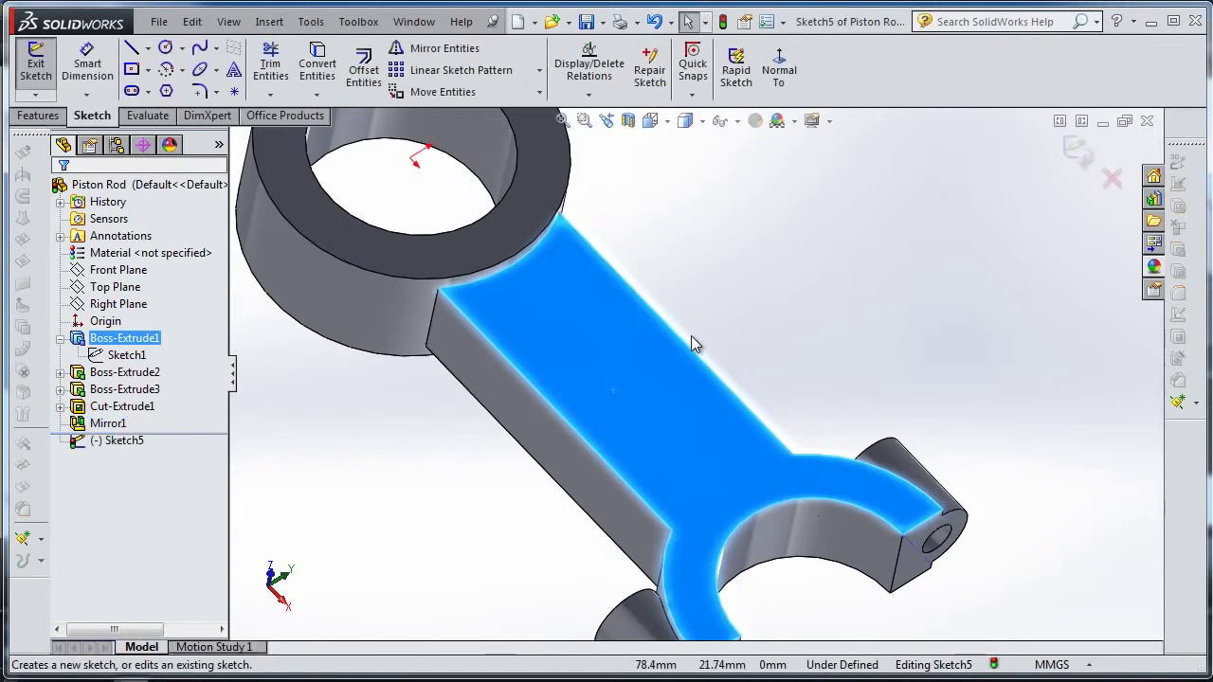
left_click(778, 72)
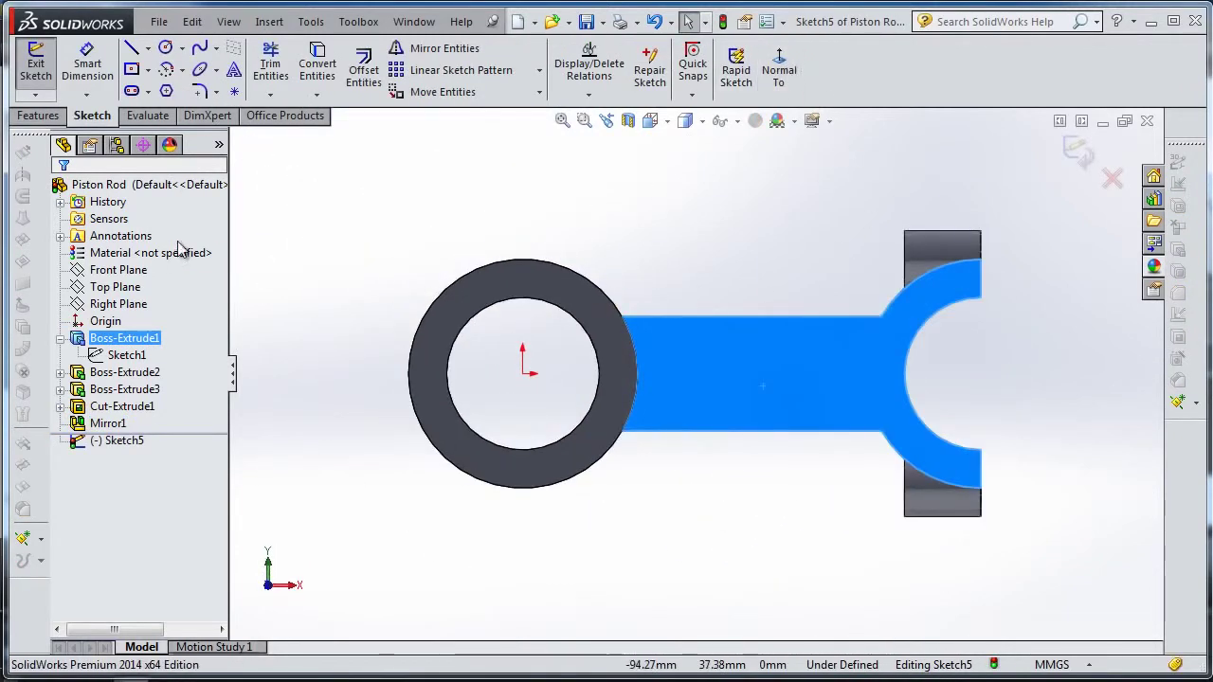
left_click(133, 71)
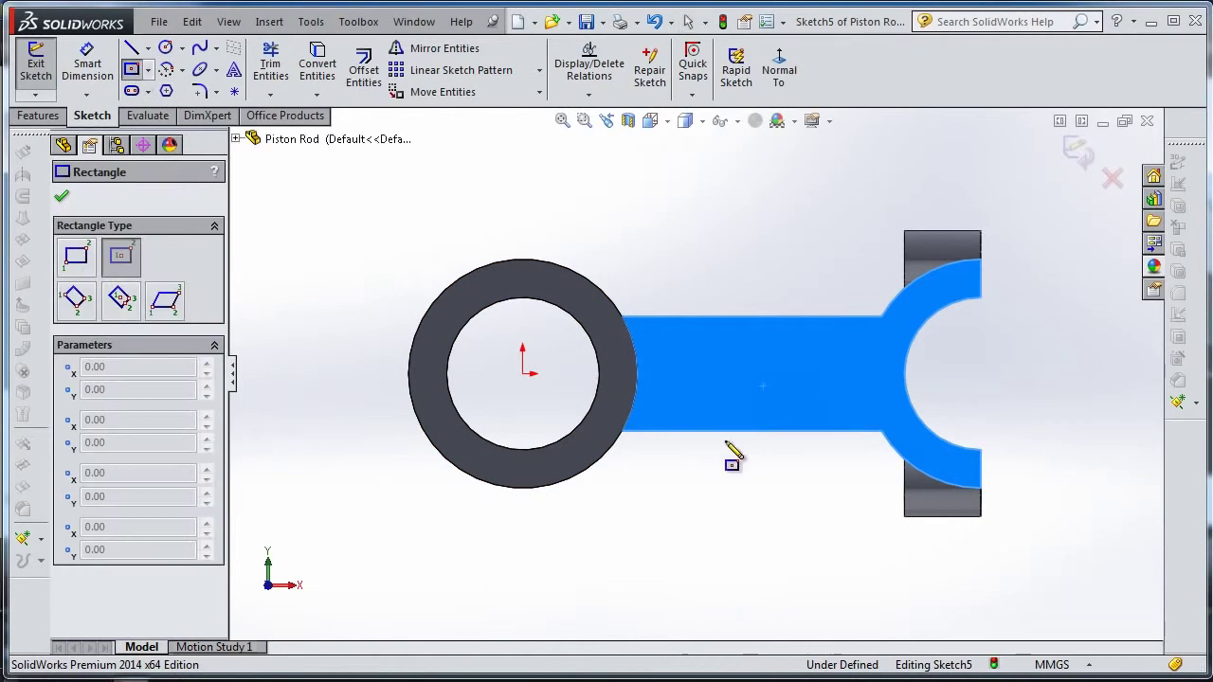
left_click(752, 373)
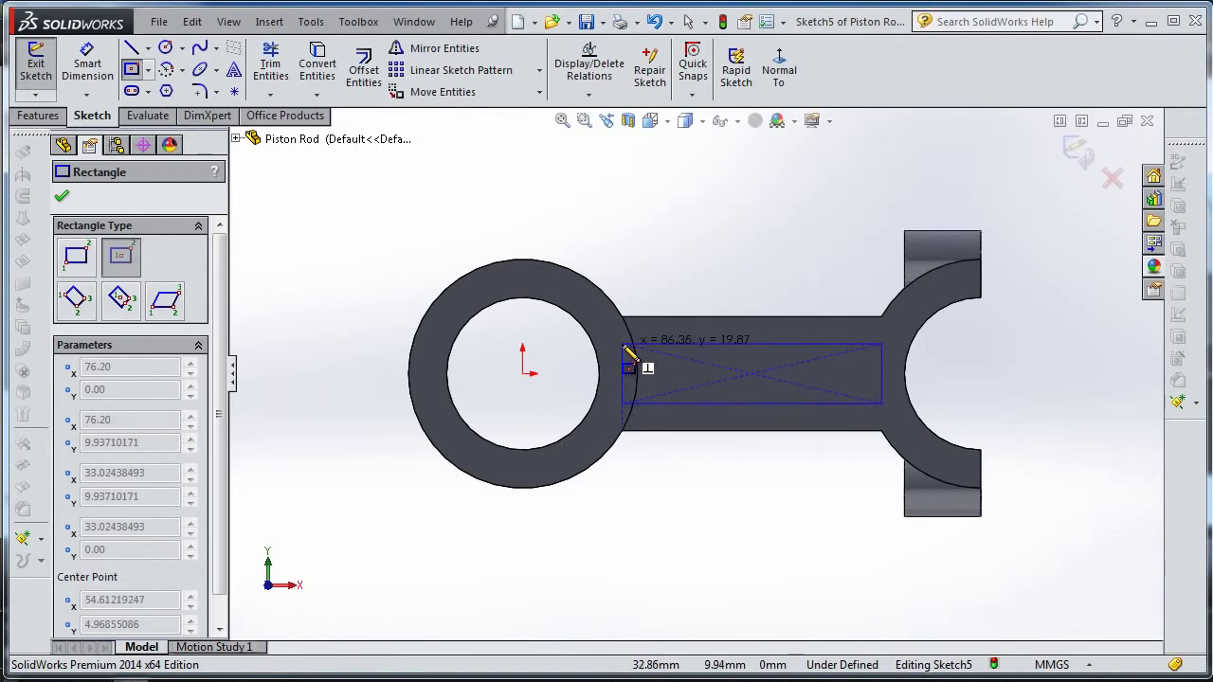
left_click(623, 339)
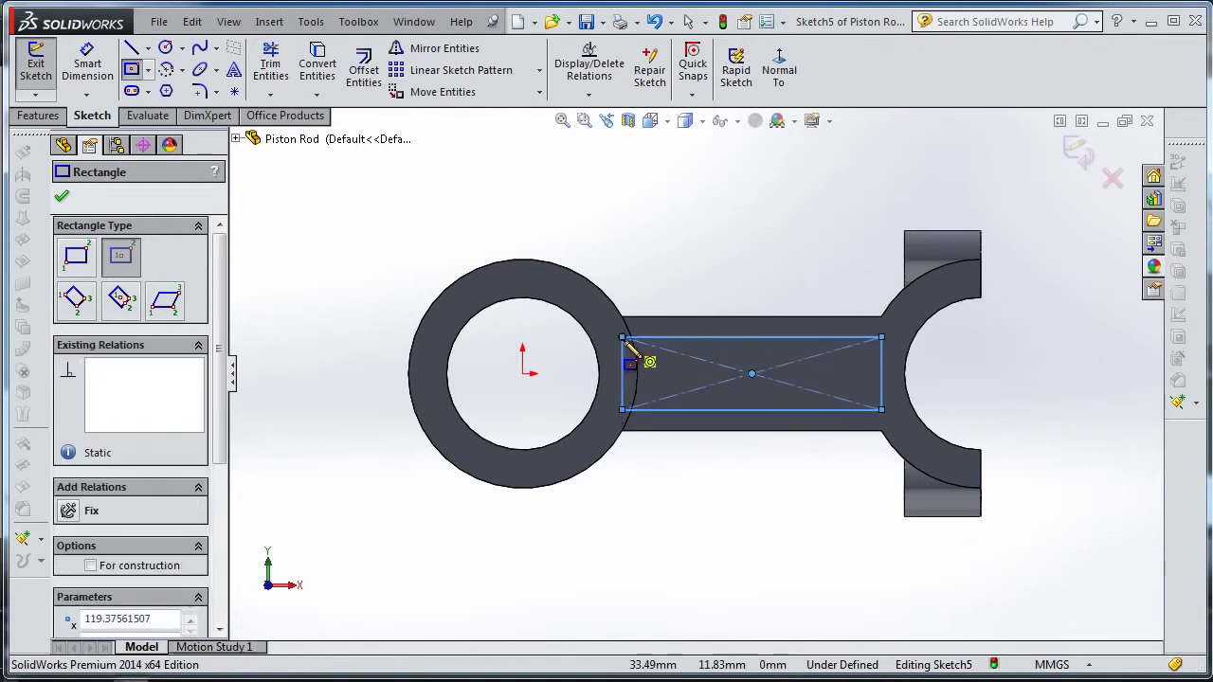
left_click(106, 65)
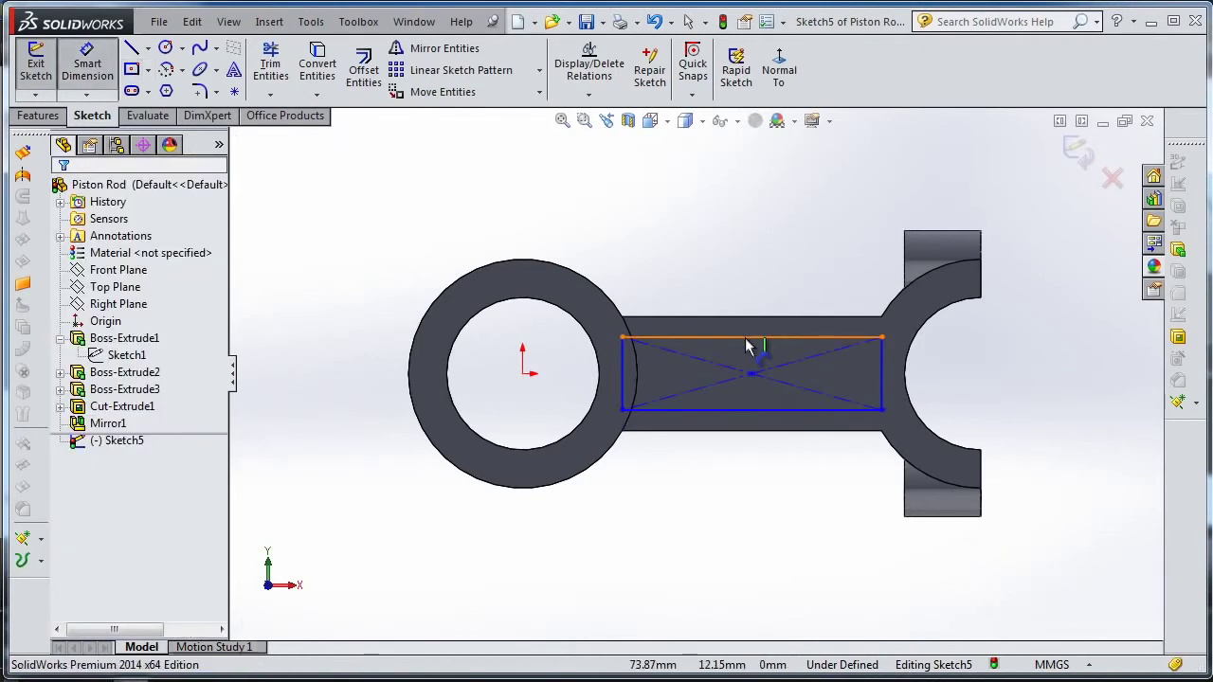
Dimension the rectangle 8 mm below the shank's top edge and 78 mm long.
left_click(747, 341)
left_click(753, 318)
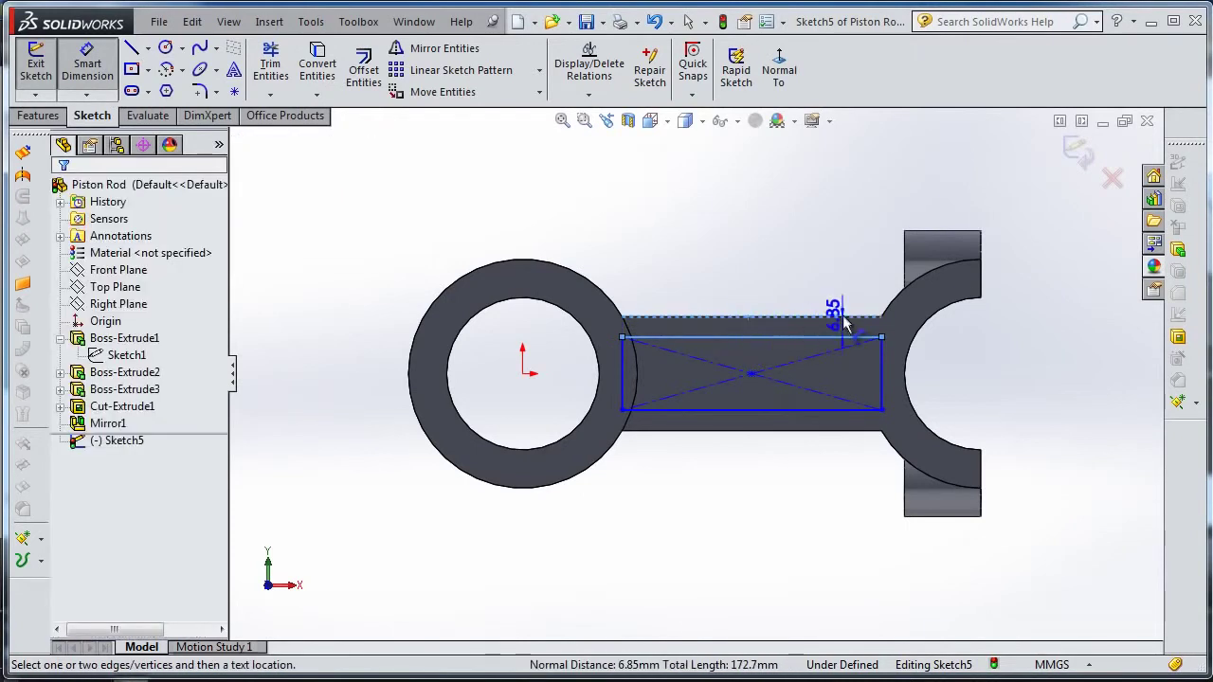
left_click(991, 349)
type("8")
key("Return")
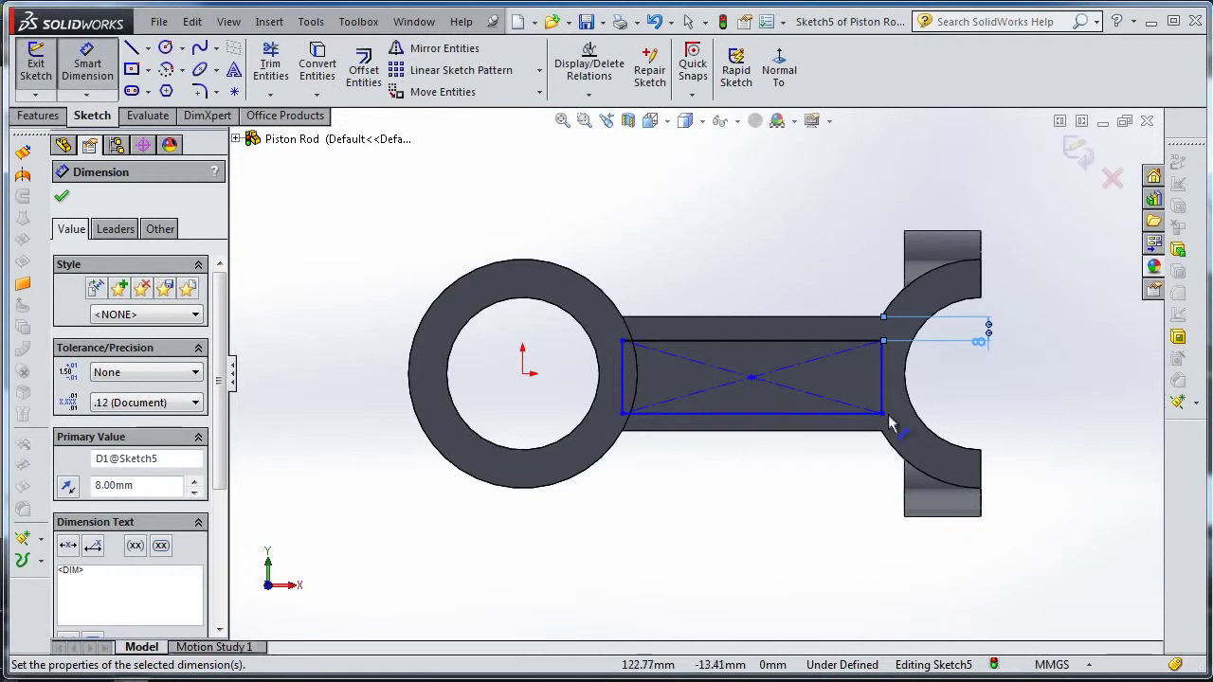
scroll(924, 421, "down", 2)
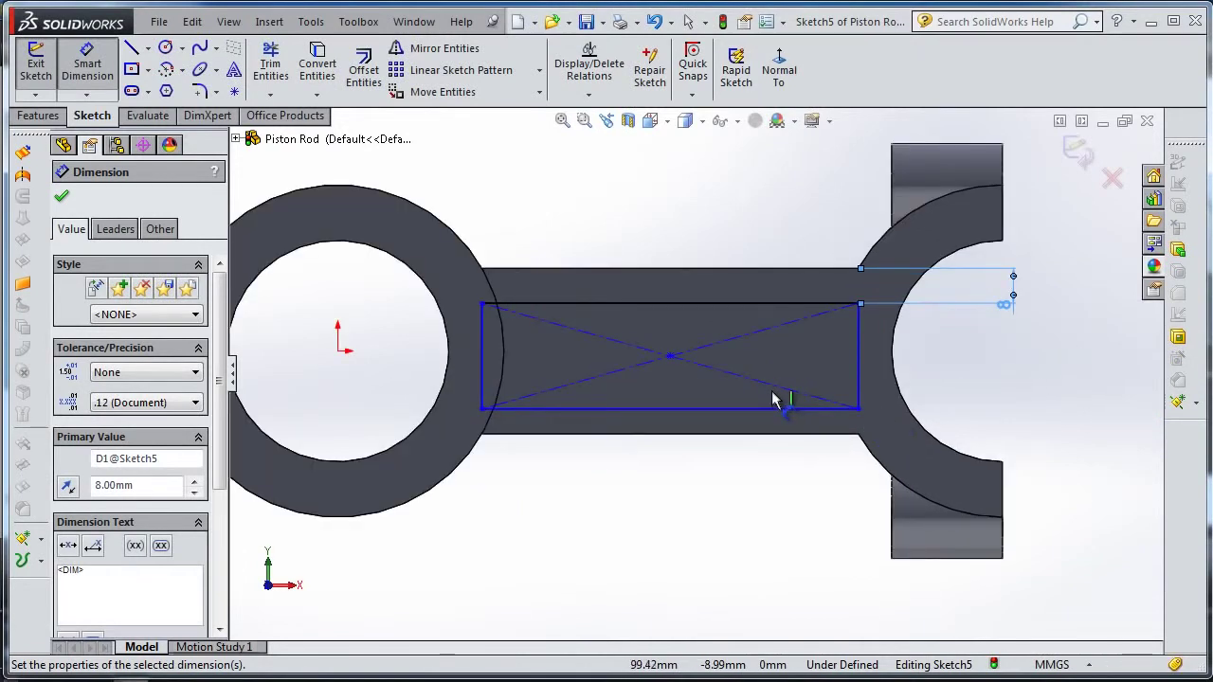
left_click(735, 422)
left_click(692, 519)
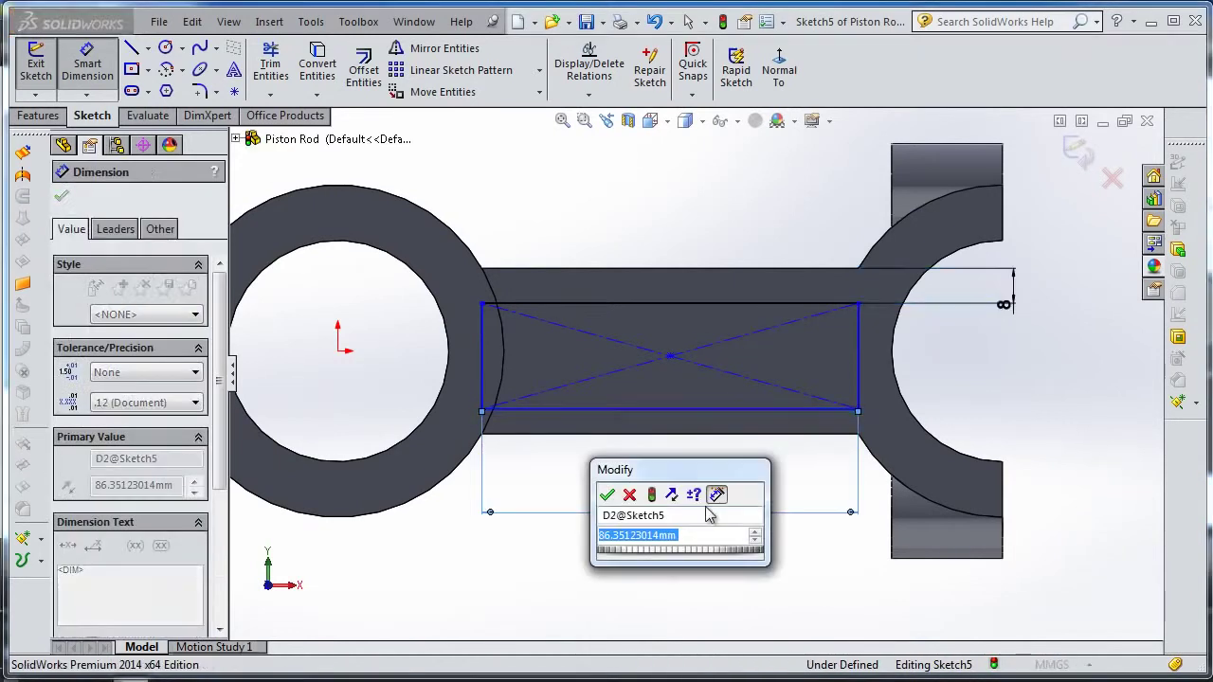
type("78")
key("Return")
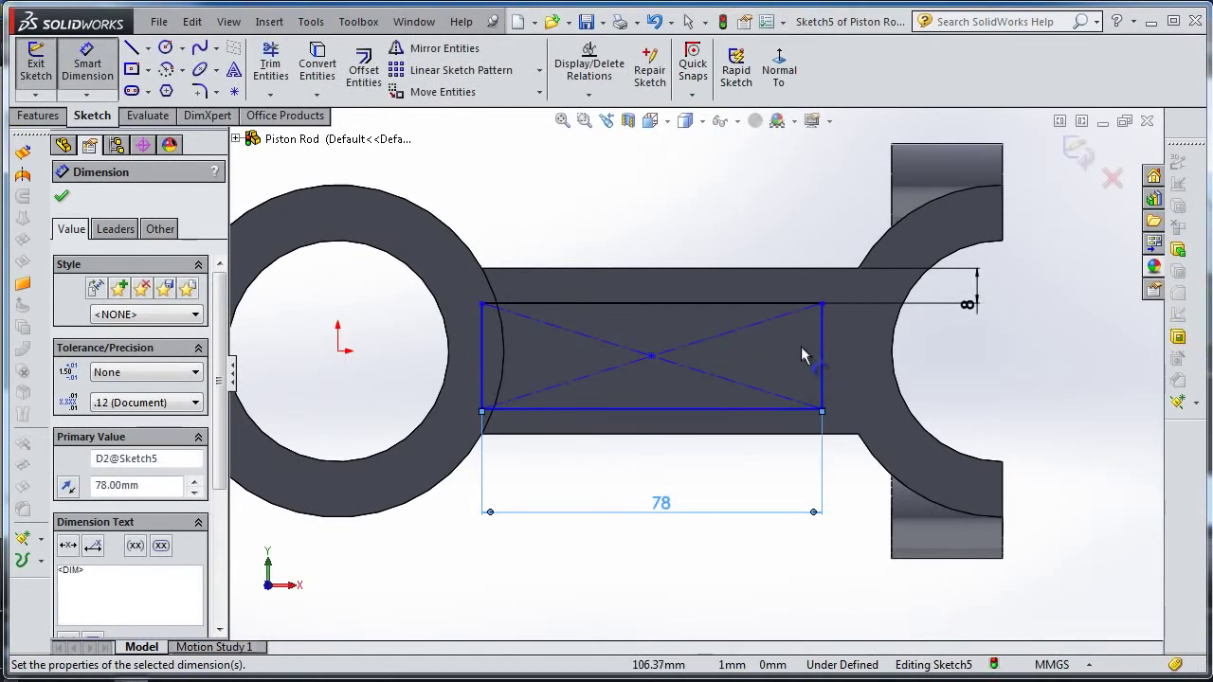
key("Escape")
scroll(559, 313, "down", 2)
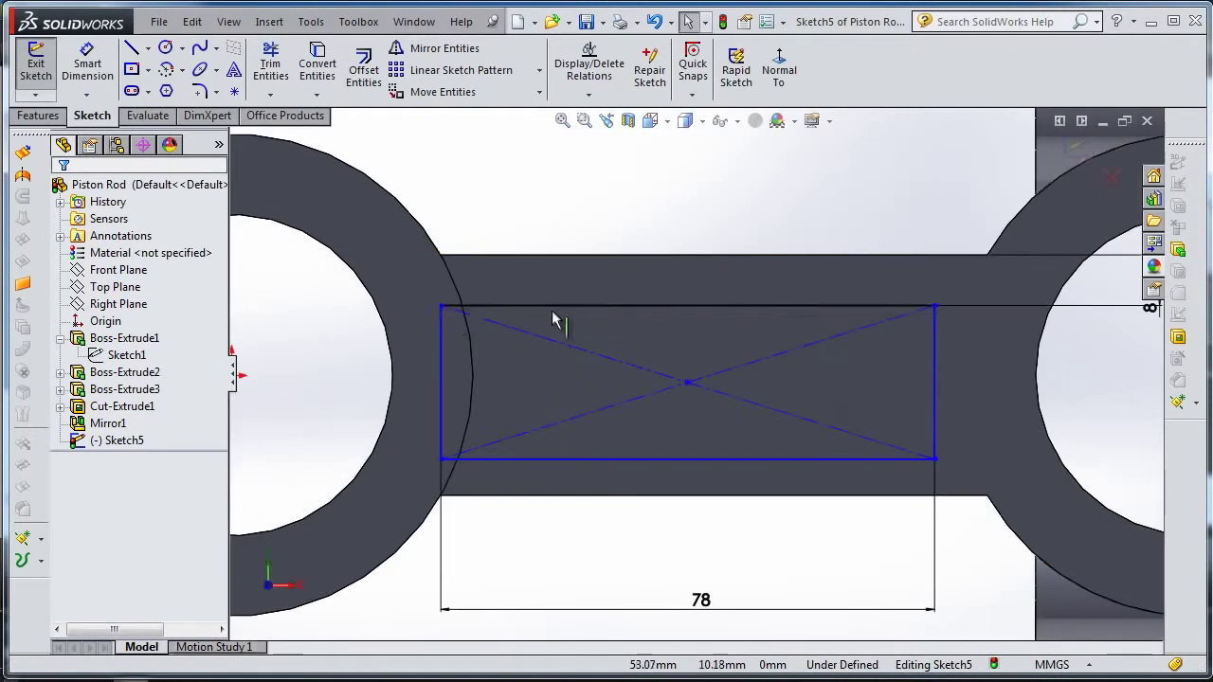
Try a coincident relation between the rectangle corner and ring arc, then undo it and clear the selection.
left_click(441, 308)
left_click(469, 330, "ctrl")
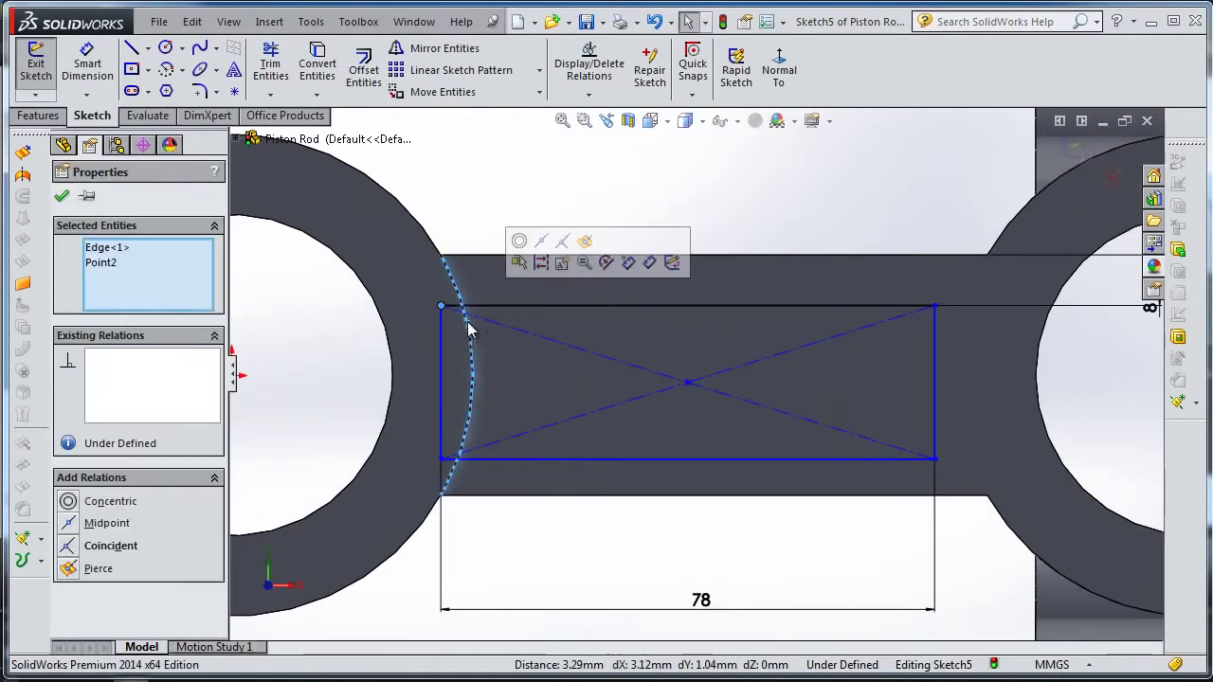
left_click(561, 243)
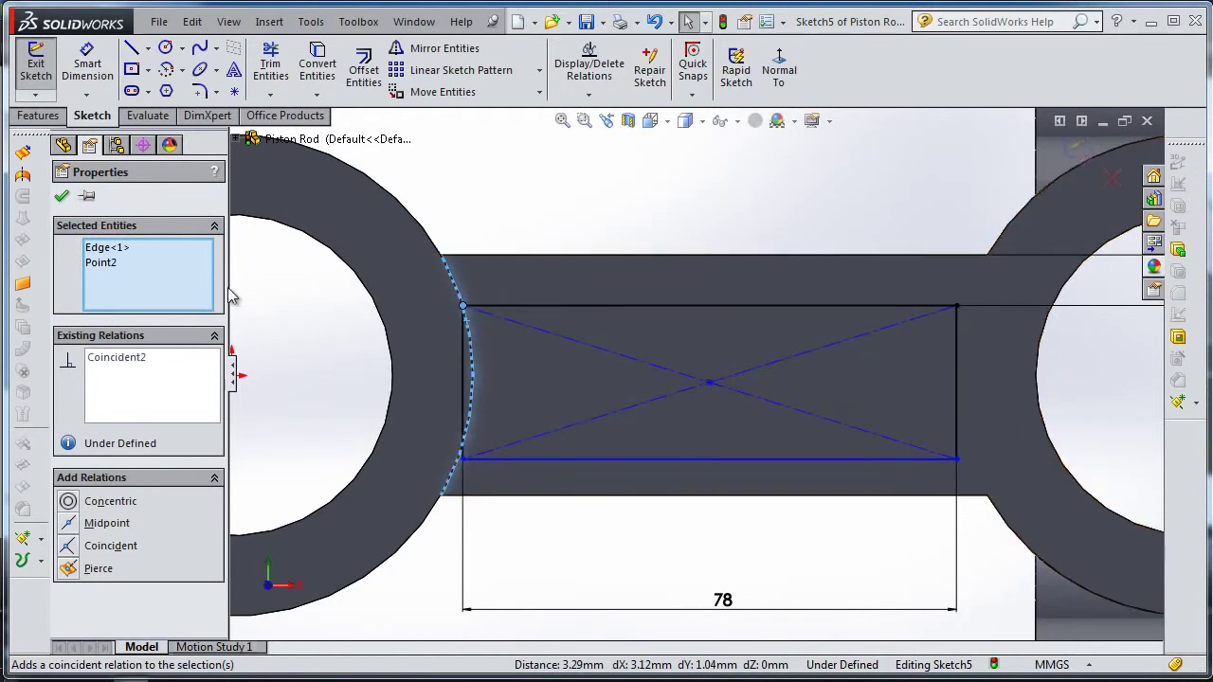
key("Escape")
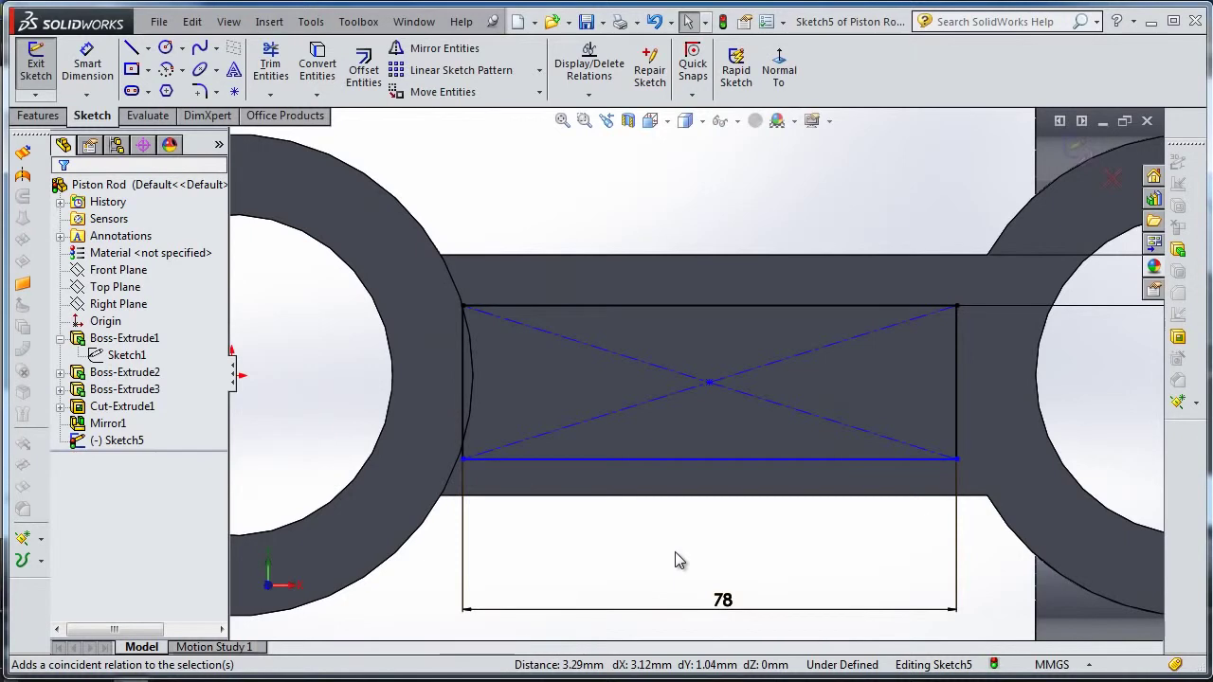
key("ctrl+z")
scroll(695, 536, "down", 2)
scroll(680, 409, "up", 3)
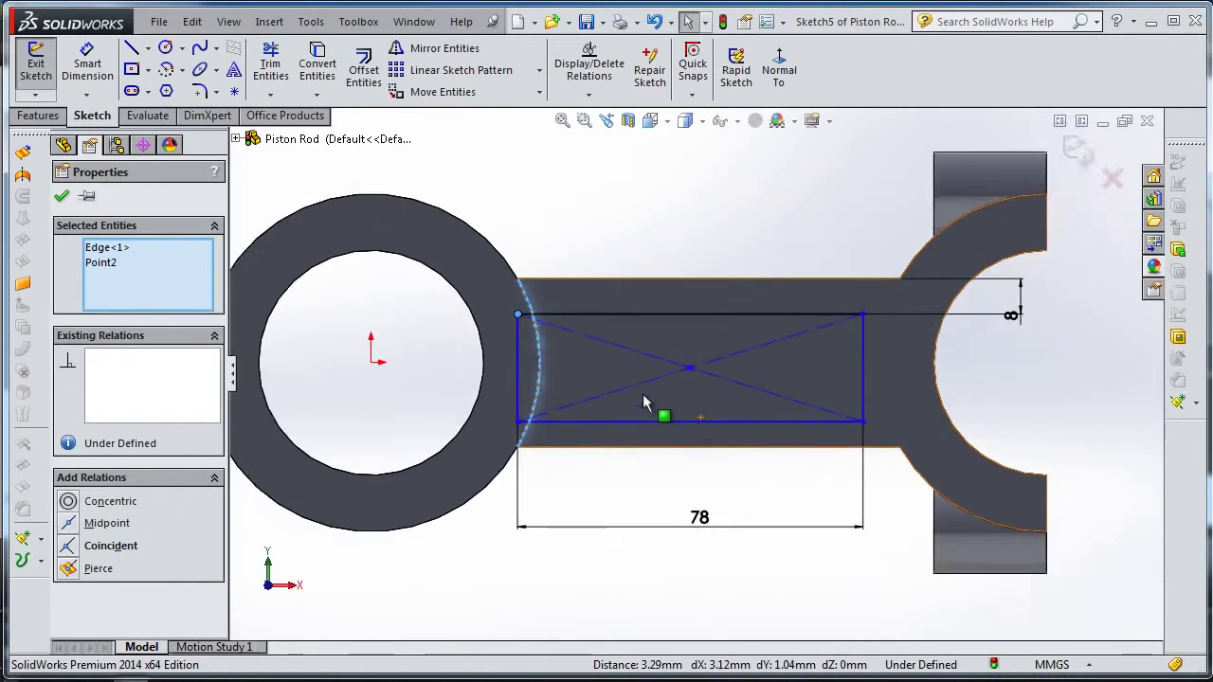
scroll(682, 408, "down", 1)
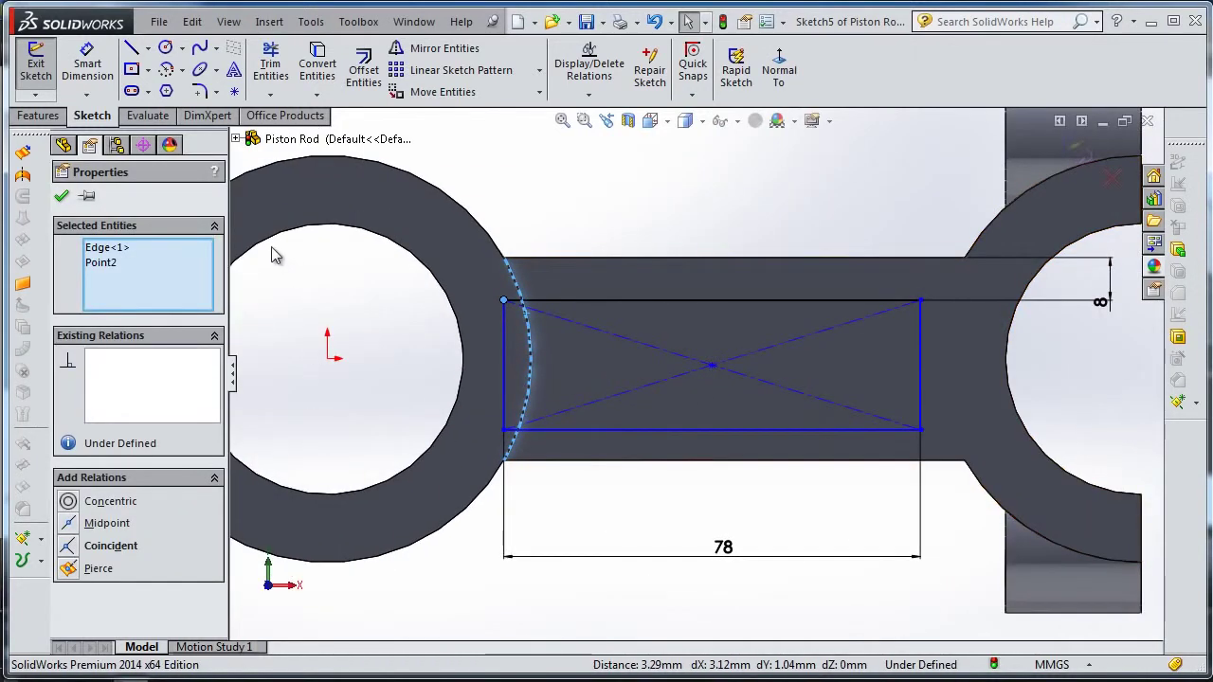
right_click(177, 273)
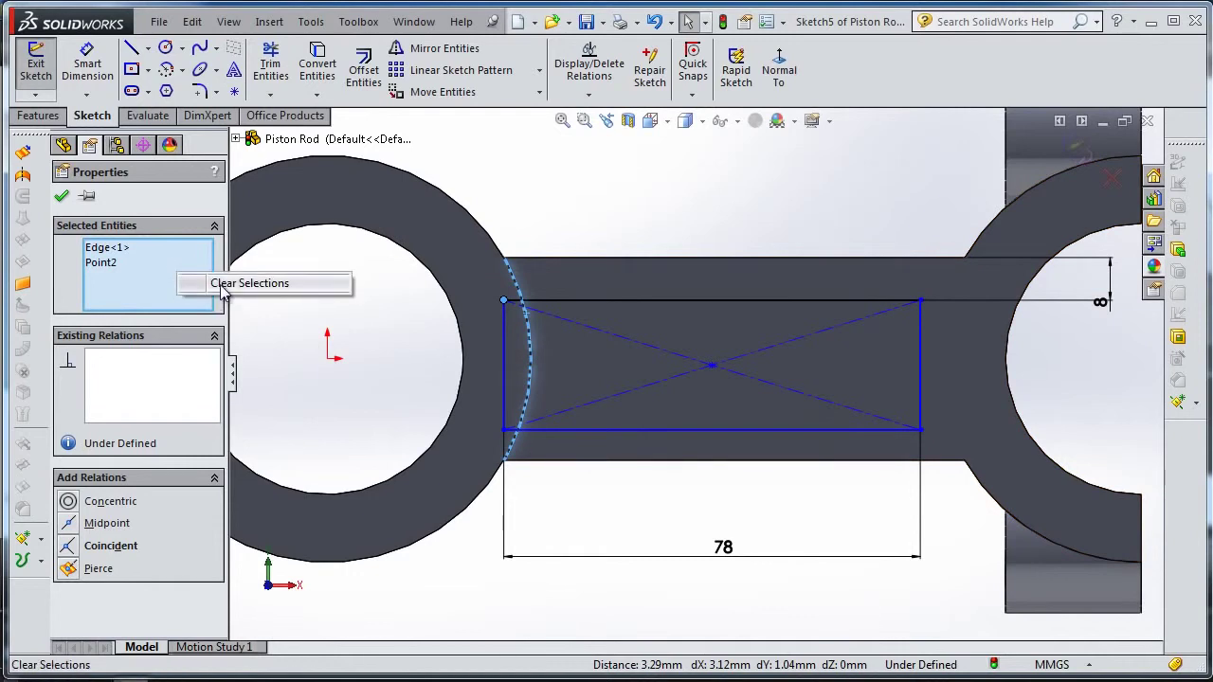
left_click(223, 282)
Align the rectangle's centre point horizontally with the origin and delete the bottom line's Horizontal relation.
left_click(712, 367)
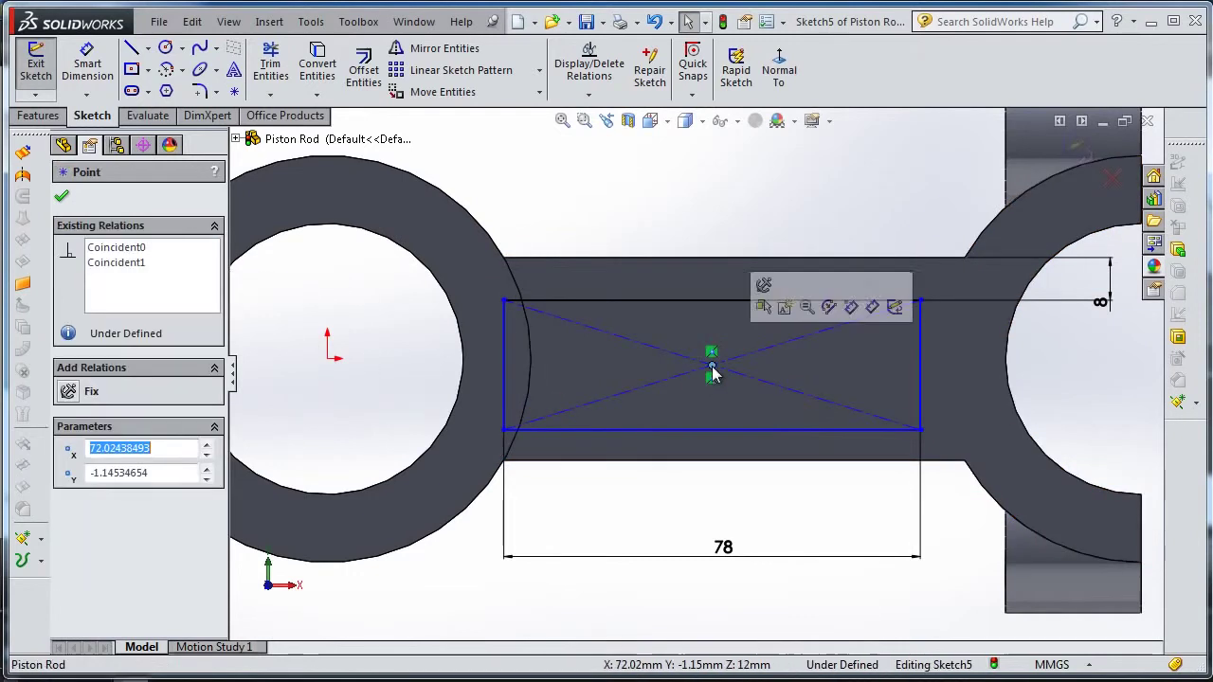
left_click(328, 359, "ctrl")
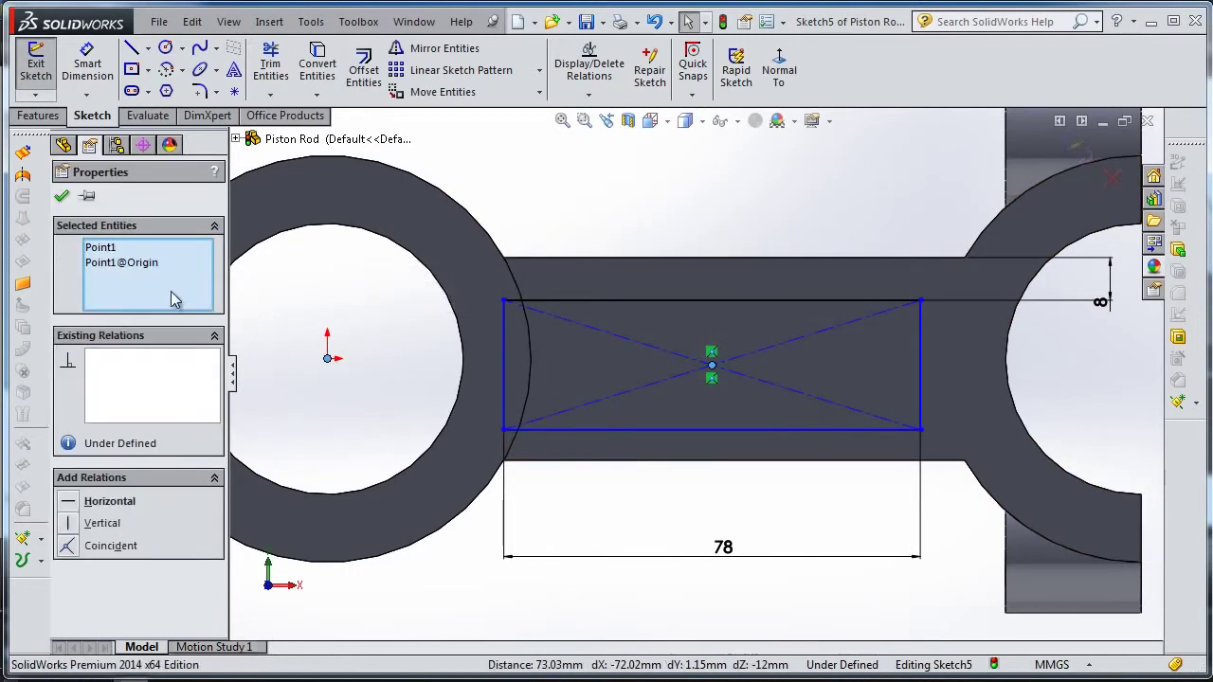
left_click(109, 501)
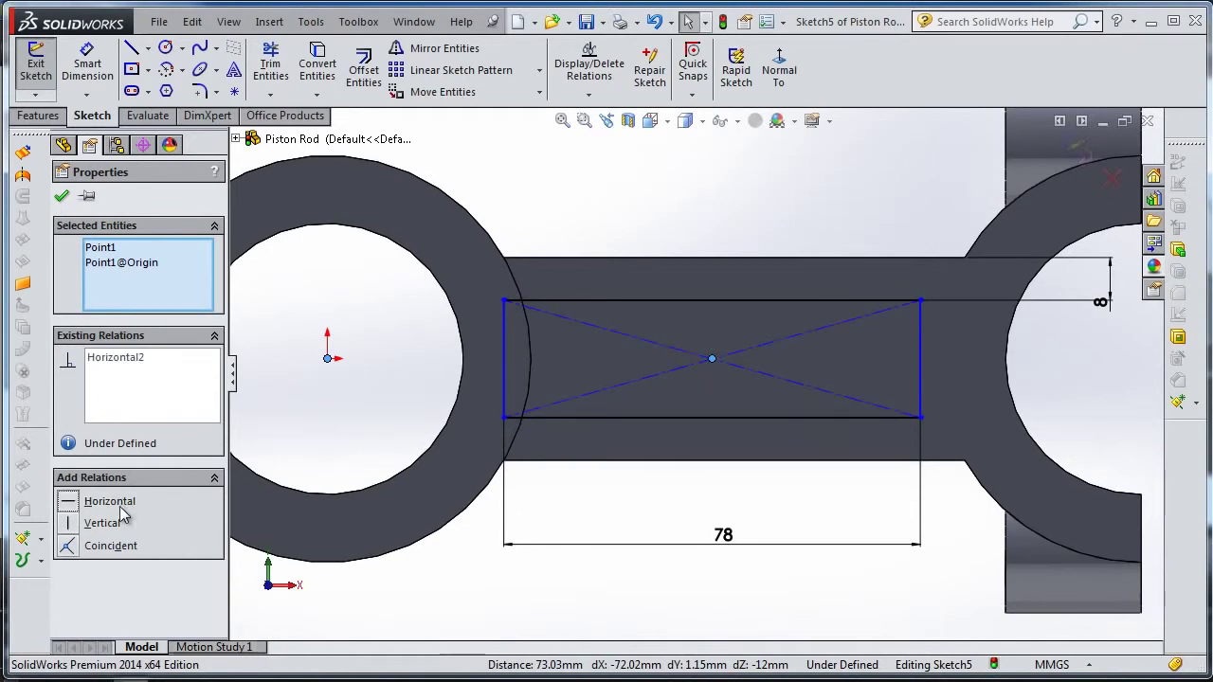
left_click(810, 418)
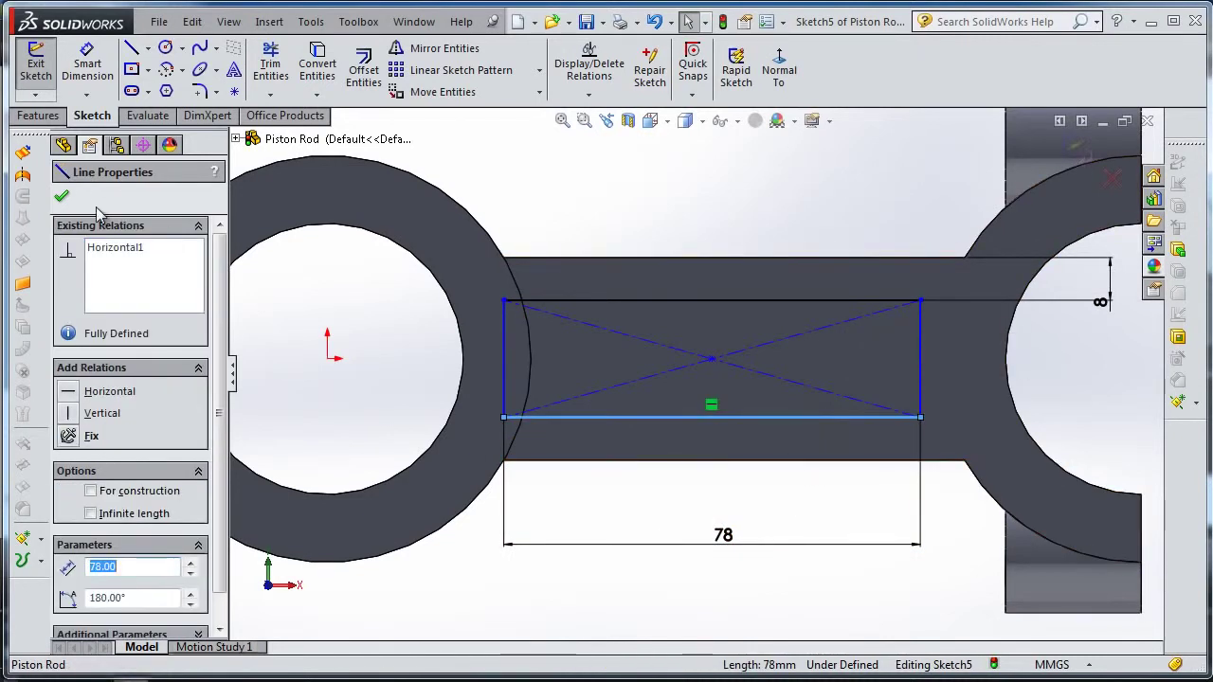
right_click(150, 264)
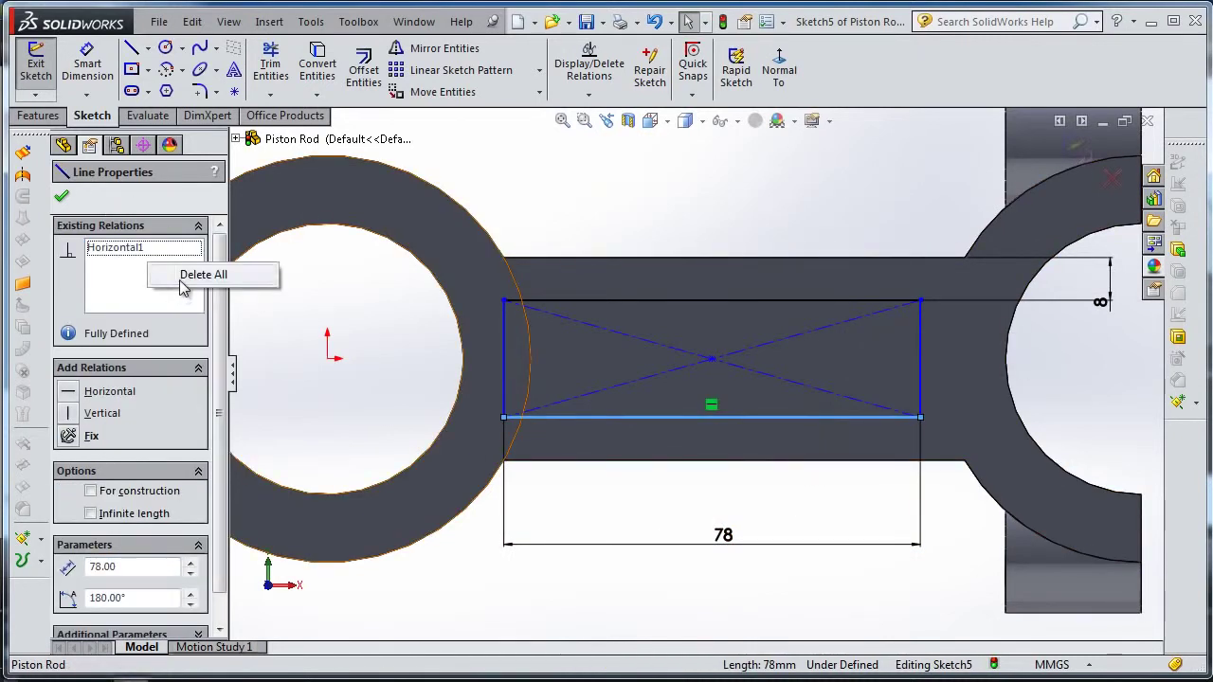
left_click(203, 275)
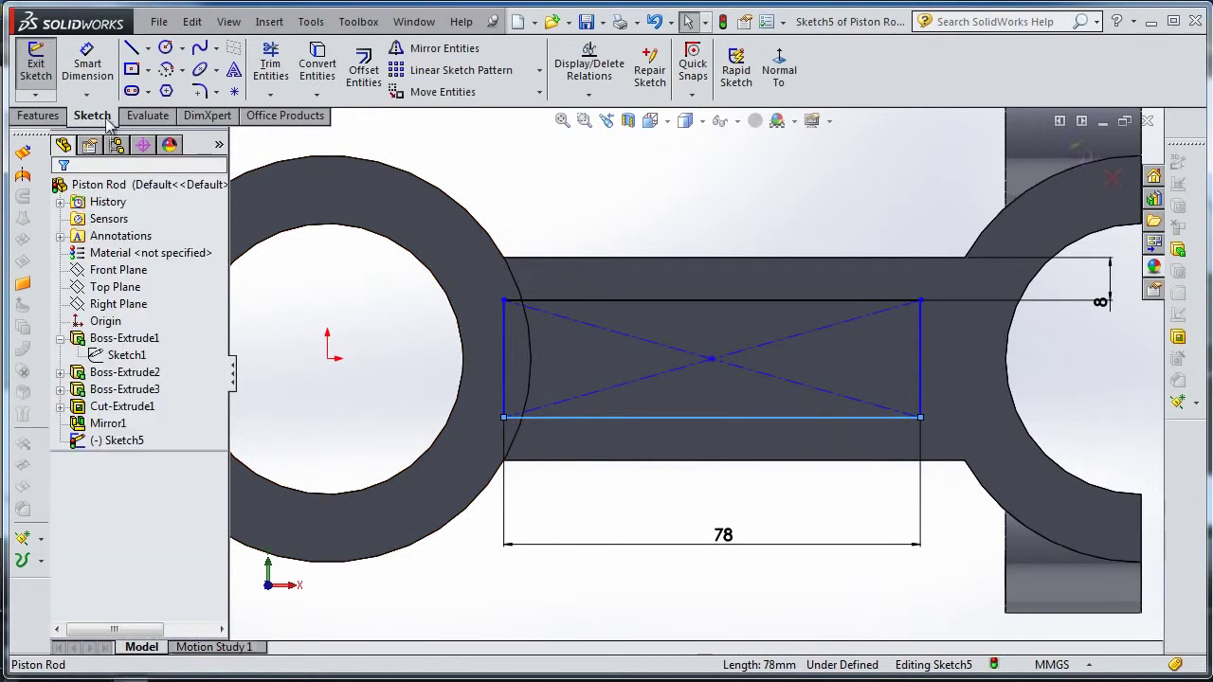
Try an 8 mm dimension from the bottom line to the shank's bottom edge, declining it as over-defining.
left_click(88, 66)
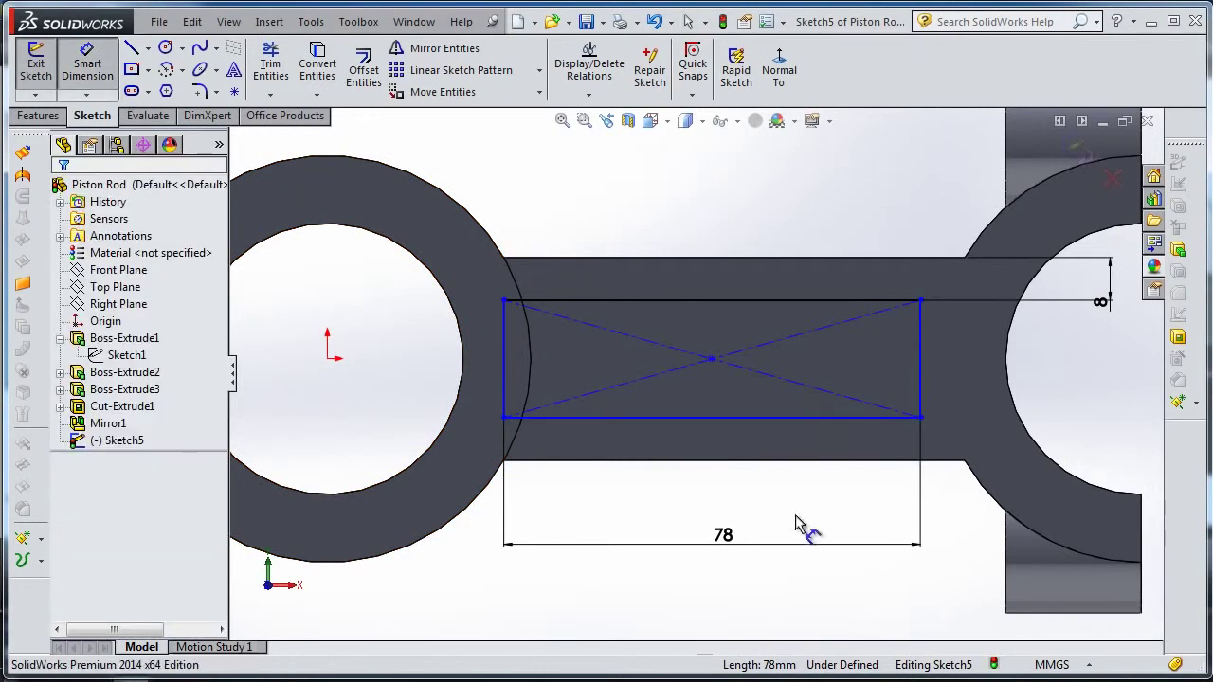
left_click(802, 418)
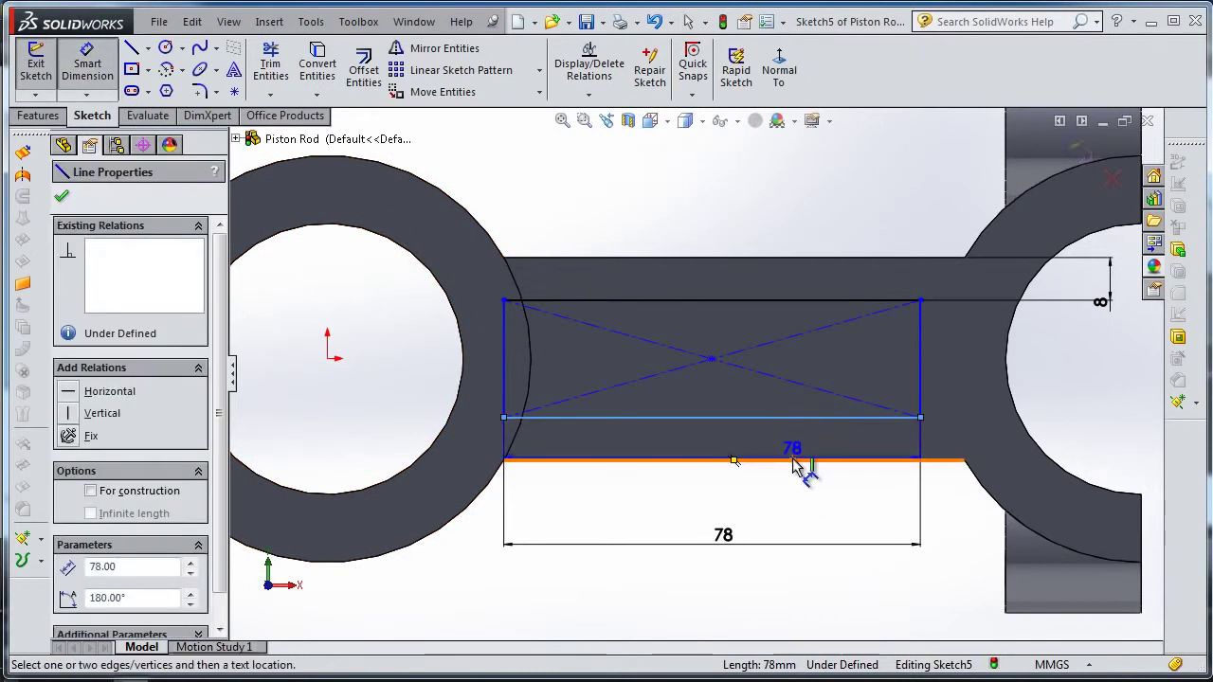
left_click(794, 461)
left_click(801, 500)
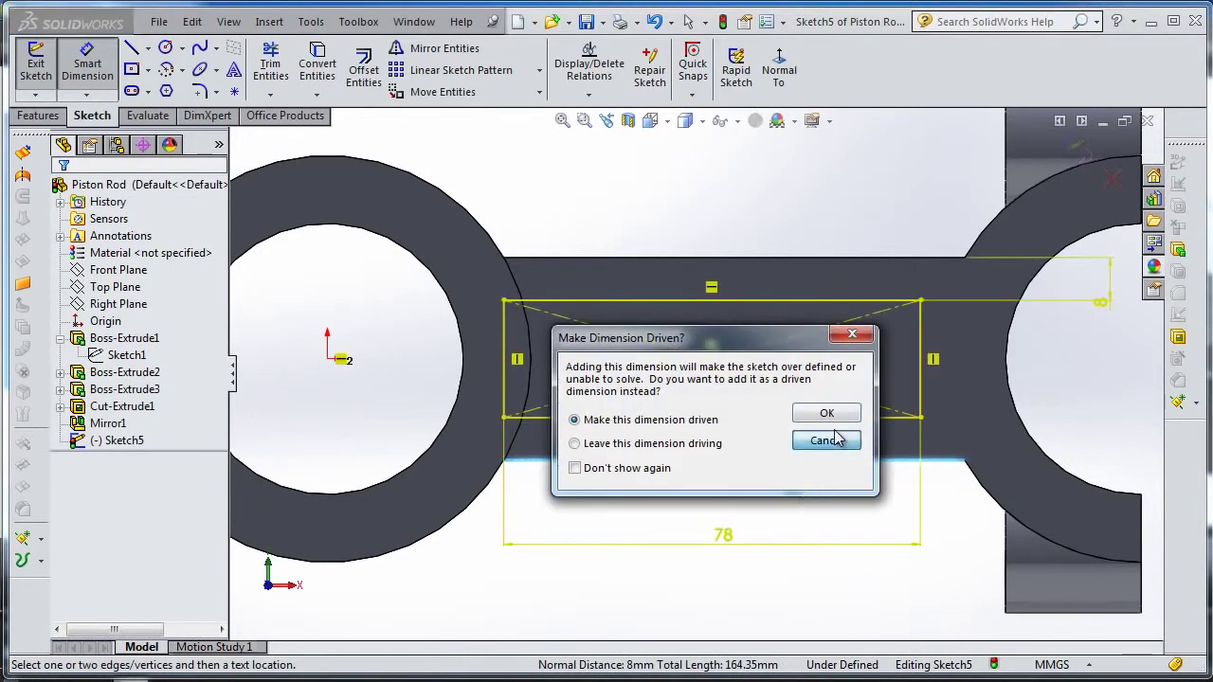
left_click(837, 440)
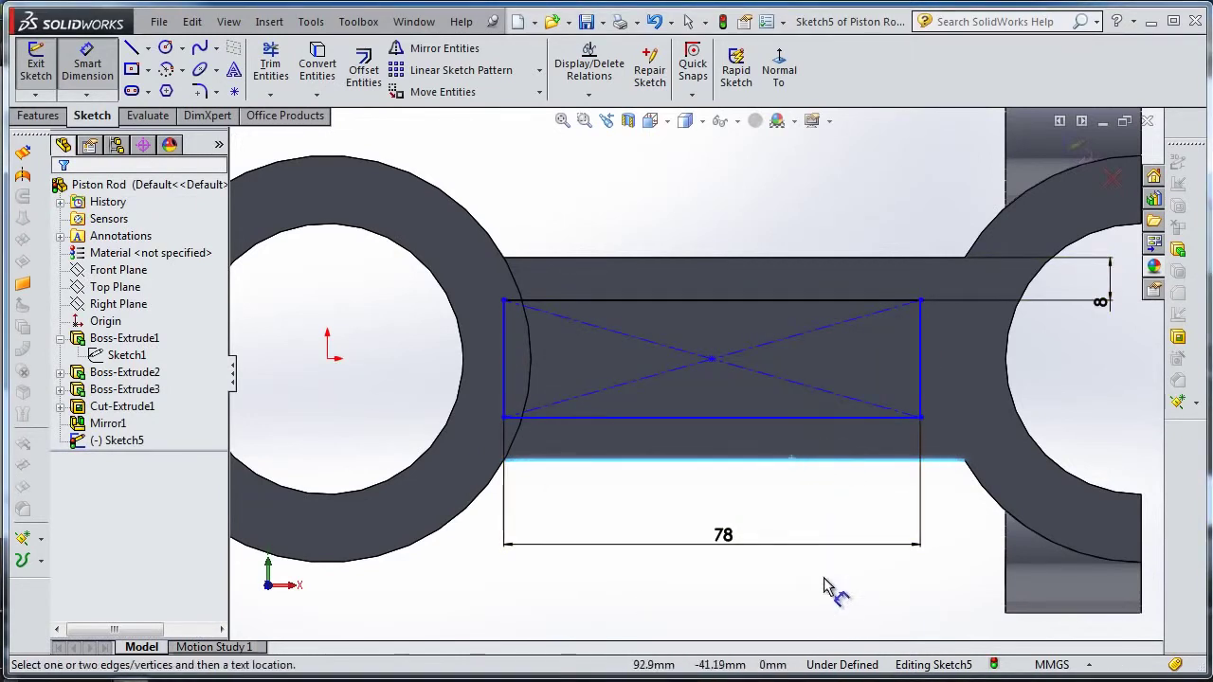
middle_click_drag(827, 500, 817, 497)
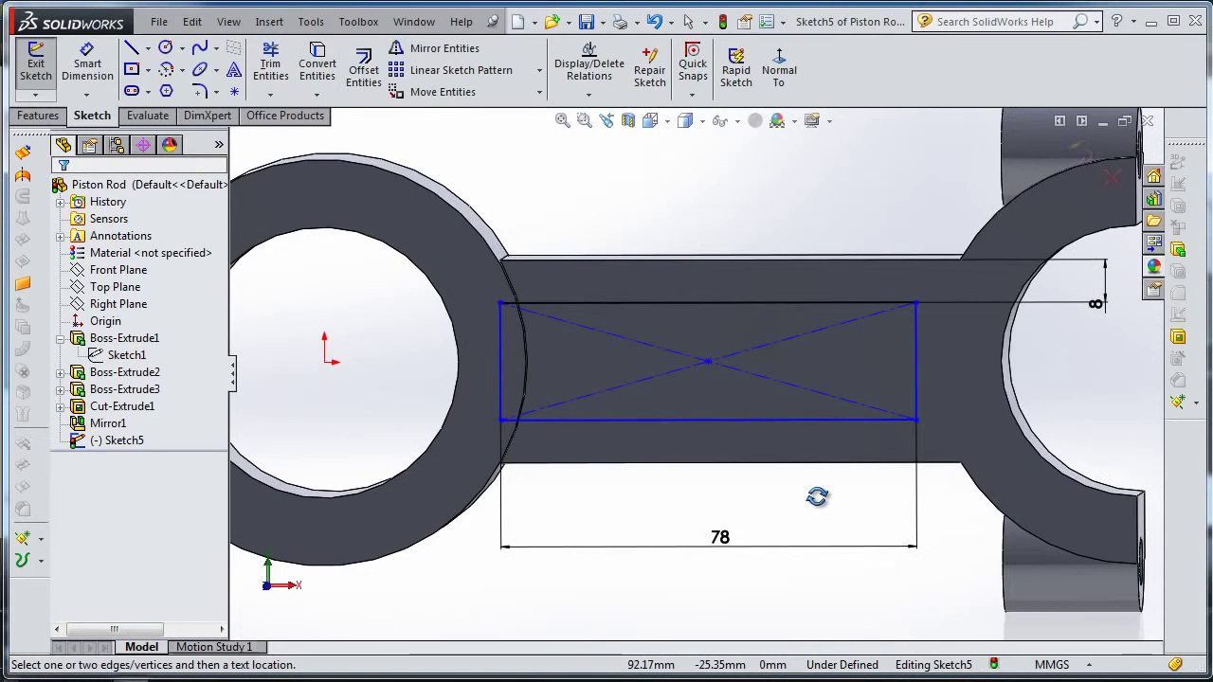
scroll(742, 411, "up", 2)
scroll(742, 407, "down", 2)
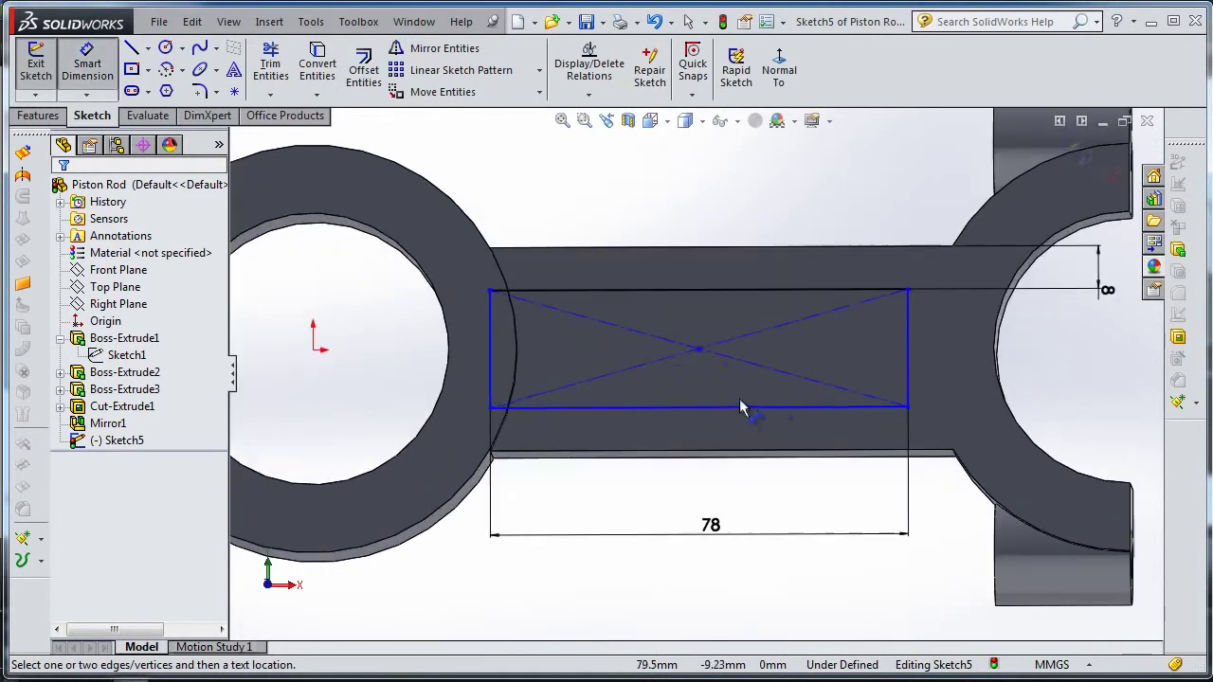
Make the rectangle's top-left corner coincident with the left ring's outer arc.
left_click(490, 293)
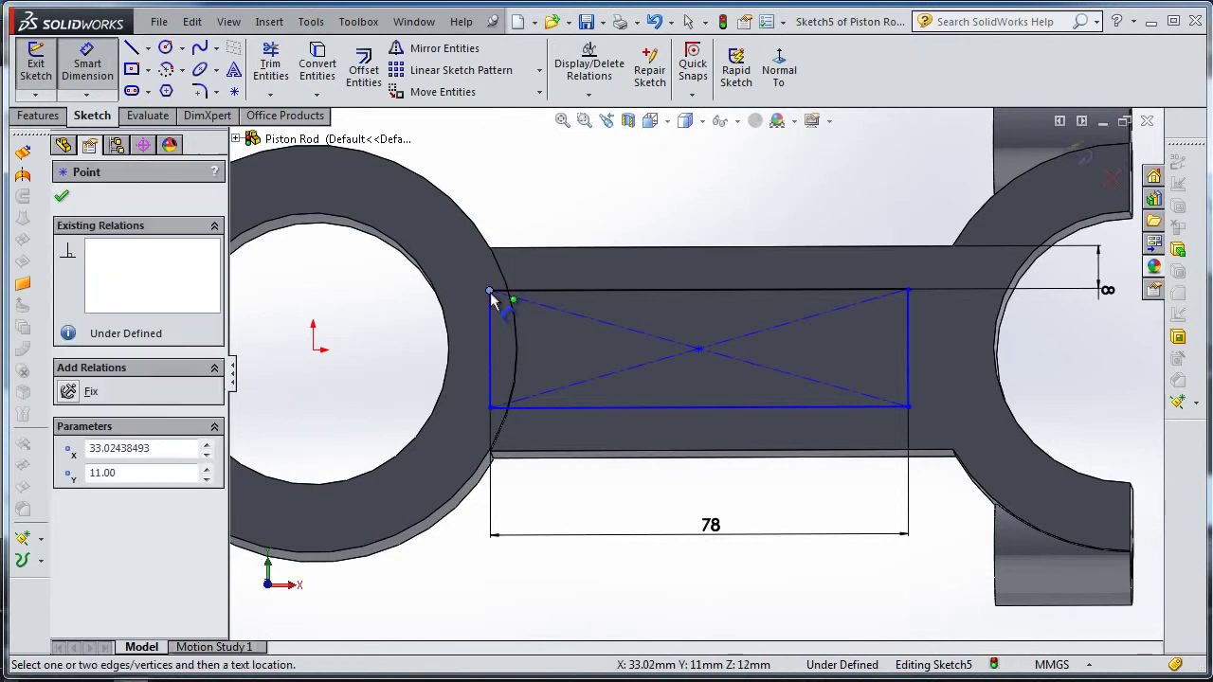
left_click(517, 321)
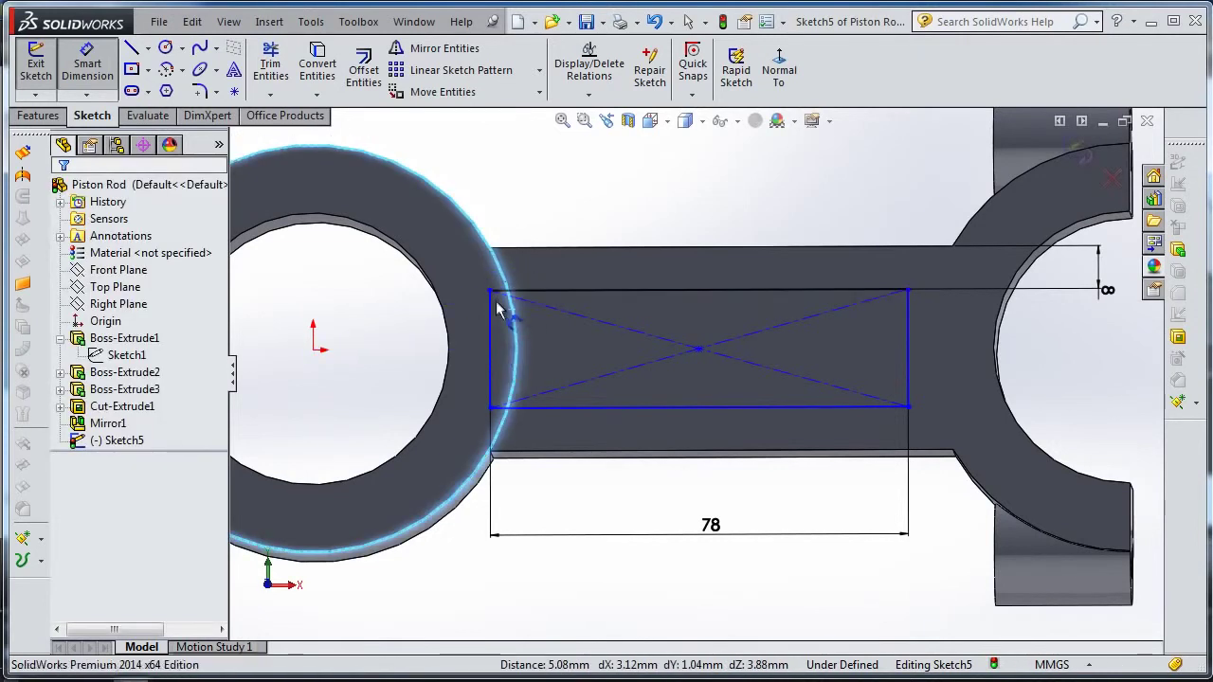
key("Escape")
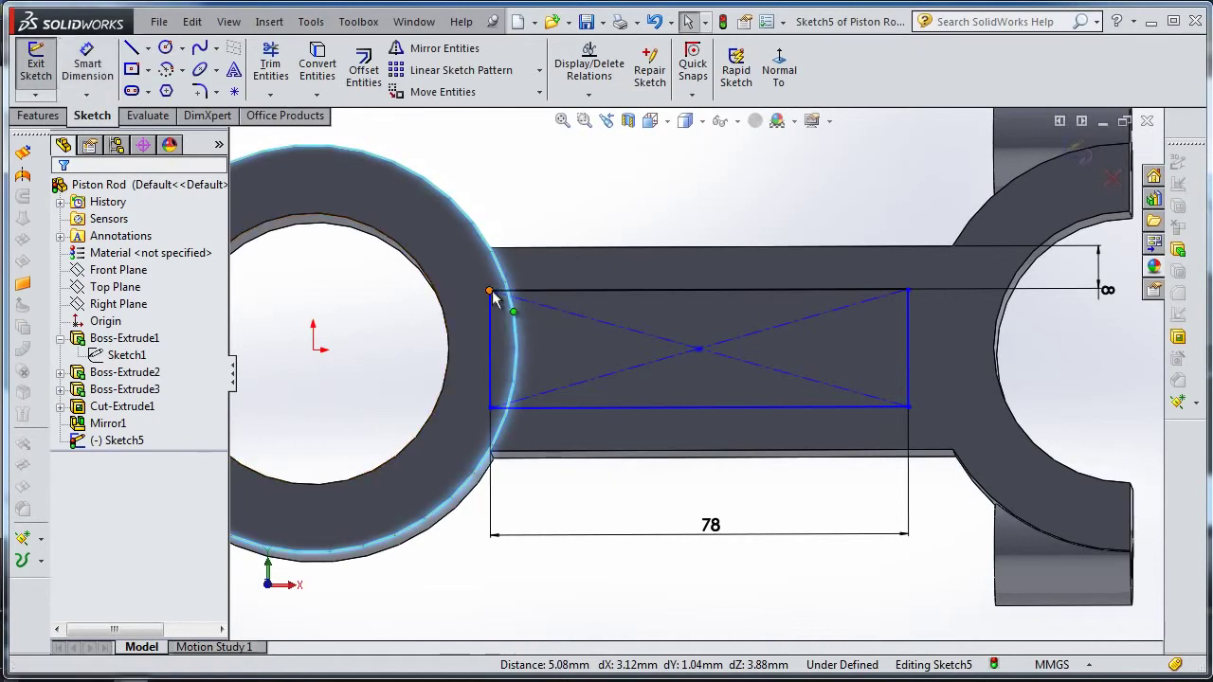
left_click(490, 291)
left_click(514, 323, "ctrl")
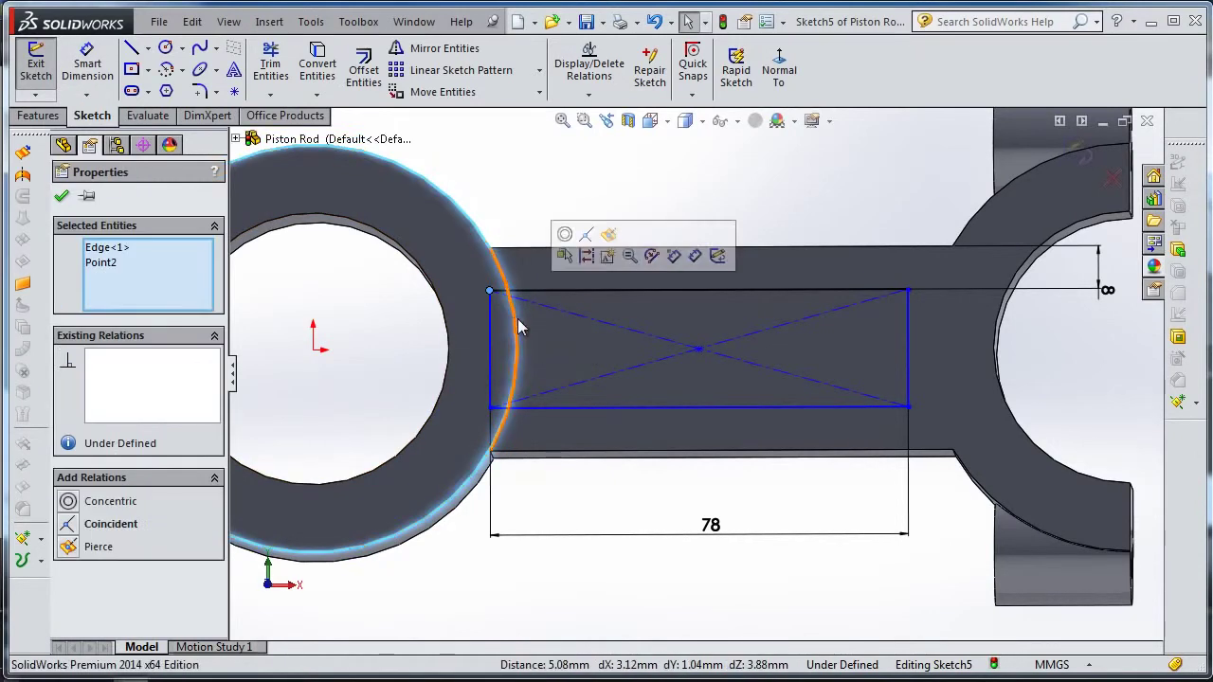
left_click(585, 237)
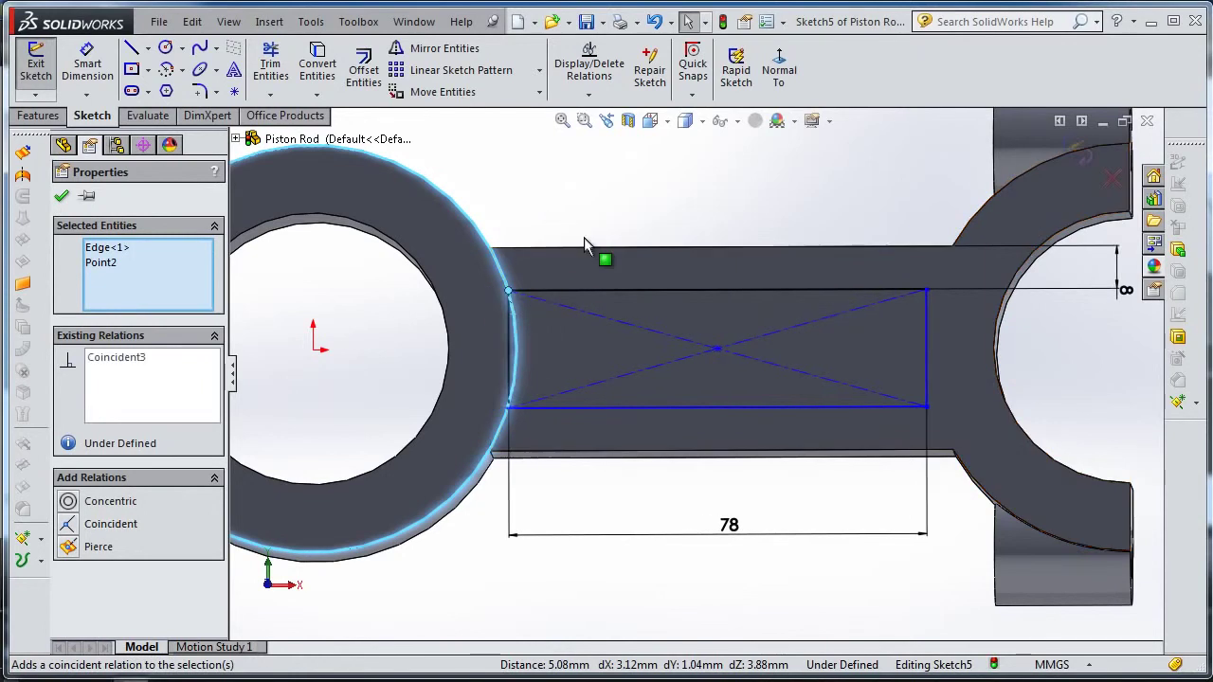
left_click(64, 203)
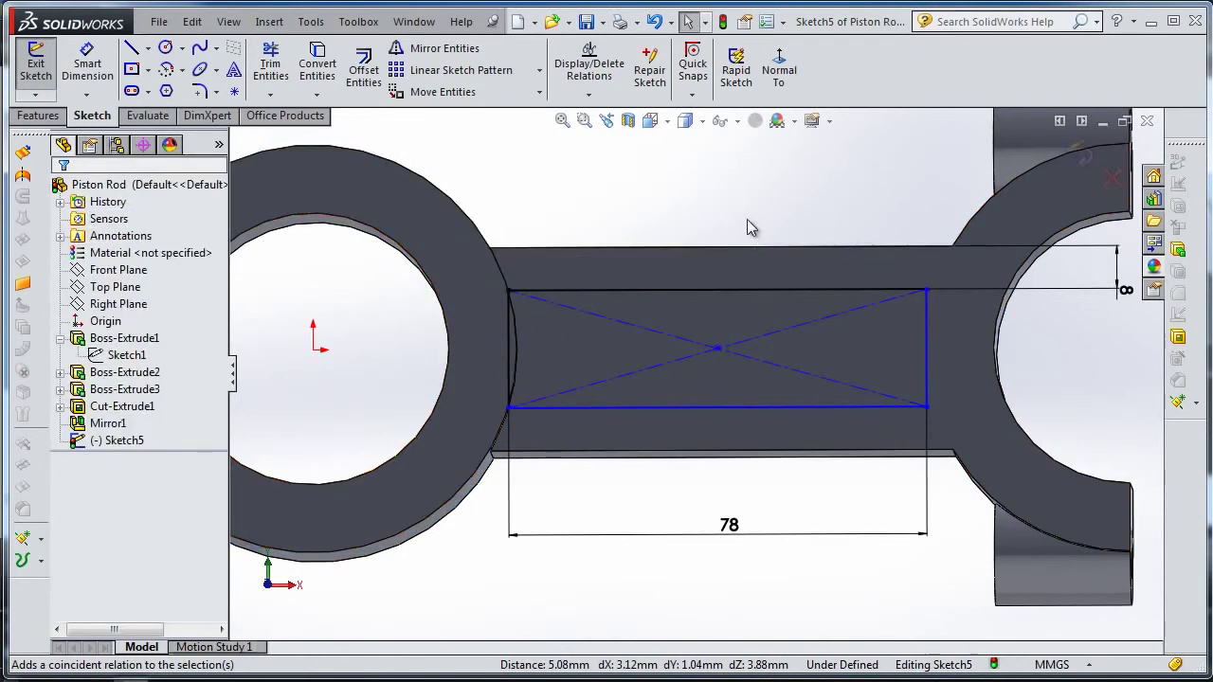
Inspect the sketch from different angles, briefly selecting the rectangle's centre point.
scroll(744, 227, "up", 2)
middle_click_drag(731, 179, 729, 195)
scroll(729, 200, "down", 1)
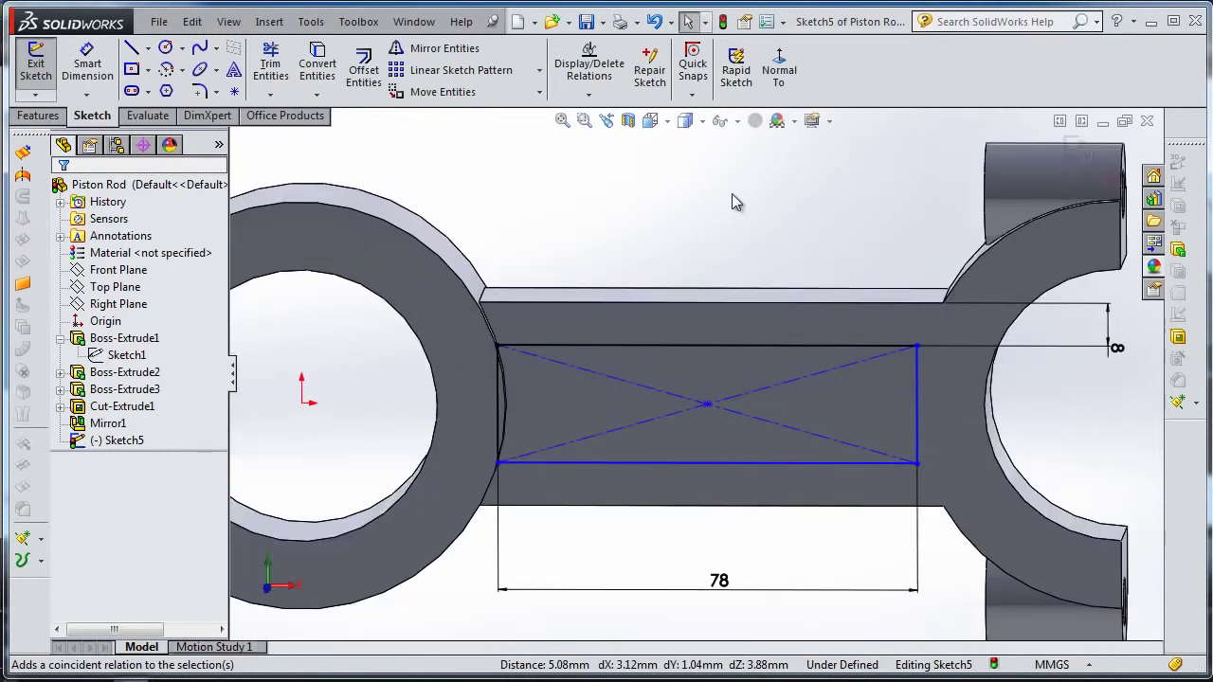
scroll(737, 196, "down", 2)
scroll(739, 199, "up", 2)
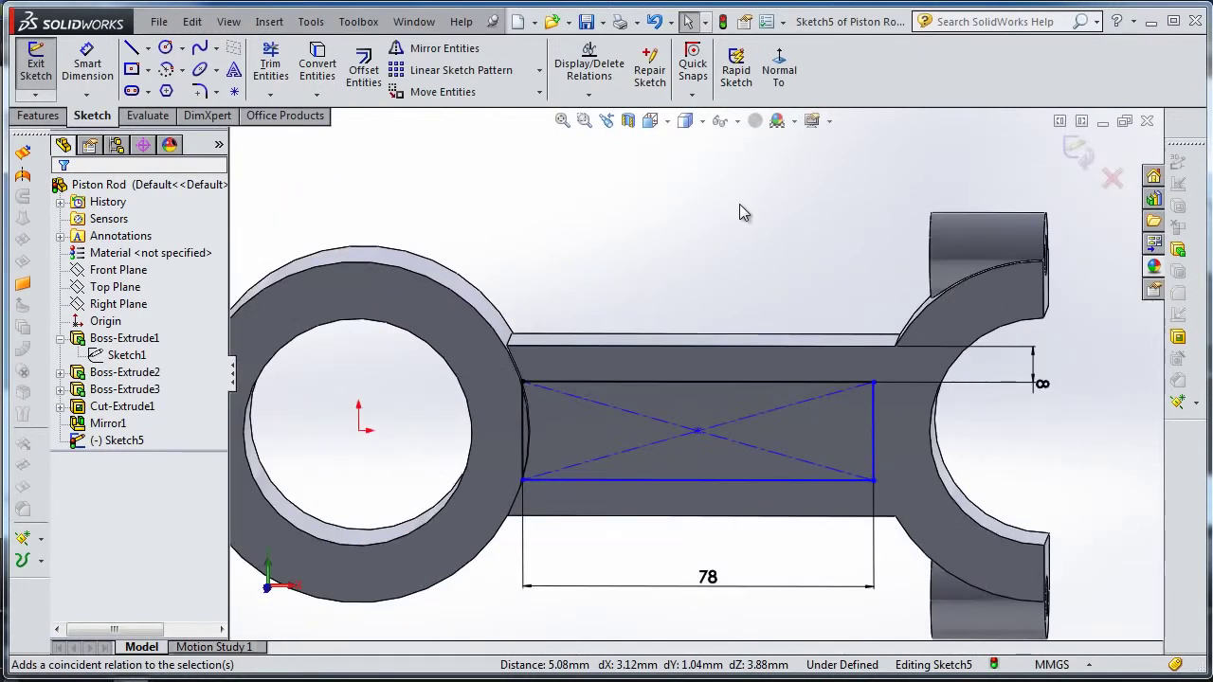
scroll(738, 212, "down", 1)
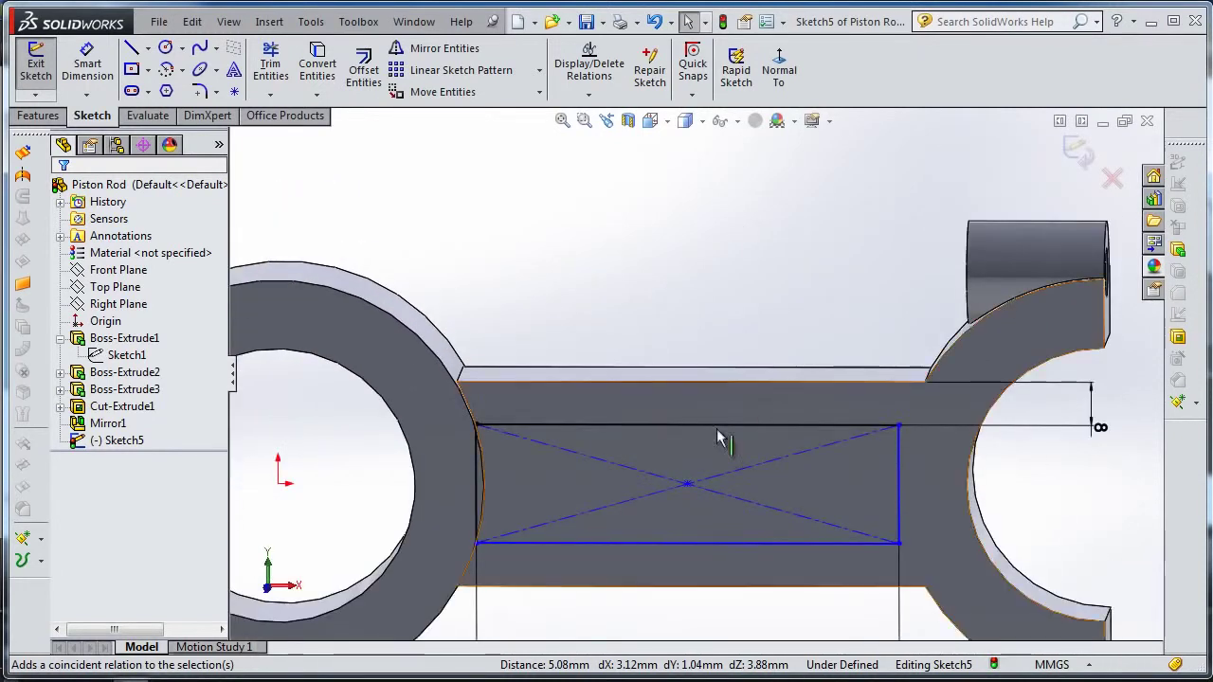
left_click(687, 486)
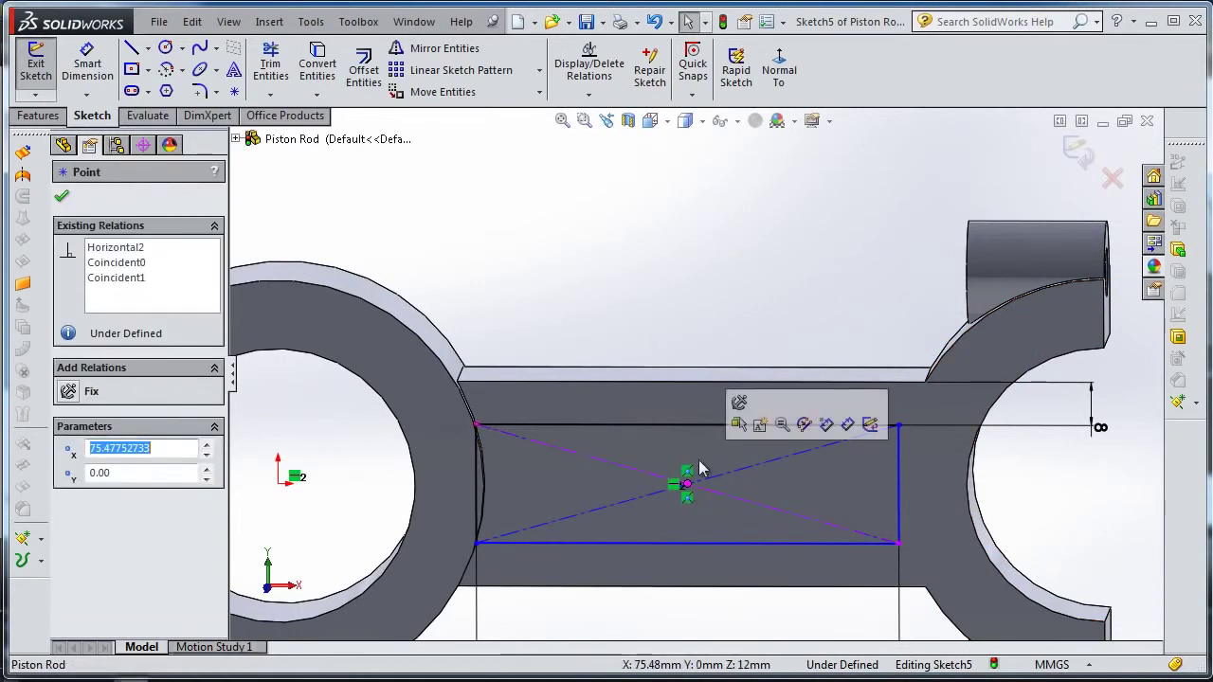
left_click(710, 331)
scroll(445, 451, "up", 1)
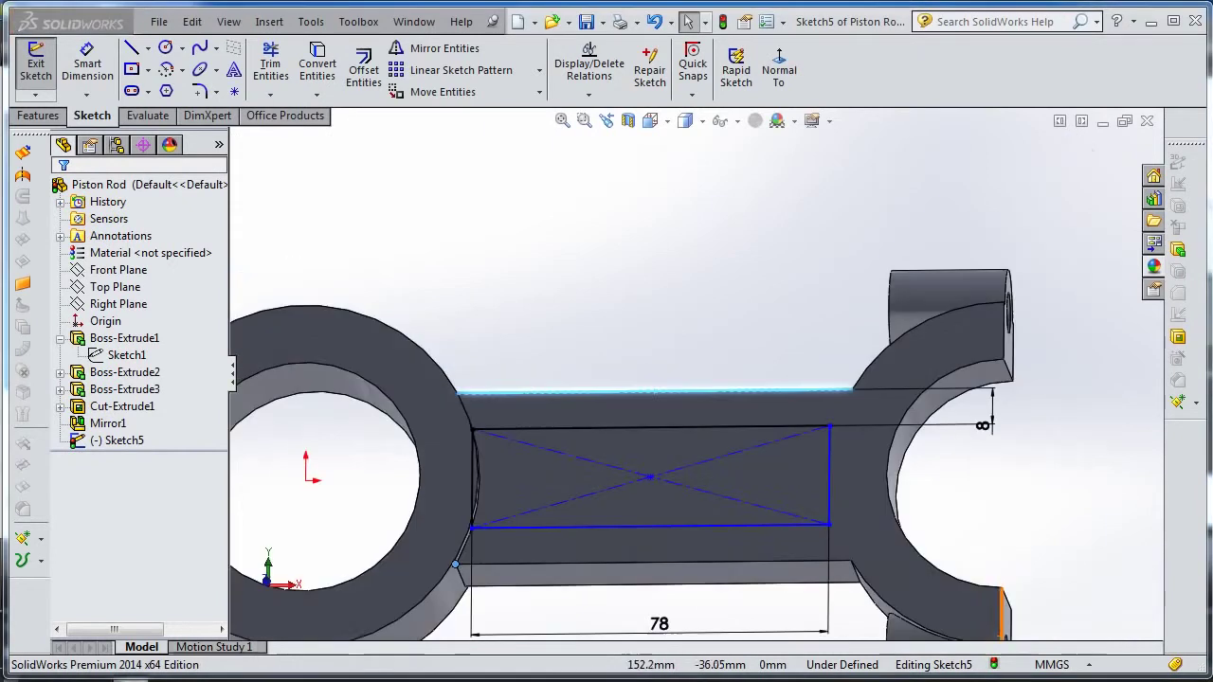
Fully define Sketch5 with Fully Define Sketch on all entities, keeping the 78 and 8 dimensions.
left_click(590, 96)
left_click(611, 149)
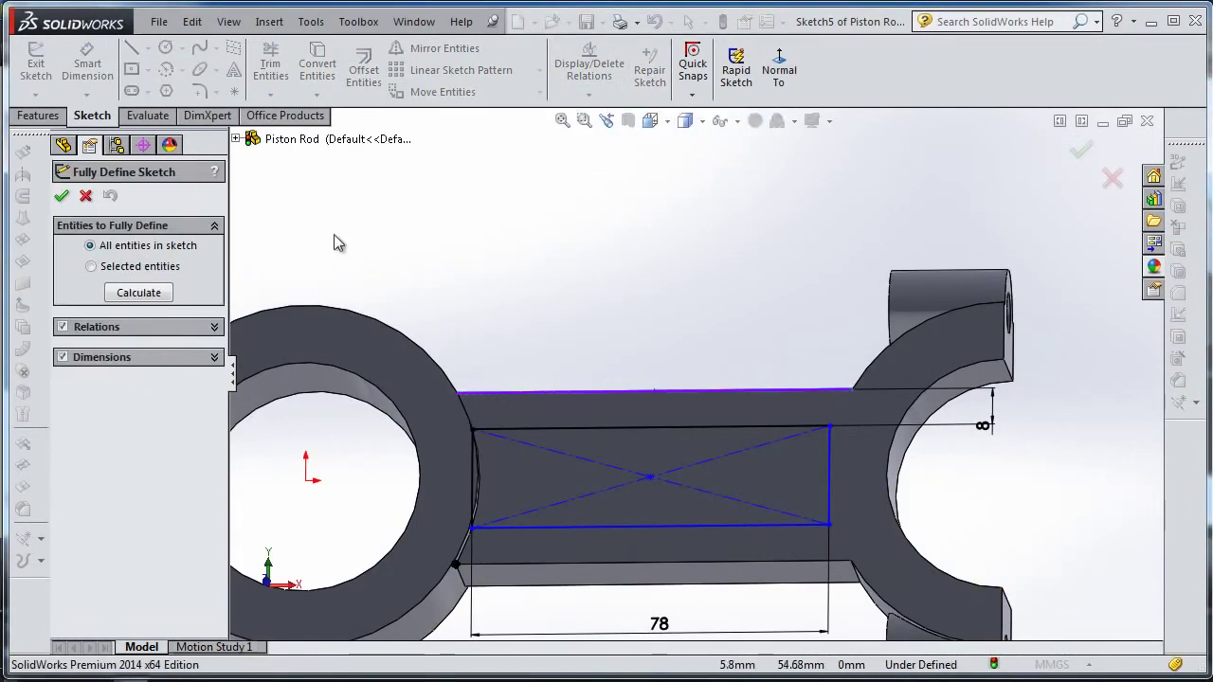
left_click(135, 296)
left_click(62, 195)
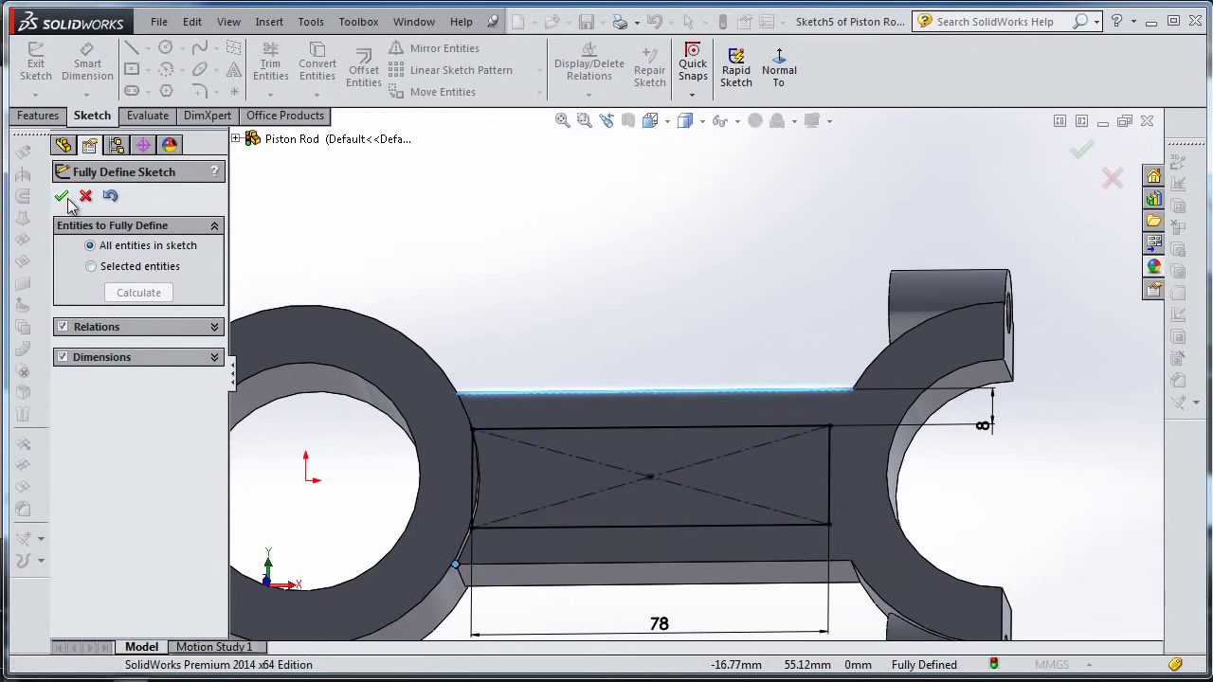
mouse_move(794, 352)
middle_mouse_down()
mouse_move(831, 351)
mouse_move(438, 409)
middle_mouse_up()
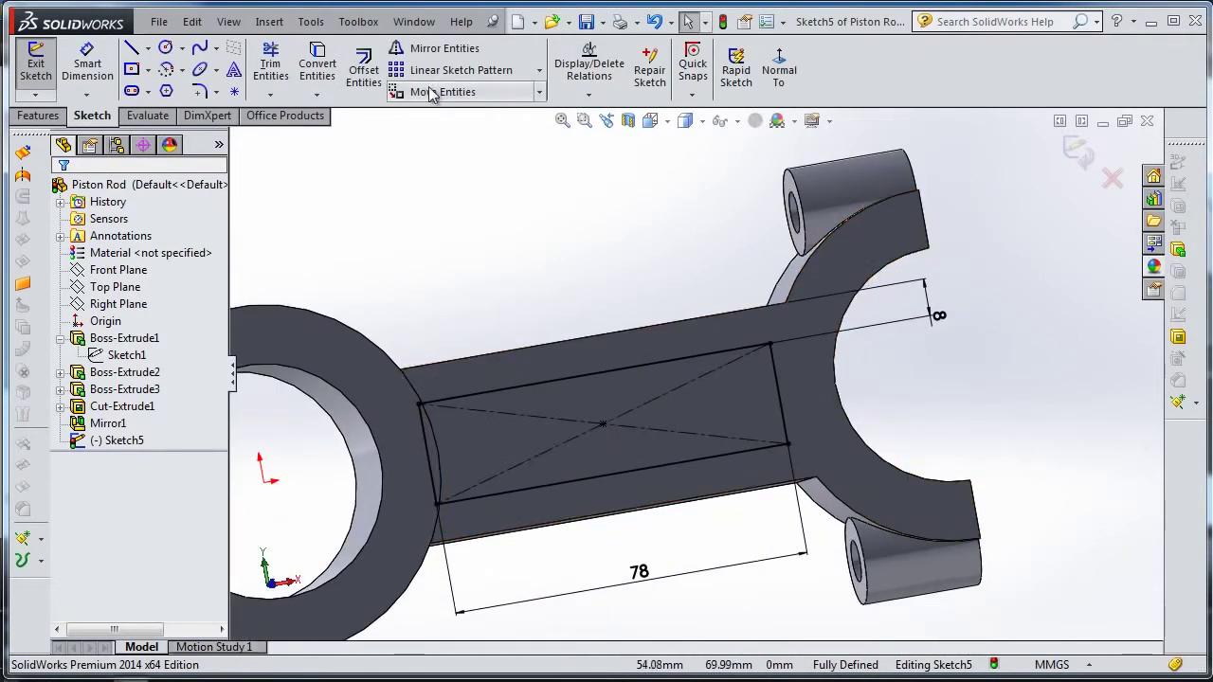
Trim away the rectangle's straight left edge.
left_click(271, 64)
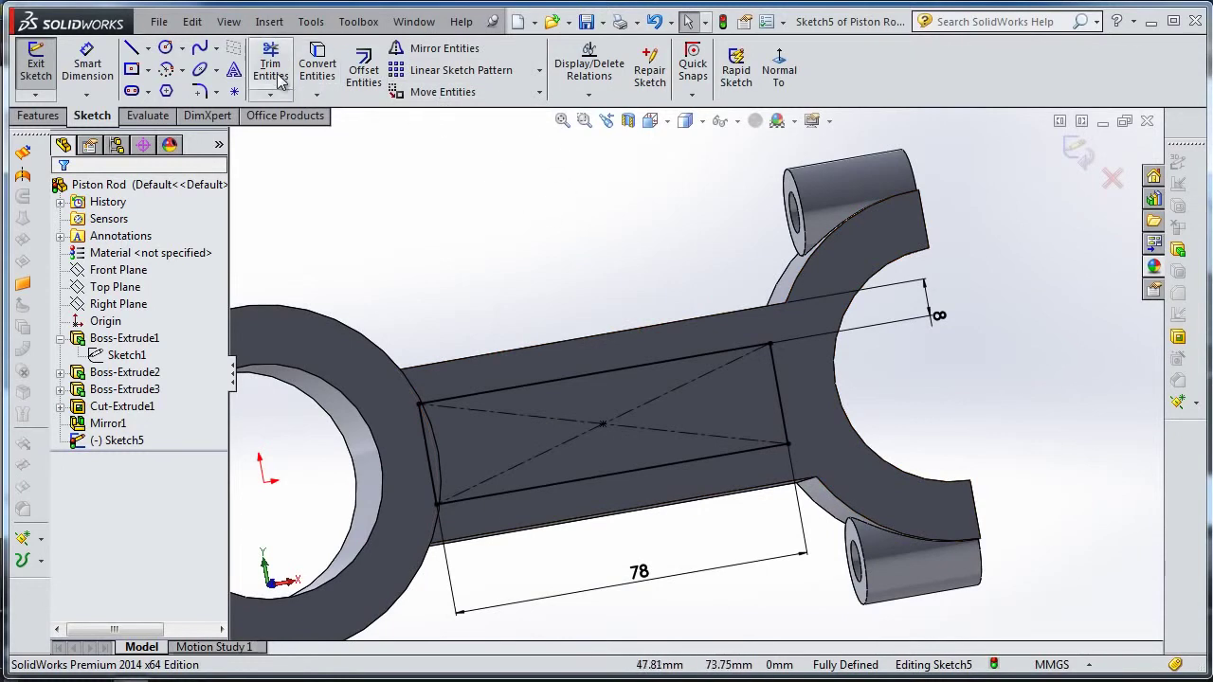
scroll(434, 467, "down", 2)
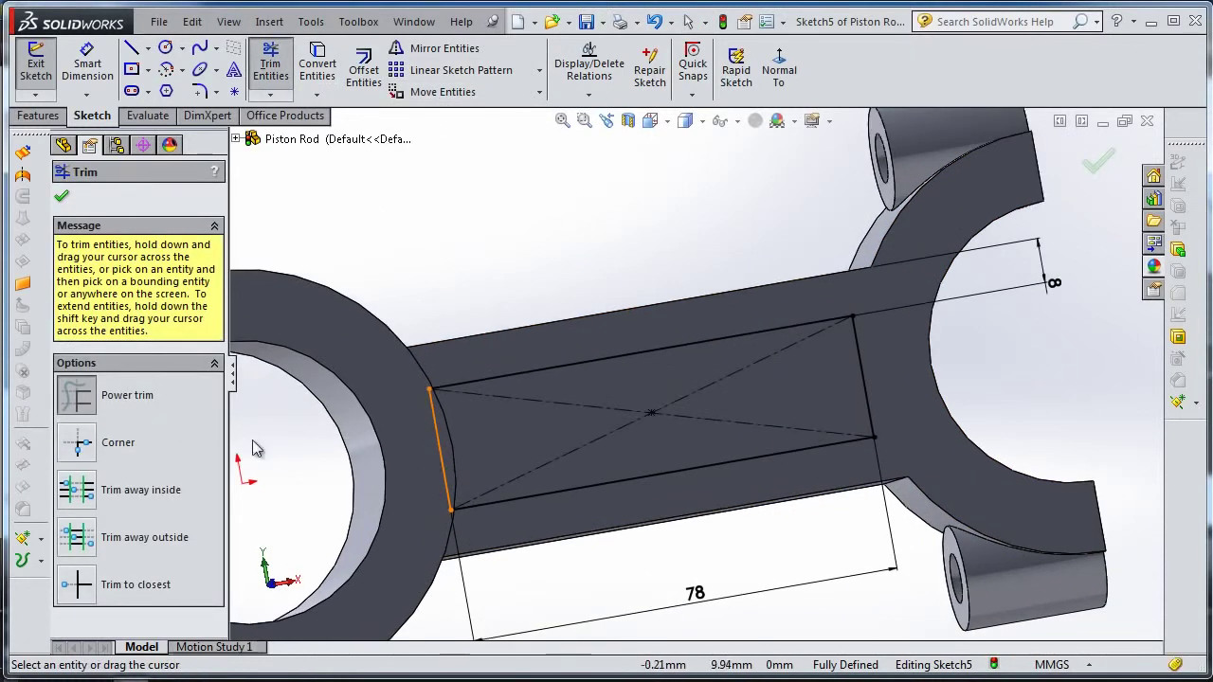
left_click_drag(437, 454, 444, 459)
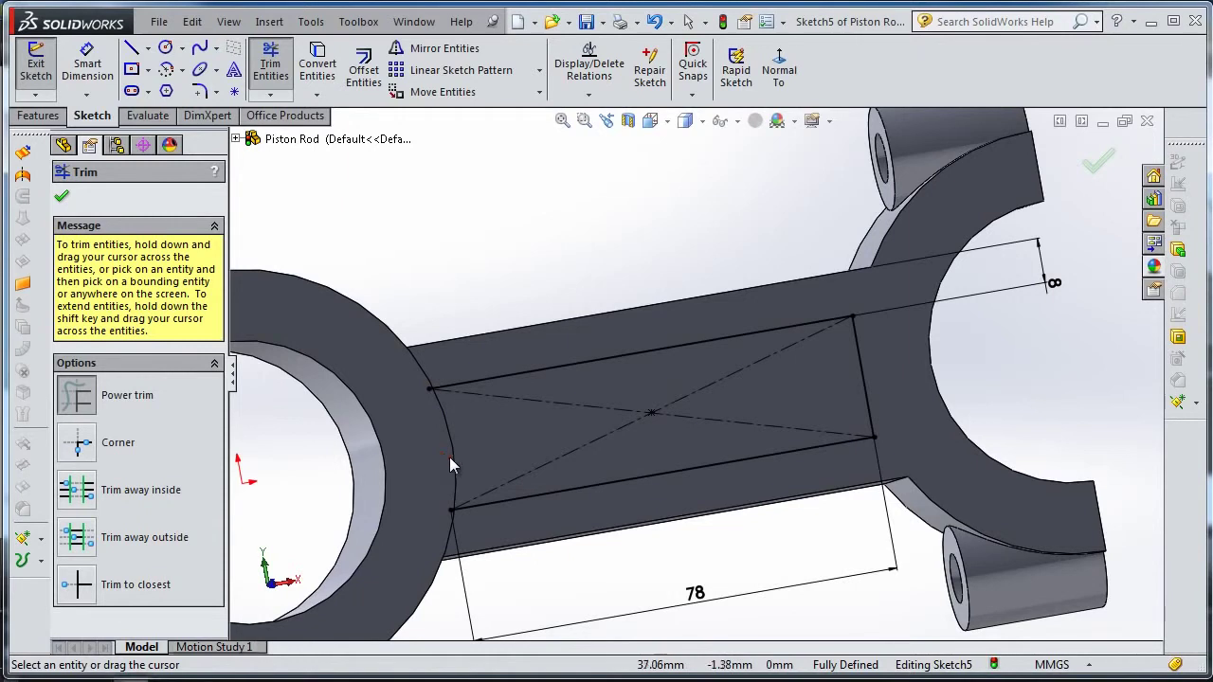
middle_click_drag(487, 249, 441, 257)
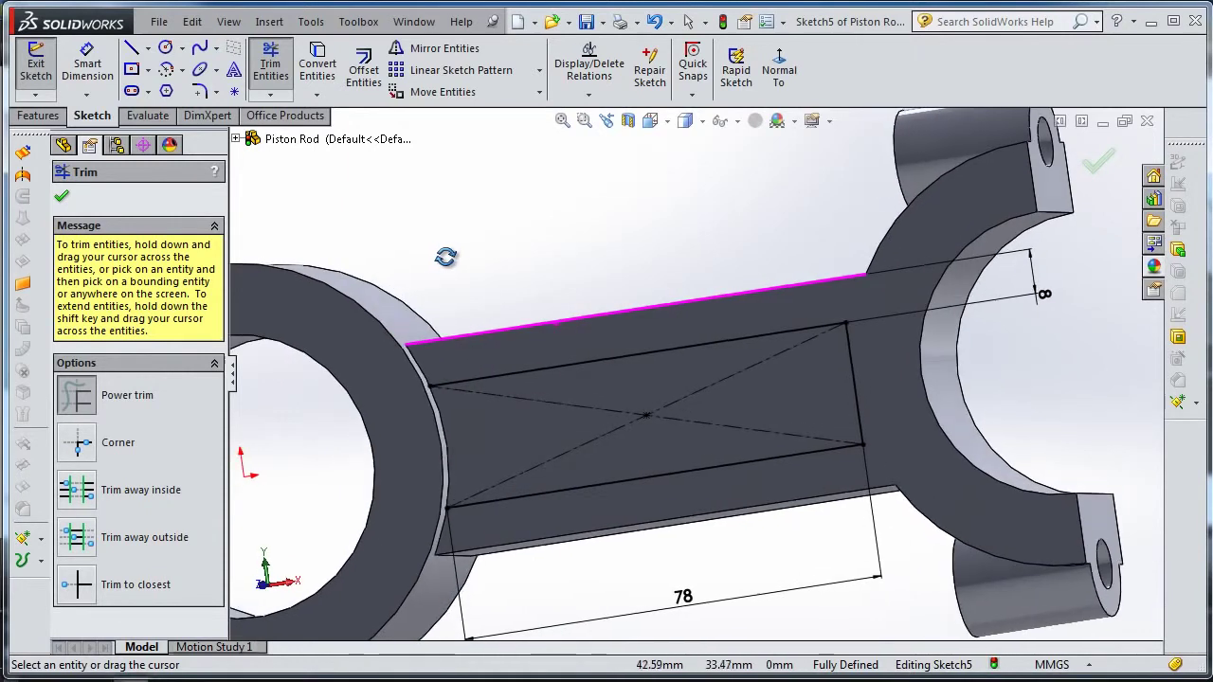
left_click(62, 200)
Convert the big-end hub's circular edge into the sketch and trim the excess arc.
middle_click_drag(482, 244, 493, 238)
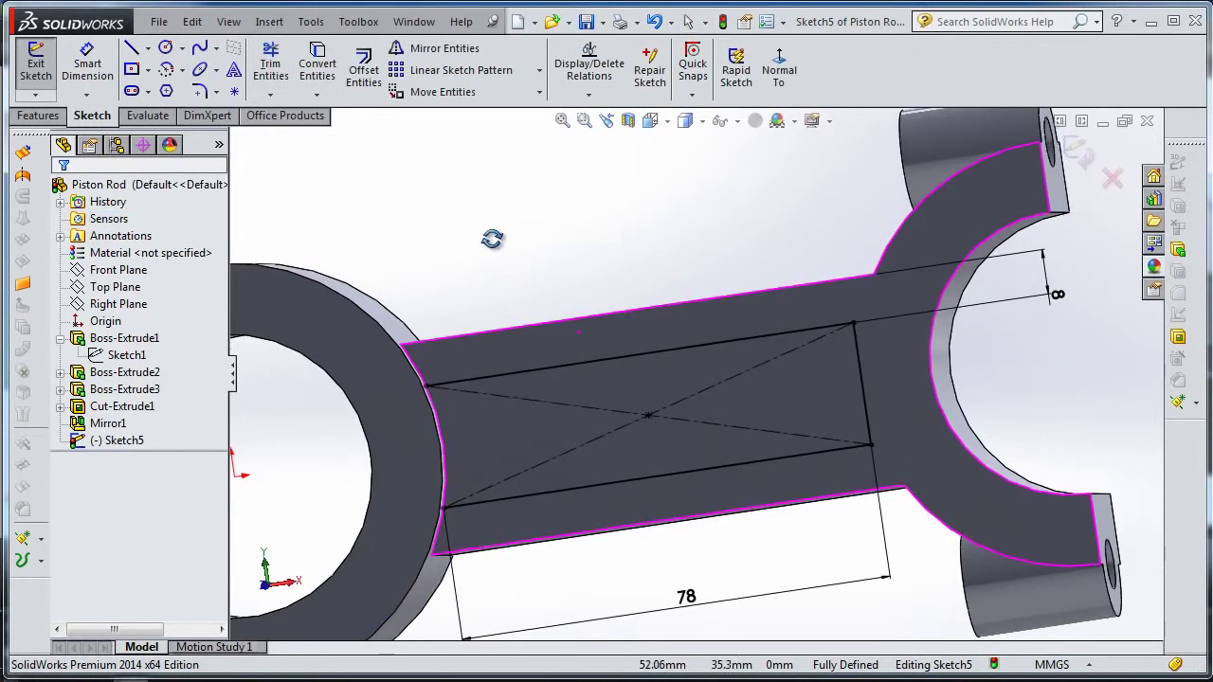
left_click(439, 439)
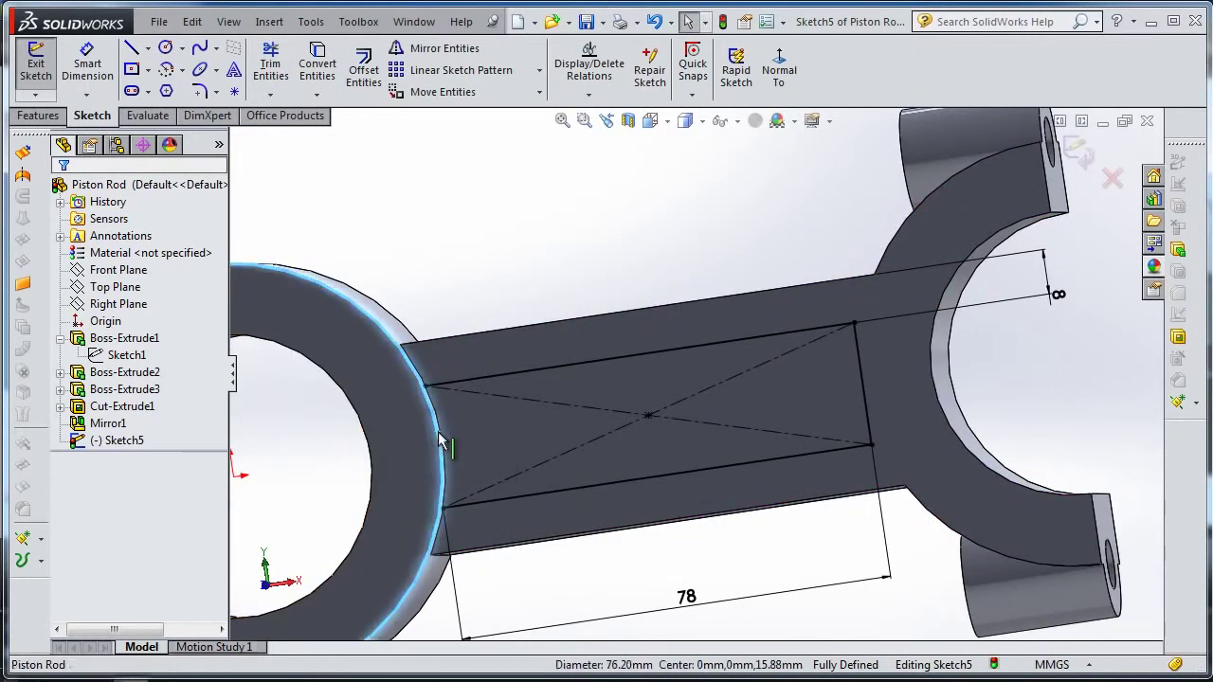
left_click(321, 81)
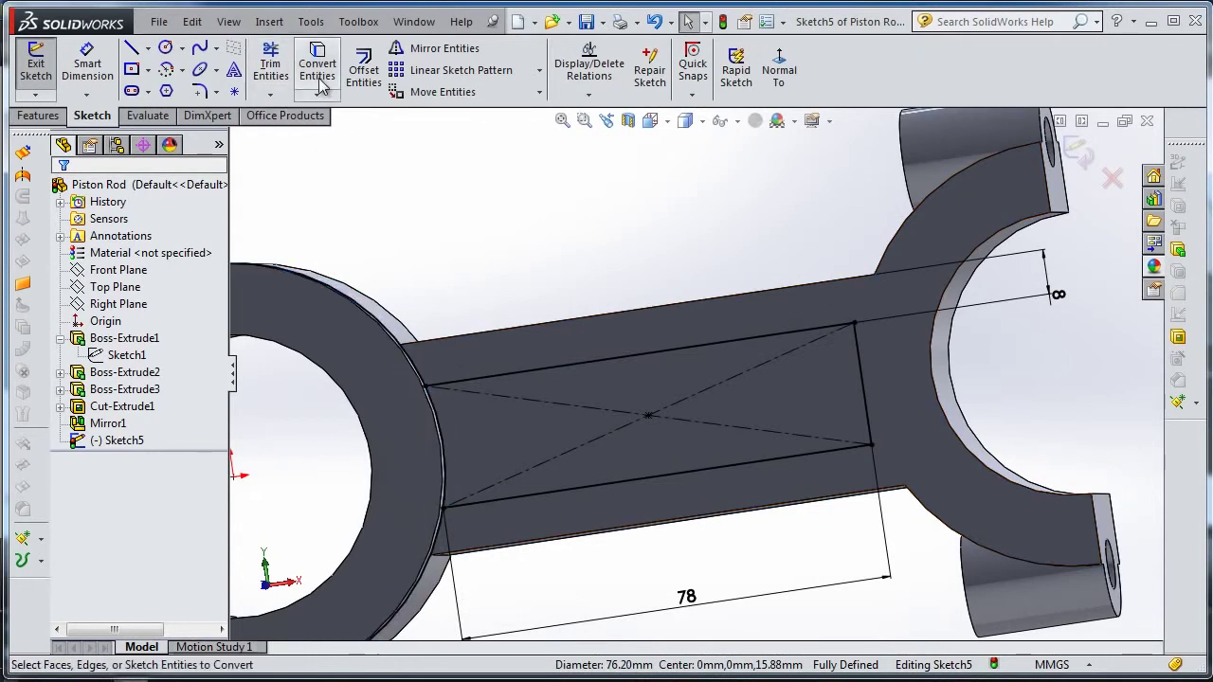
left_click(271, 64)
mouse_move(468, 300)
middle_mouse_down()
mouse_move(464, 245)
mouse_move(522, 227)
middle_mouse_up()
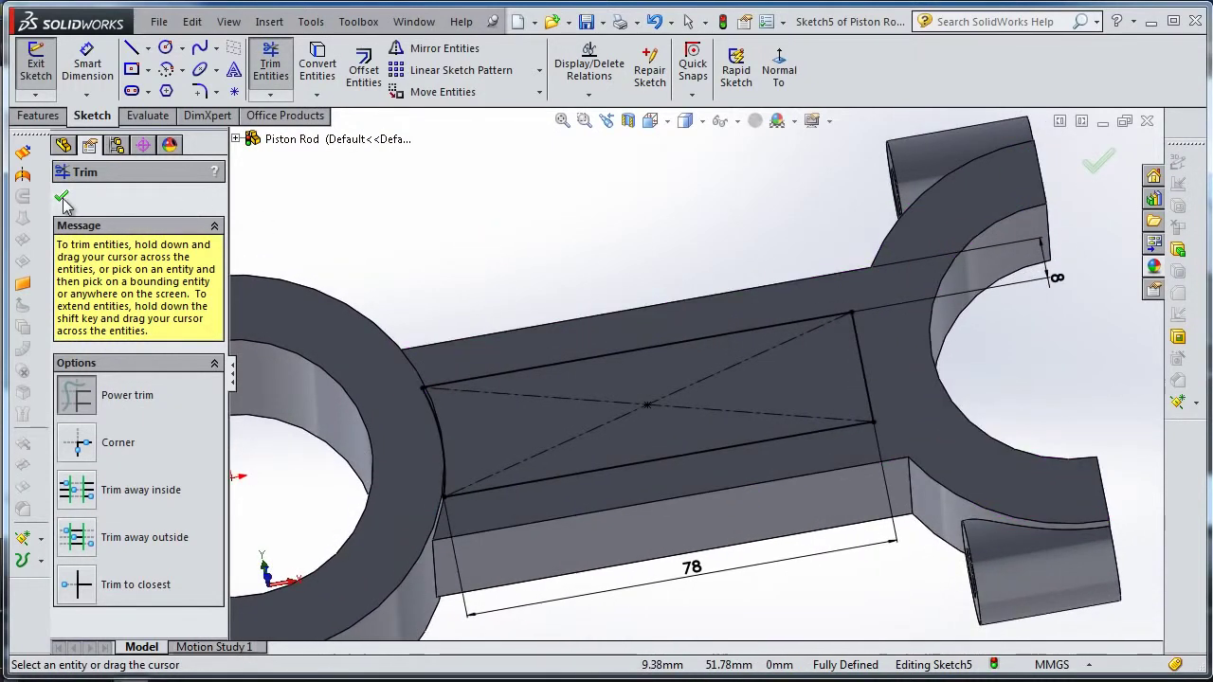
left_click(61, 199)
left_click(39, 117)
left_click(295, 76)
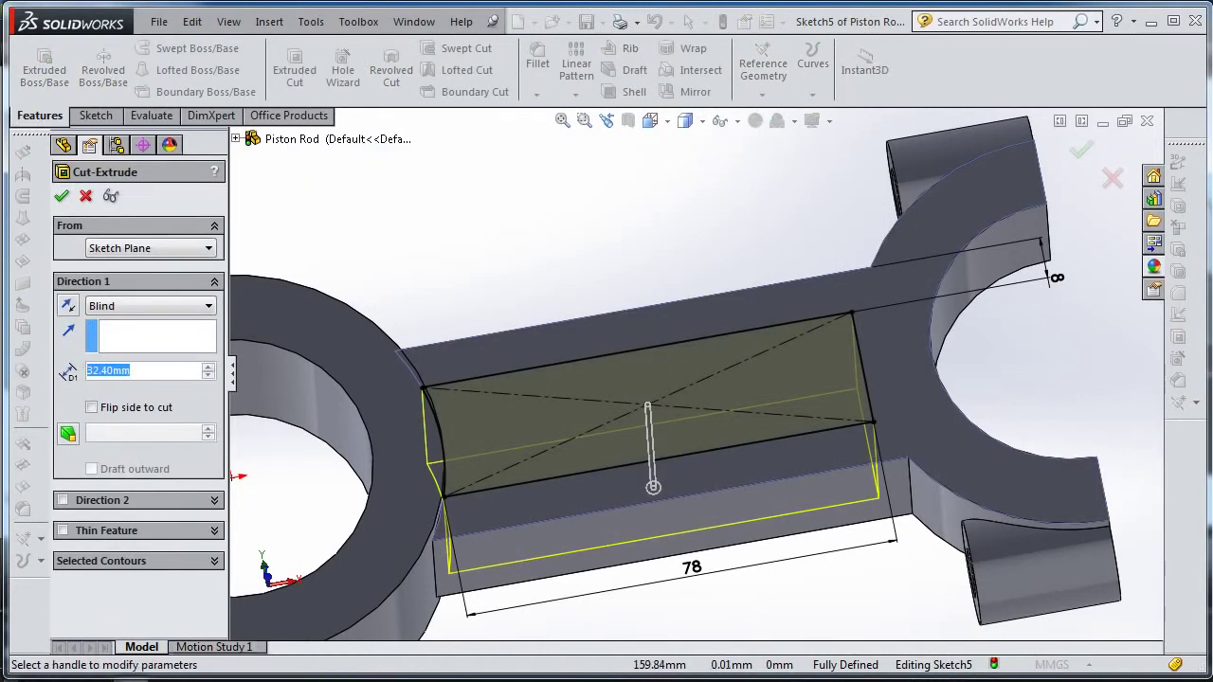
Cut the pocket Blind 6.35 mm deep into the shank, creating Cut-Extrude2.
type("6.")
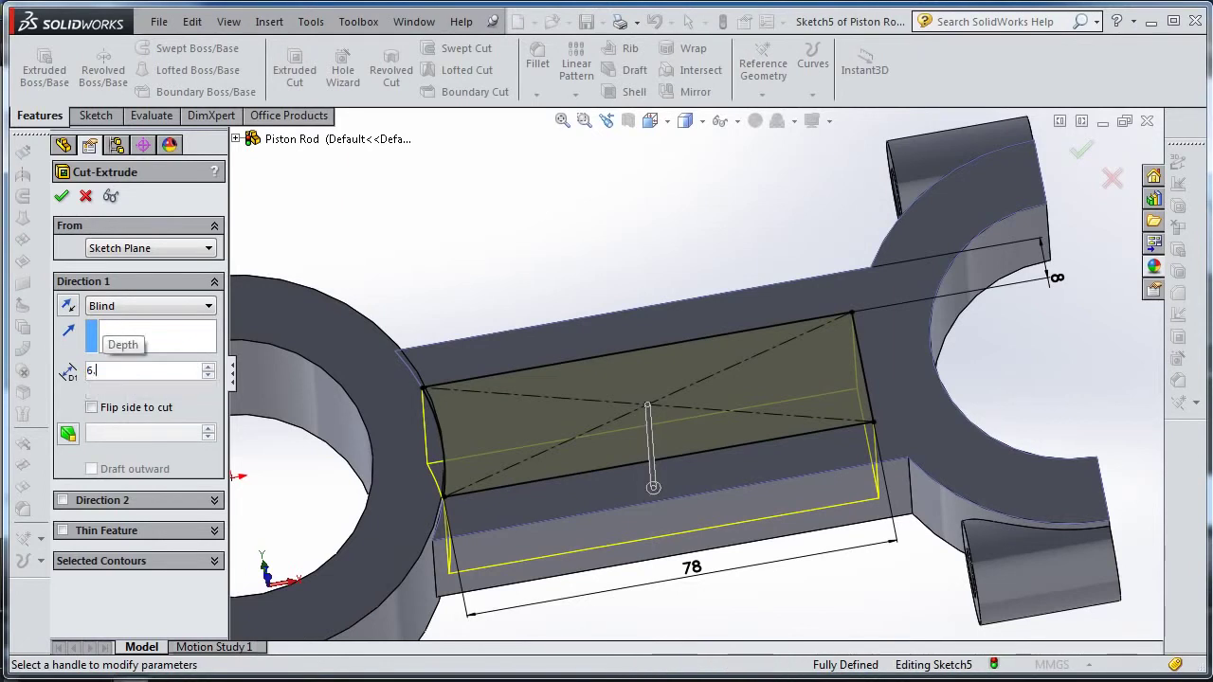
type("35")
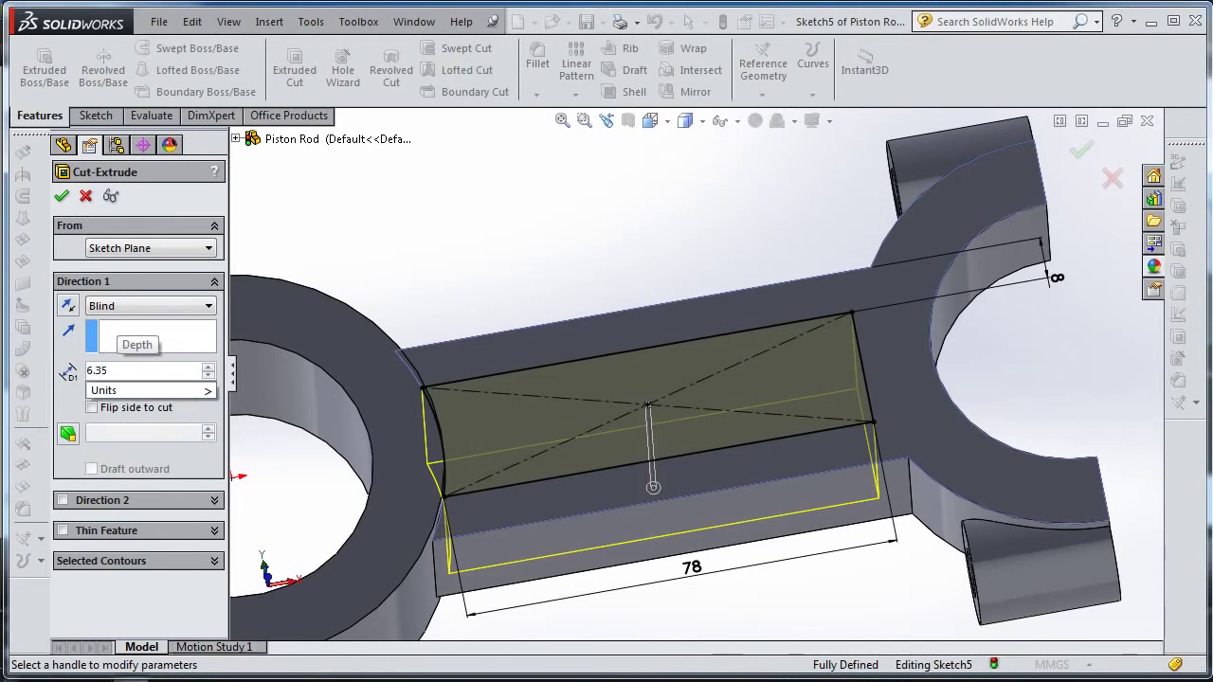
key("Return")
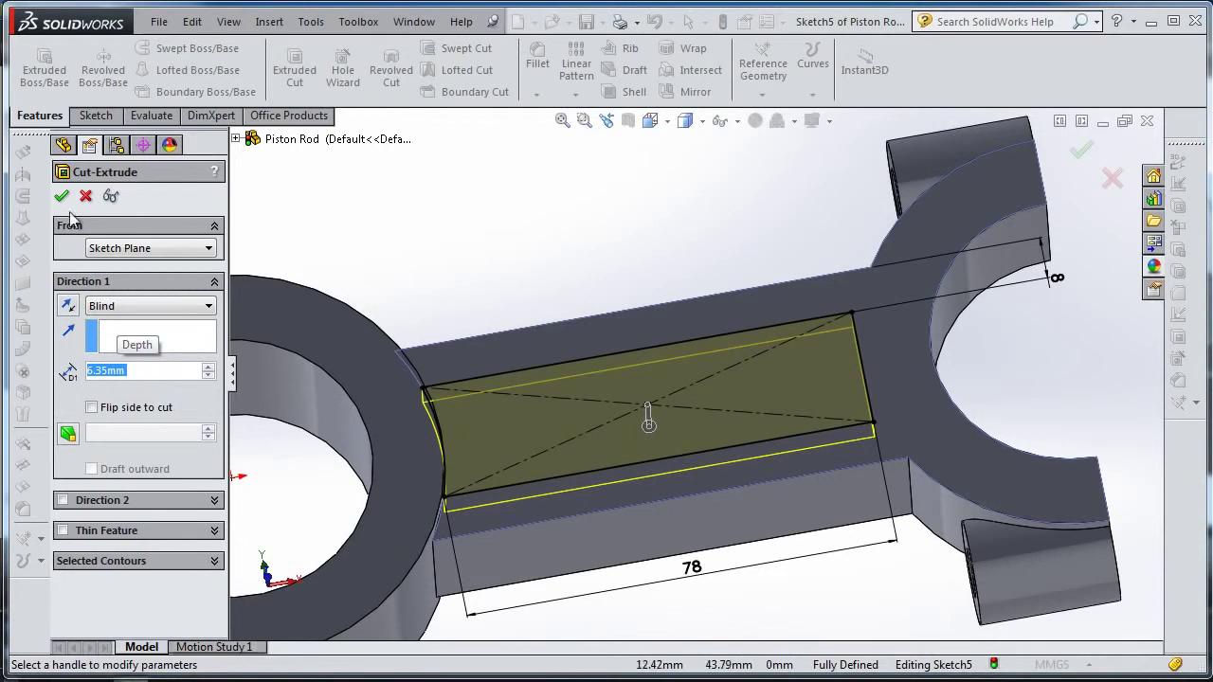
left_click(59, 197)
mouse_move(629, 272)
middle_mouse_down()
mouse_move(632, 218)
mouse_move(758, 361)
middle_mouse_up()
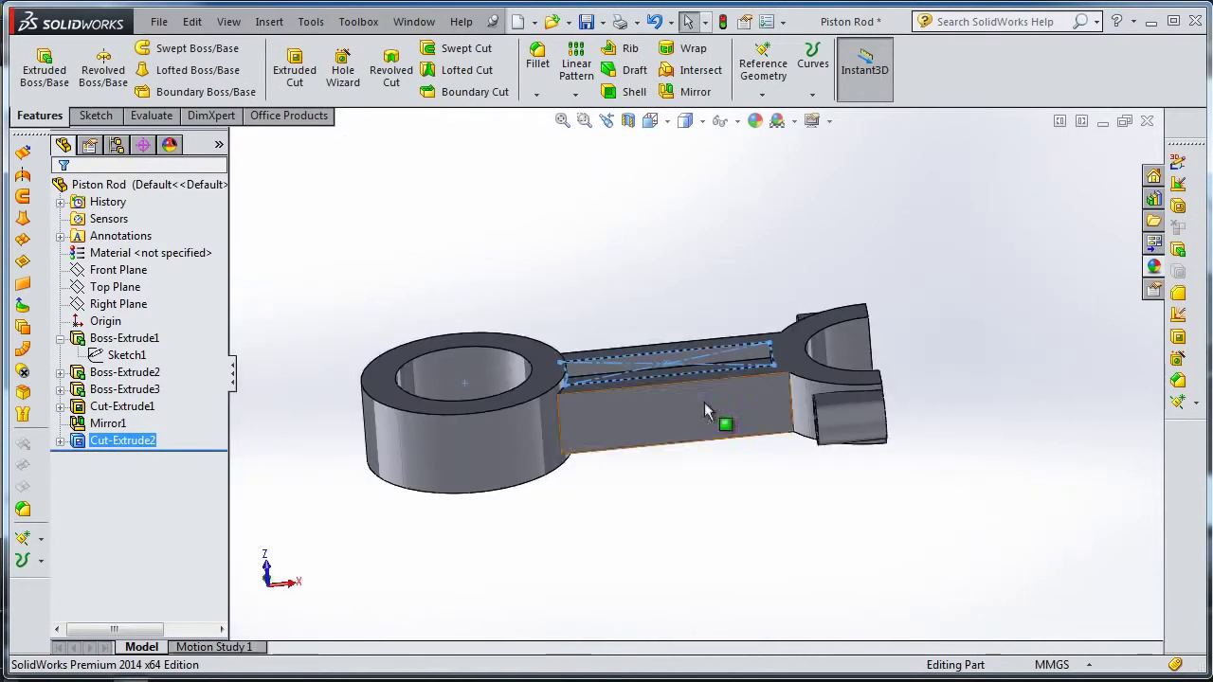
Select the Front Plane as the mirror plane.
left_click(128, 290)
middle_click_drag(693, 262, 664, 322)
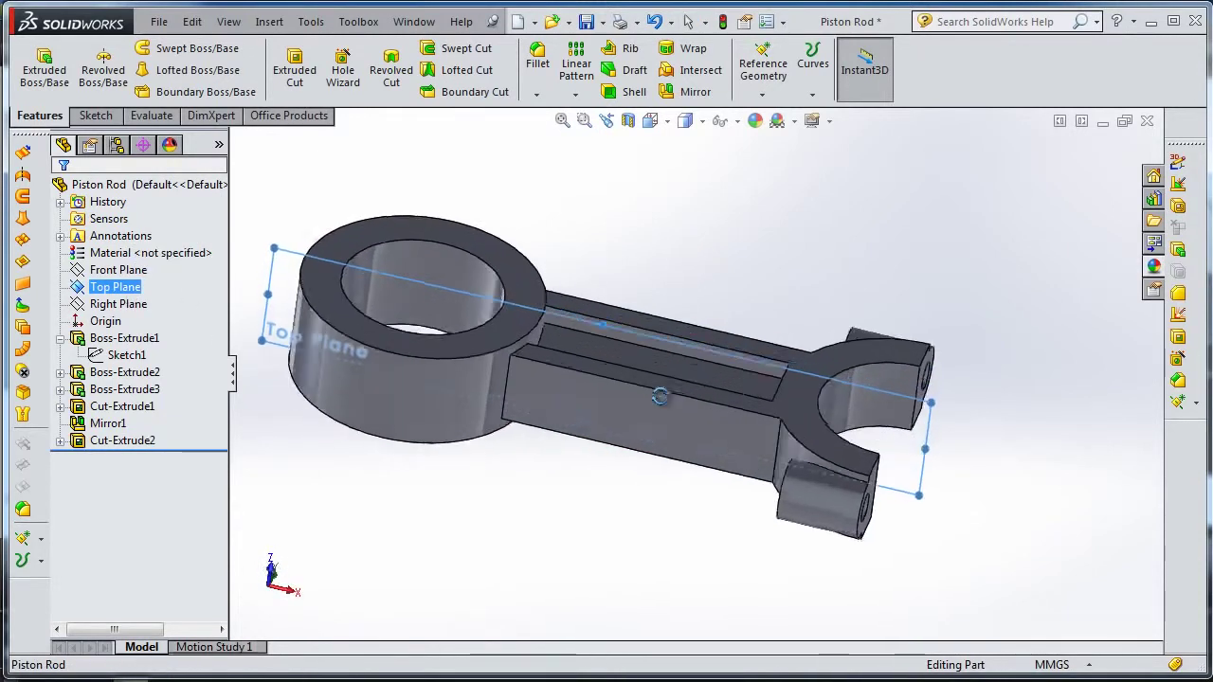
left_click(118, 304, "ctrl")
left_click(119, 270)
middle_click_drag(461, 514, 457, 360)
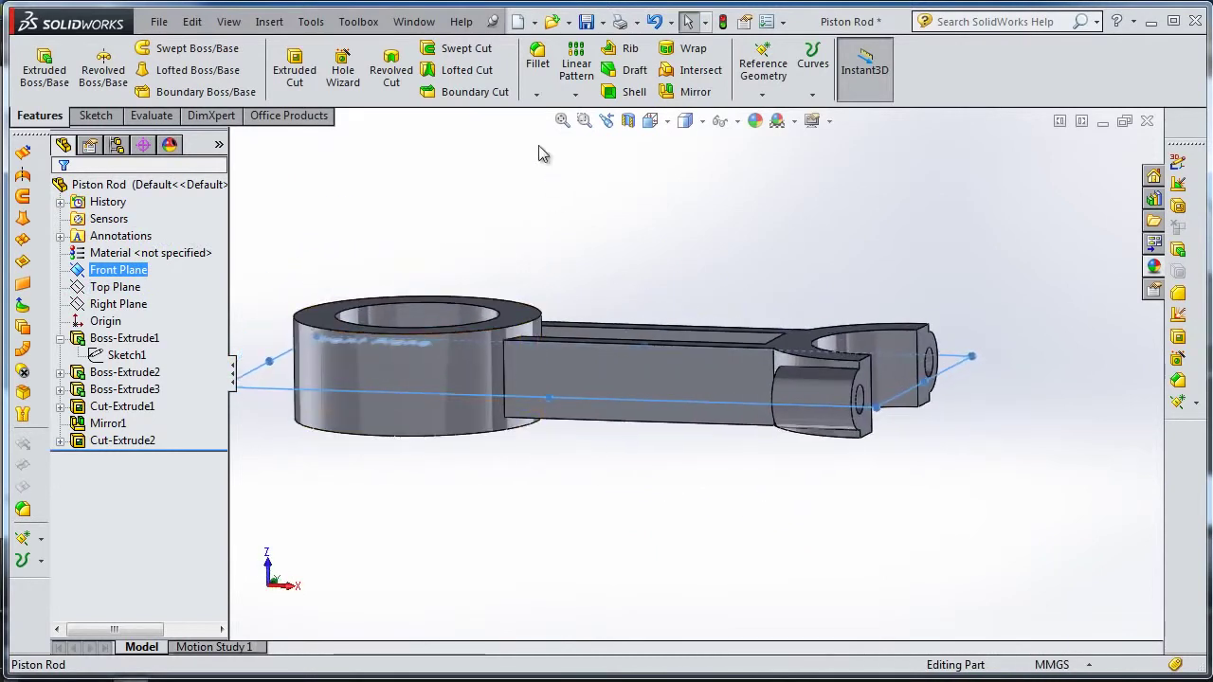
Mirror Cut-Extrude2 across the Front Plane as Mirror2, then start a 2.5 mm fillet.
left_click(574, 97)
left_click(597, 151)
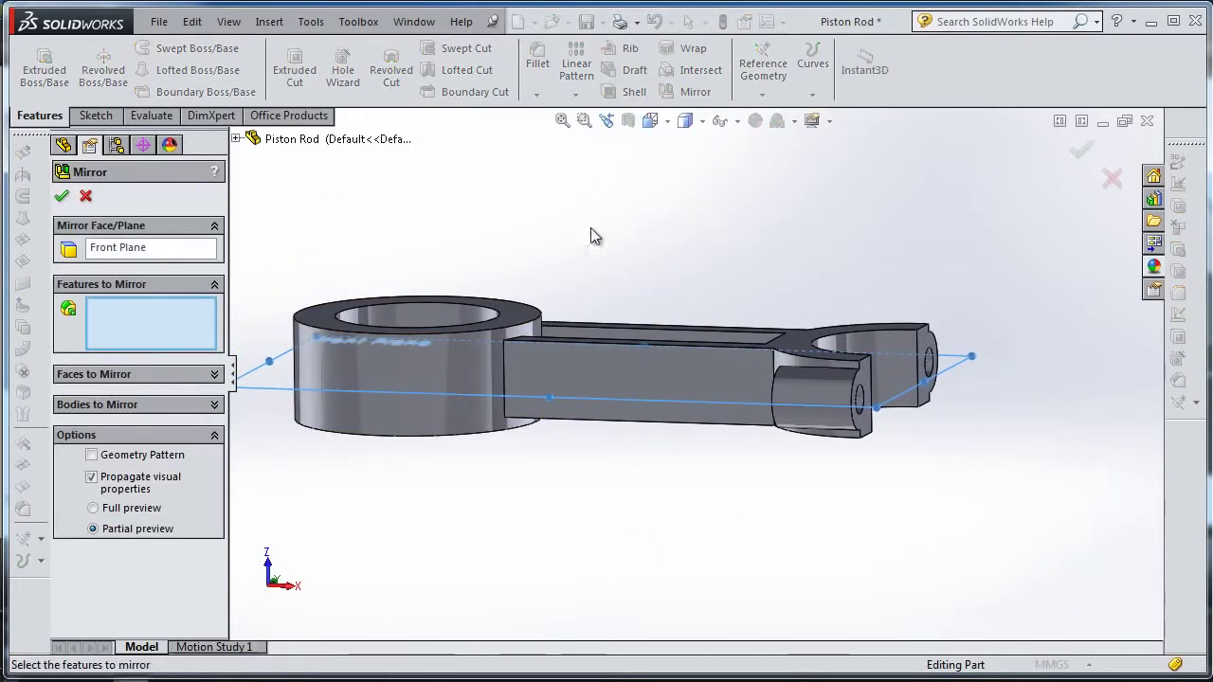
left_click(237, 138)
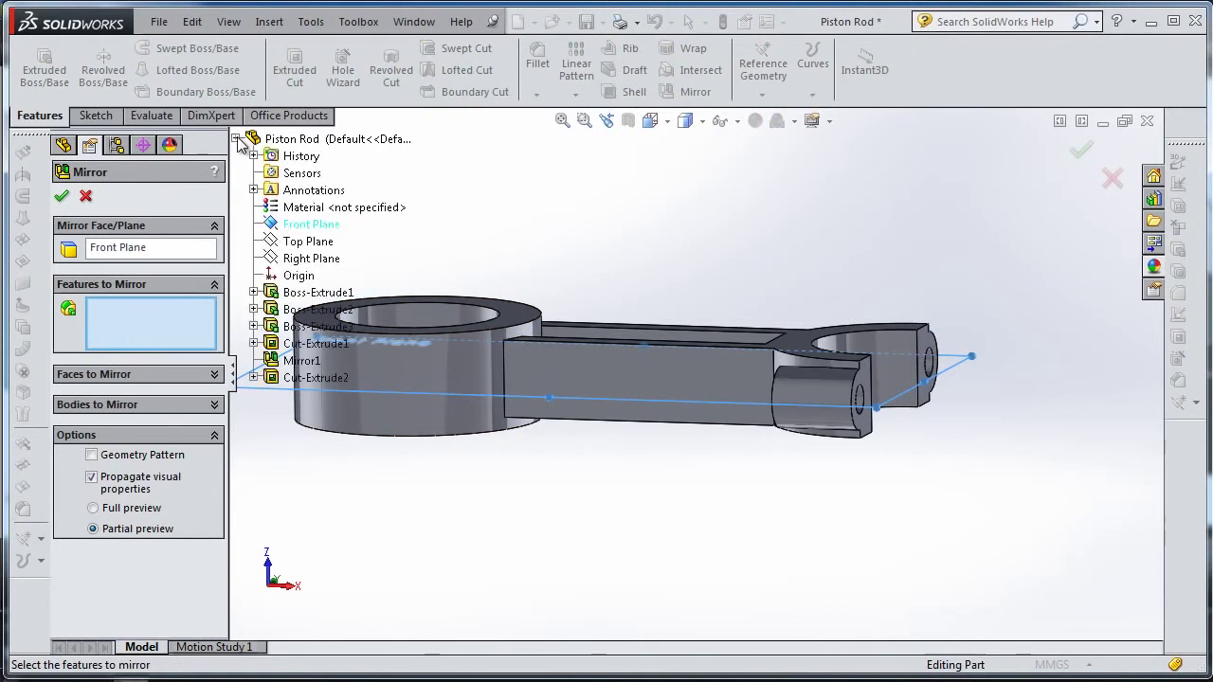
left_click(313, 378)
left_click(62, 198)
middle_click_drag(576, 582, 562, 144)
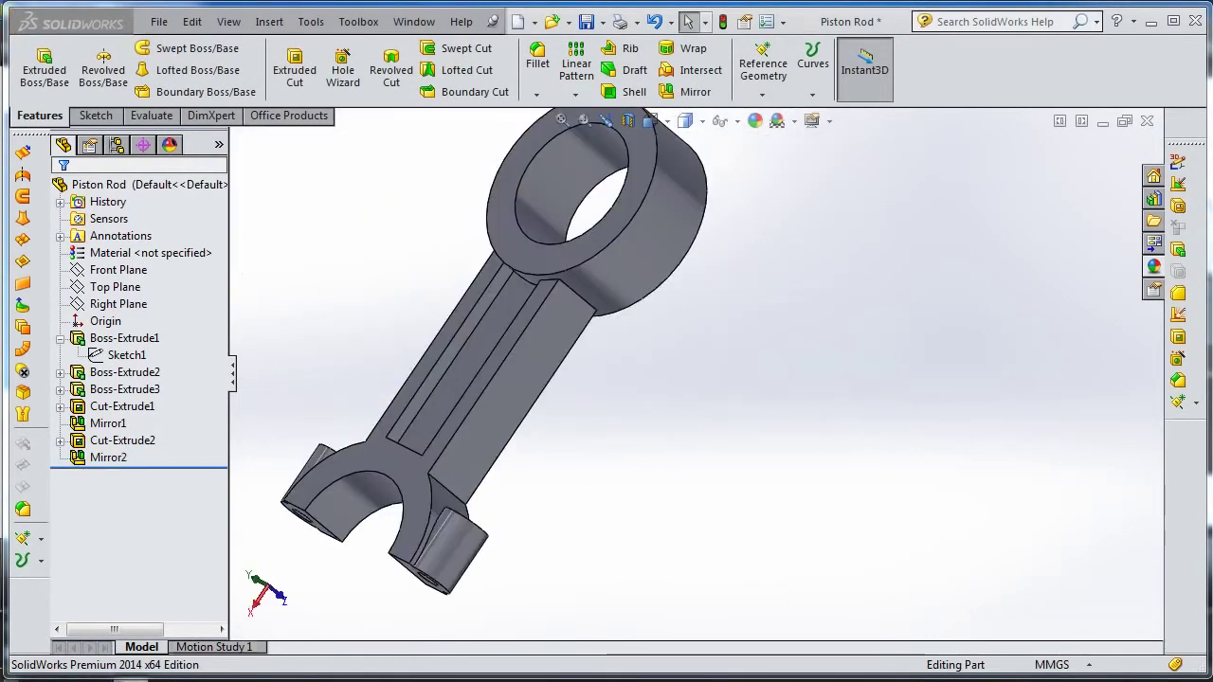
left_click(538, 59)
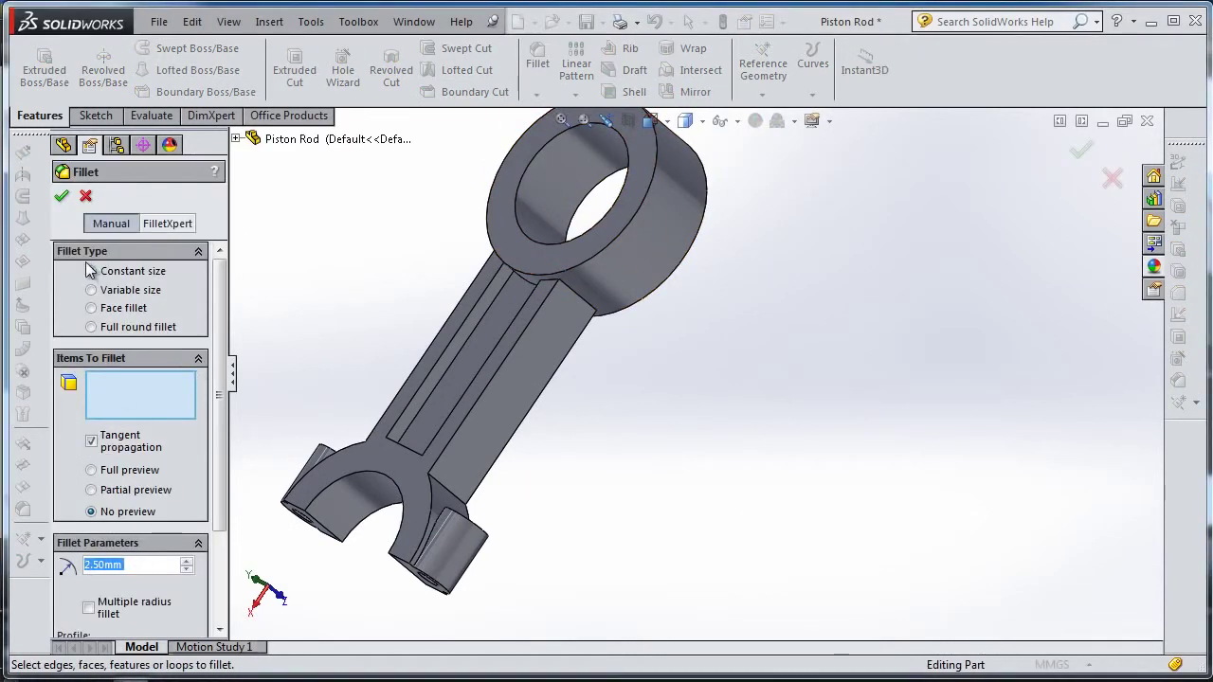
Round the hub's front and back circular edges and the shank junction edges at 2.5 mm.
left_click(580, 298)
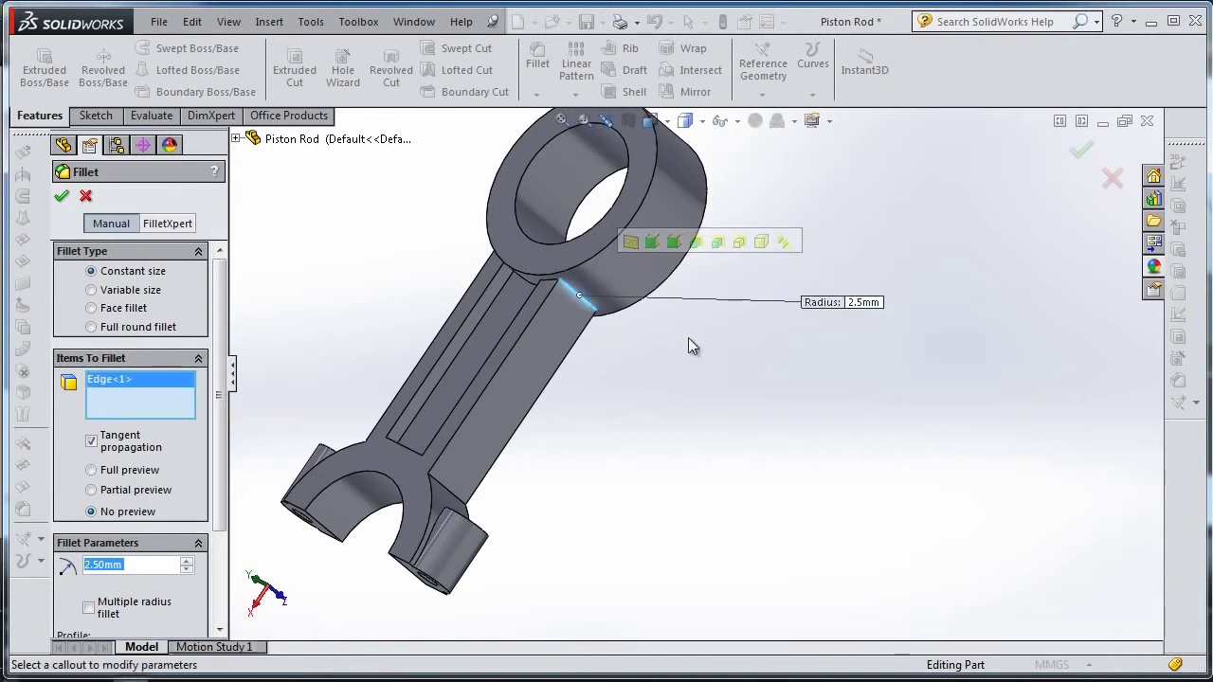
left_click(606, 250)
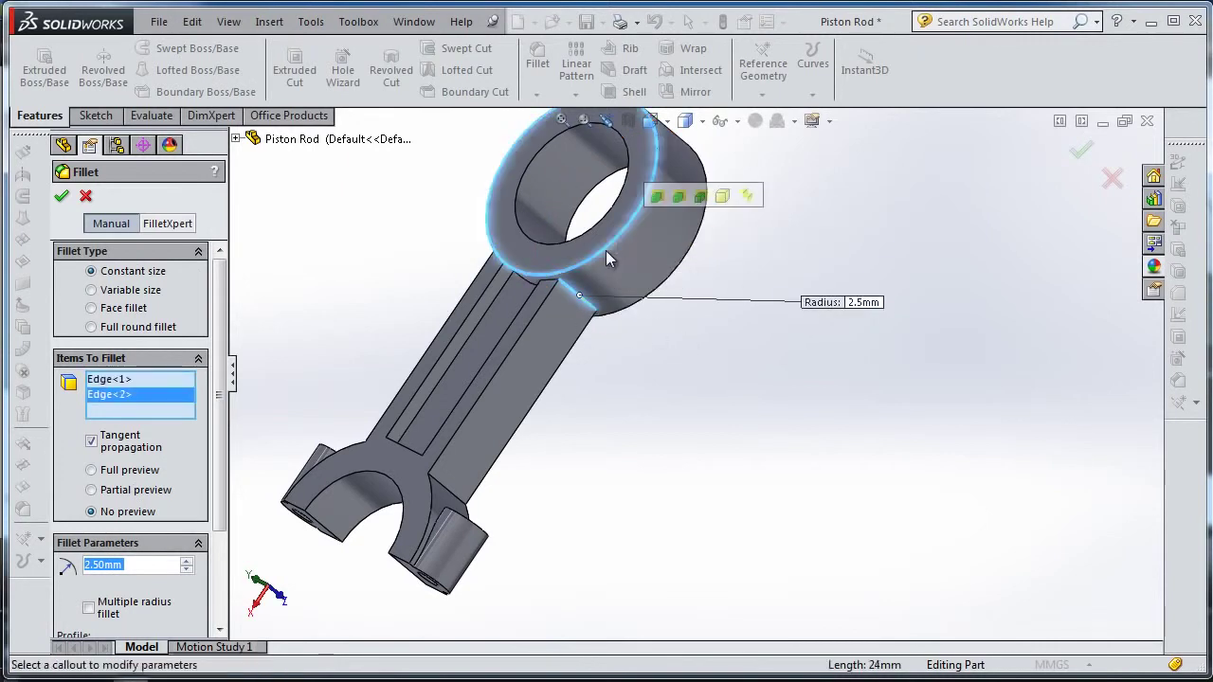
left_click(659, 291)
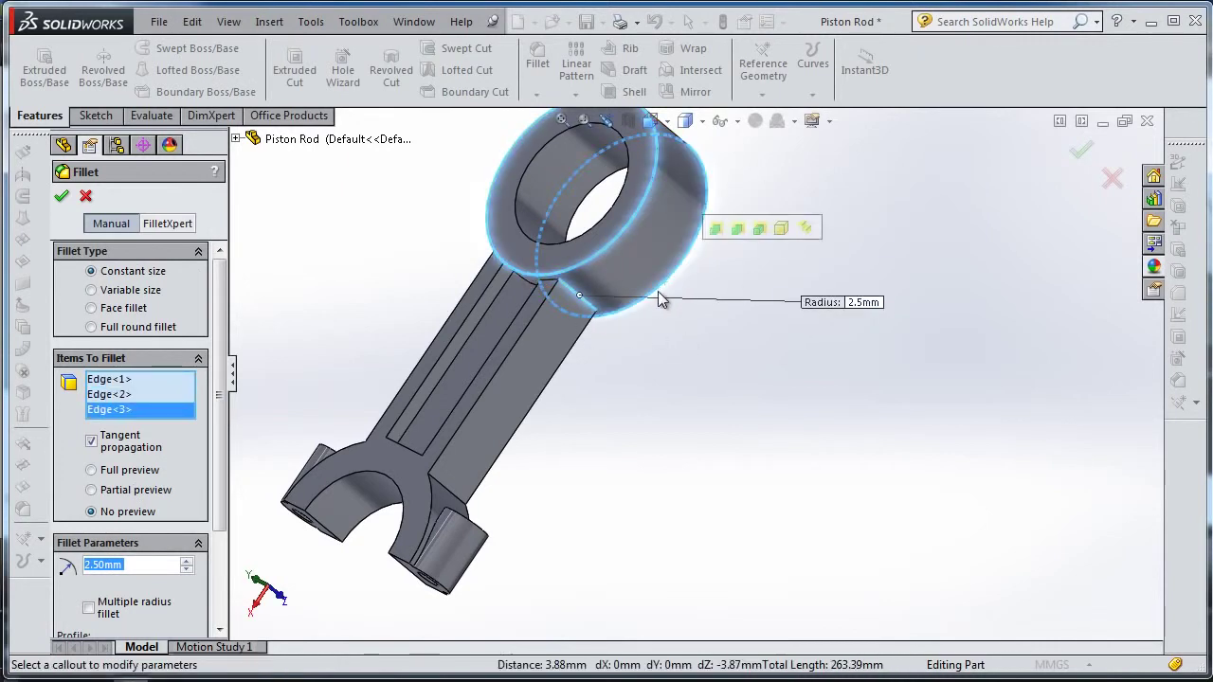
left_click(455, 491)
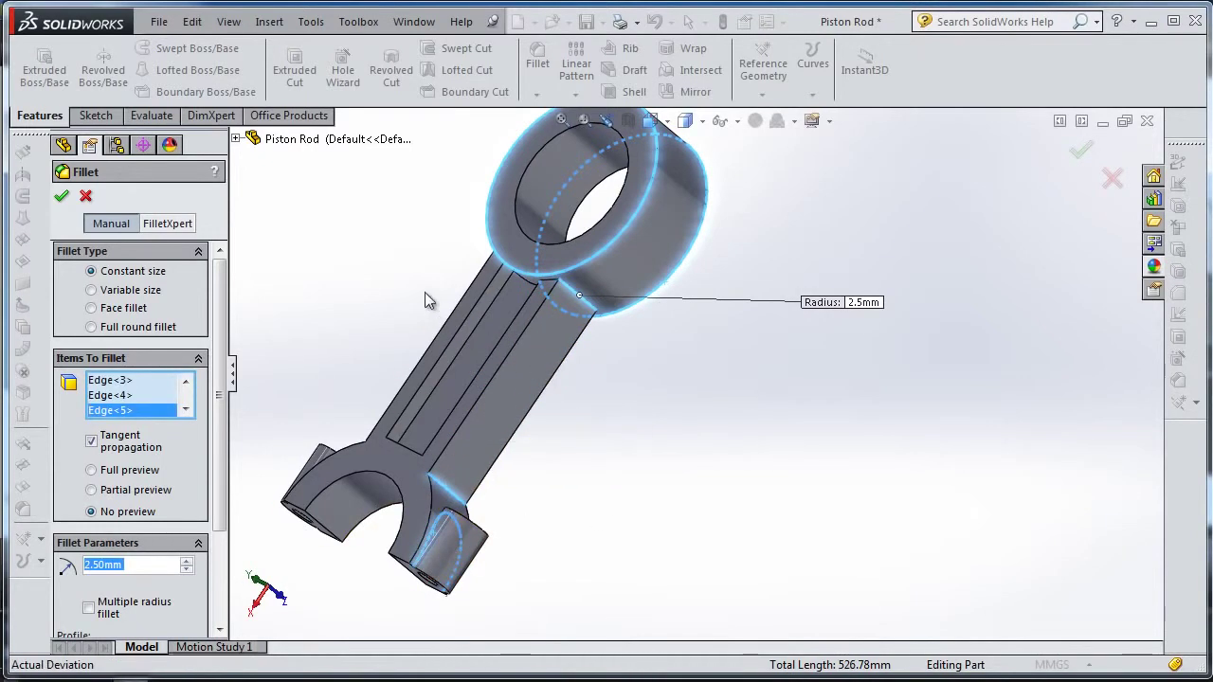
mouse_move(377, 259)
middle_mouse_down()
mouse_move(555, 219)
mouse_move(585, 278)
mouse_move(567, 285)
middle_mouse_up()
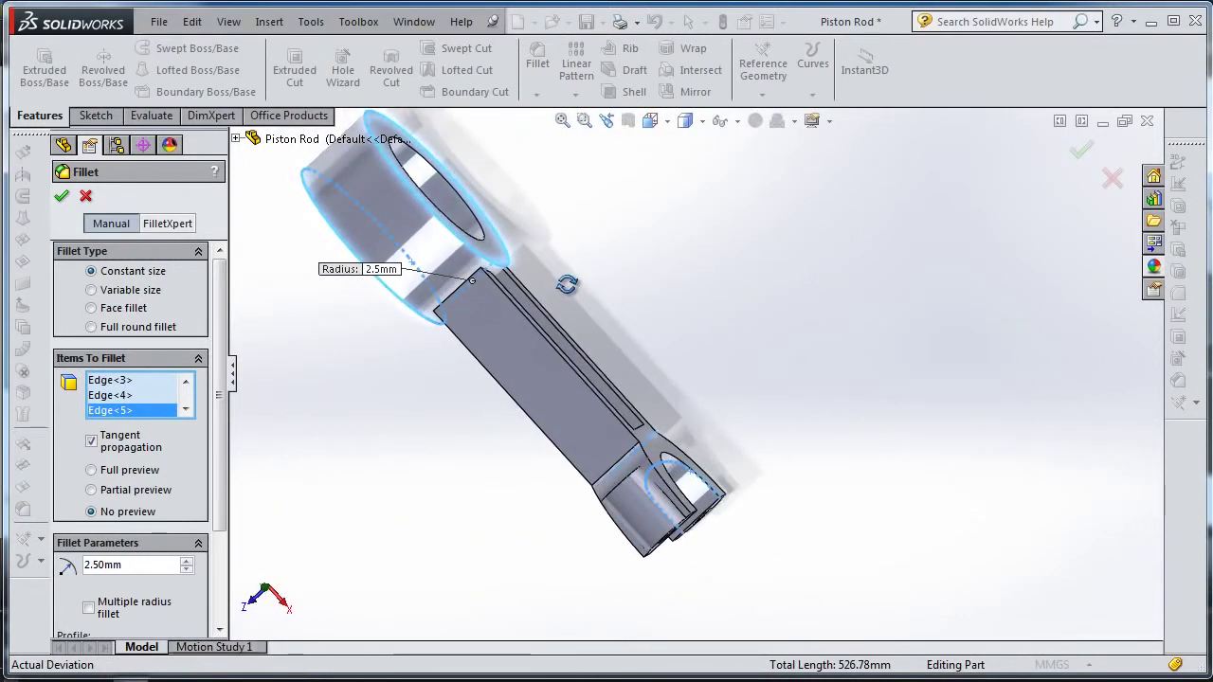
left_click(458, 297)
mouse_move(657, 341)
middle_mouse_down()
mouse_move(711, 351)
mouse_move(643, 440)
middle_mouse_up()
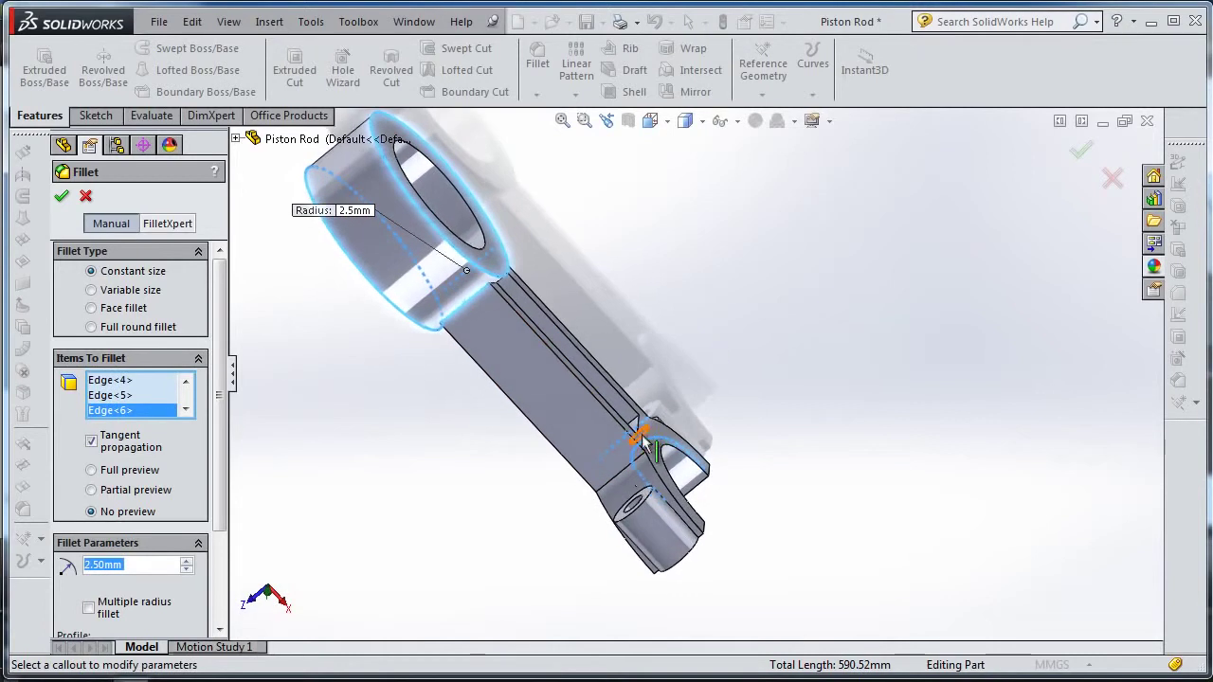
left_click(628, 477)
left_click(688, 532)
key("Return")
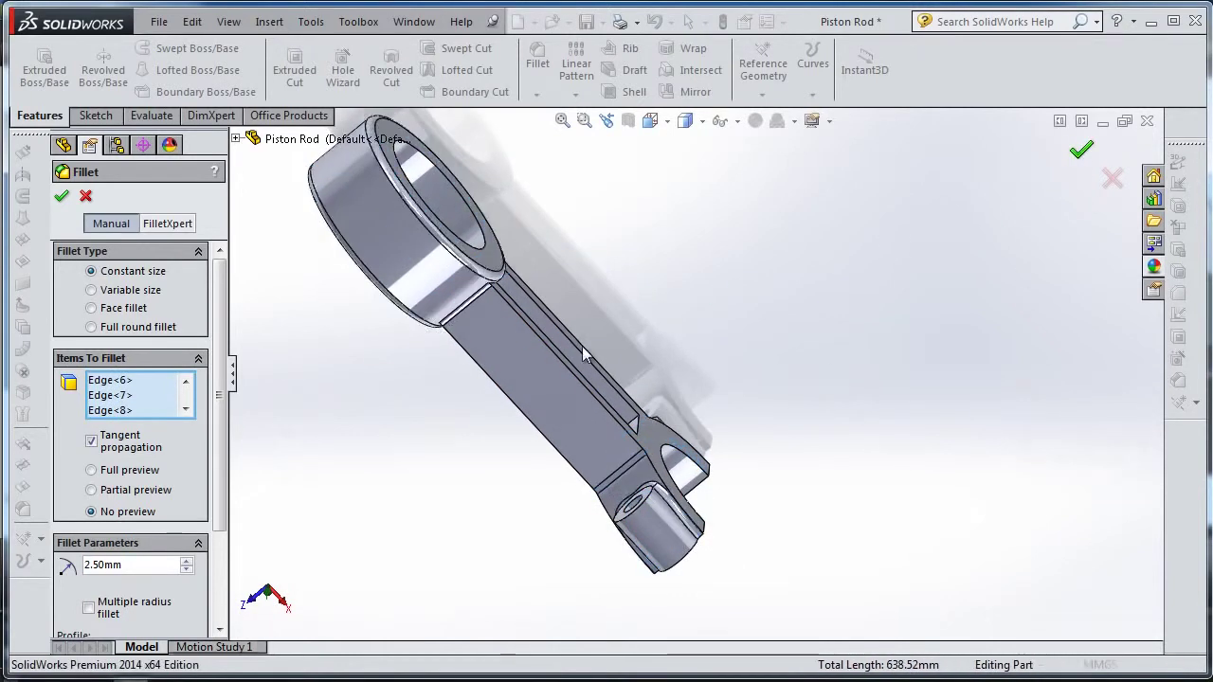
mouse_move(480, 442)
middle_mouse_down()
mouse_move(658, 331)
mouse_move(726, 368)
mouse_move(682, 363)
mouse_move(804, 401)
mouse_move(840, 395)
mouse_move(840, 379)
middle_mouse_up()
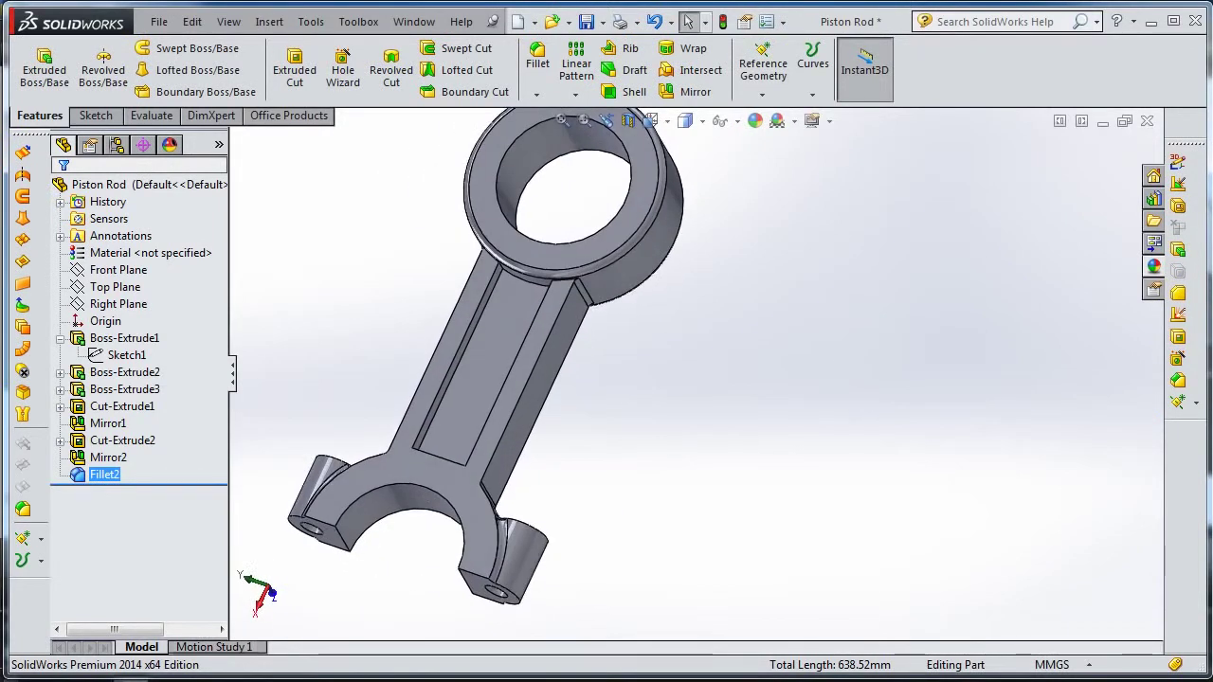
Fillet both shank pocket faces, original and mirrored, at 2.5 mm as Fillet5.
left_click(523, 59)
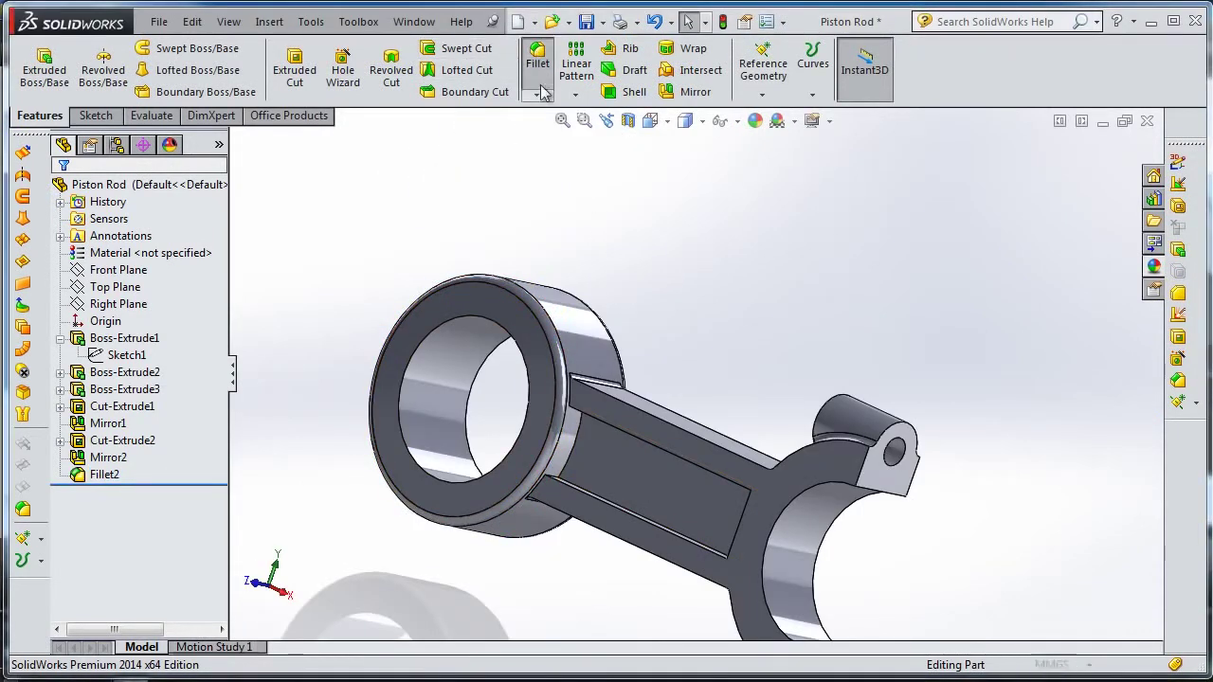
left_click(619, 468)
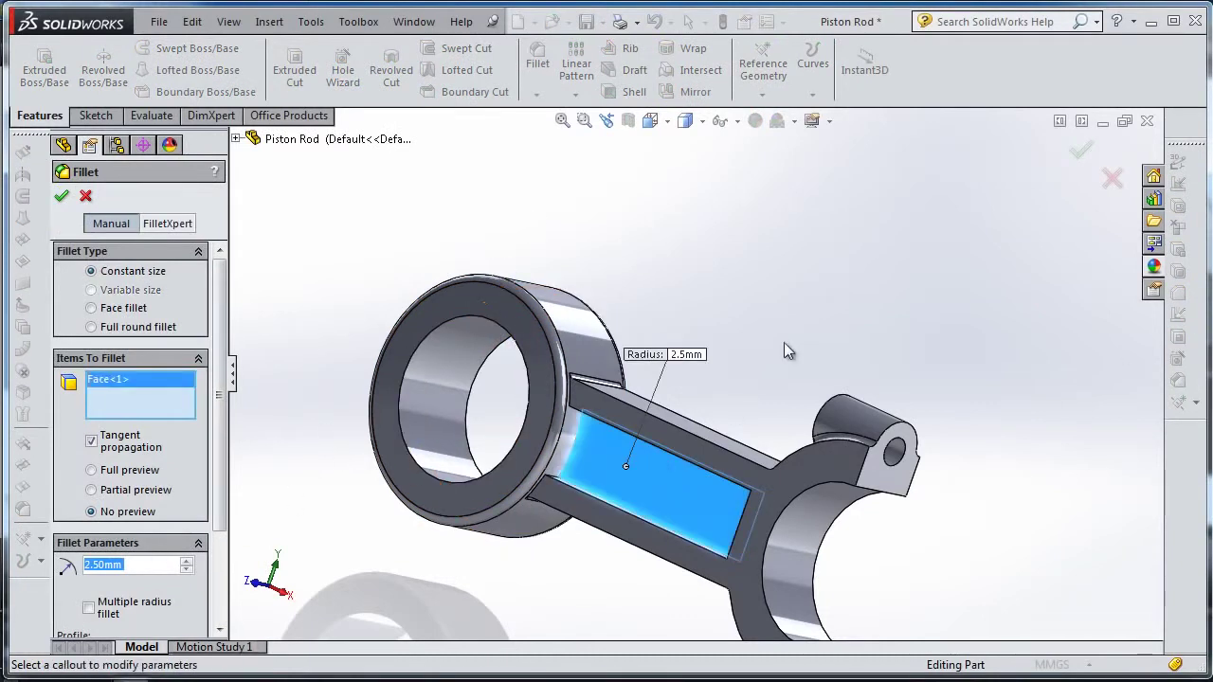
middle_click_drag(786, 347, 560, 284)
left_click(670, 486)
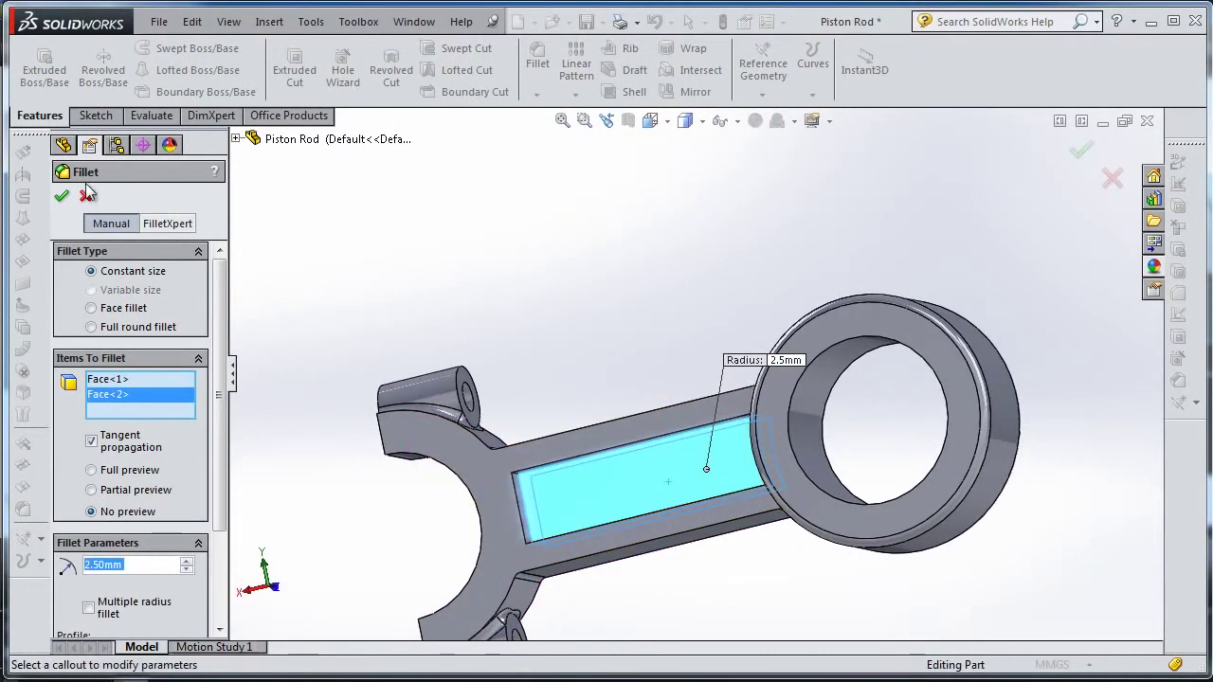
mouse_move(634, 230)
middle_mouse_down()
mouse_move(606, 185)
mouse_move(598, 202)
middle_mouse_up()
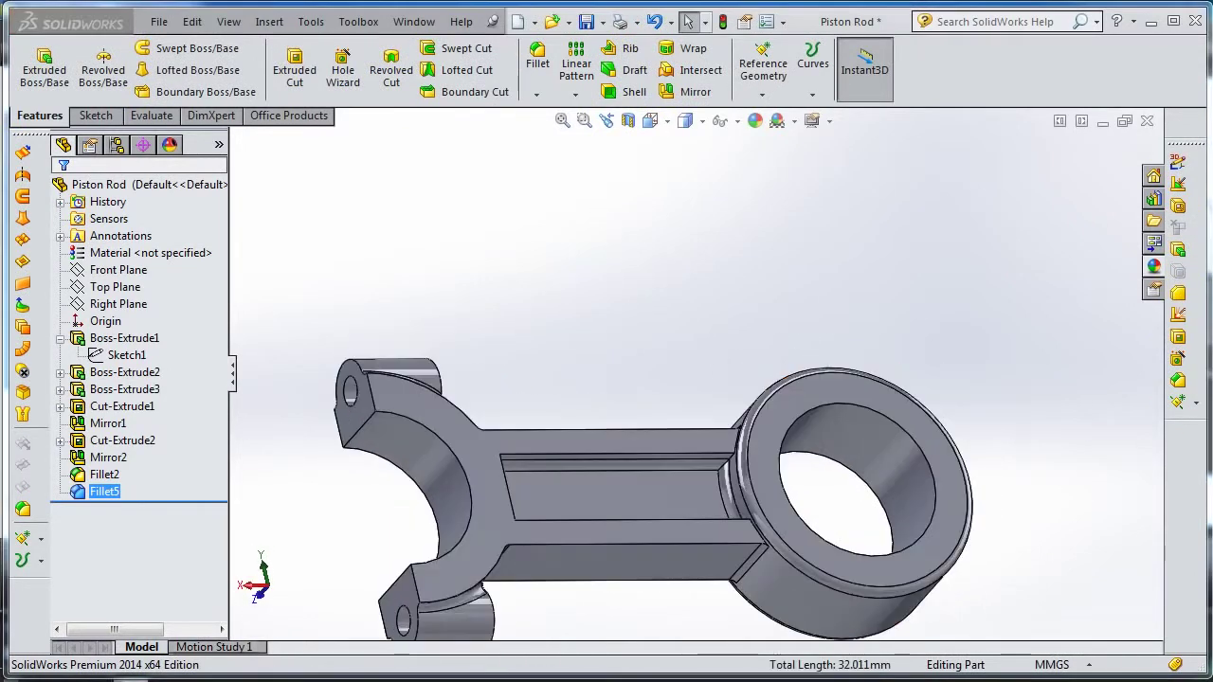
left_click(538, 57)
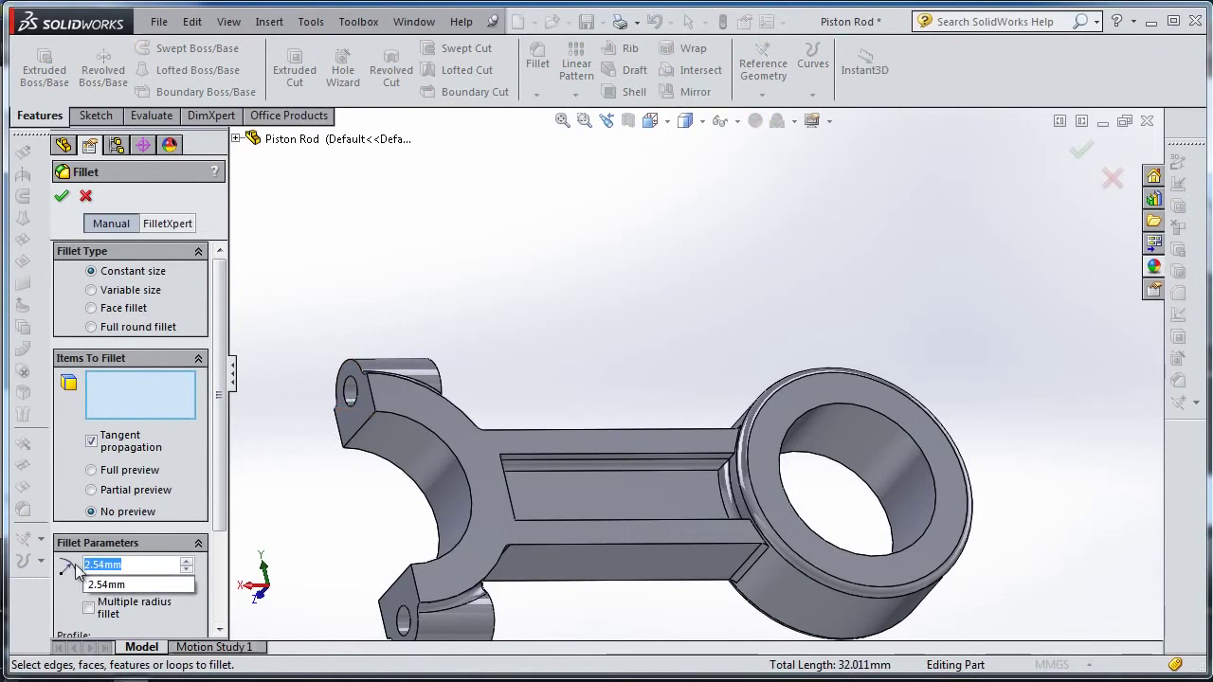
Set the fillet radius to 2.50 mm and pick the pocket's long top edge and short end edge.
type("0")
key("Return")
scroll(752, 472, "down", 3)
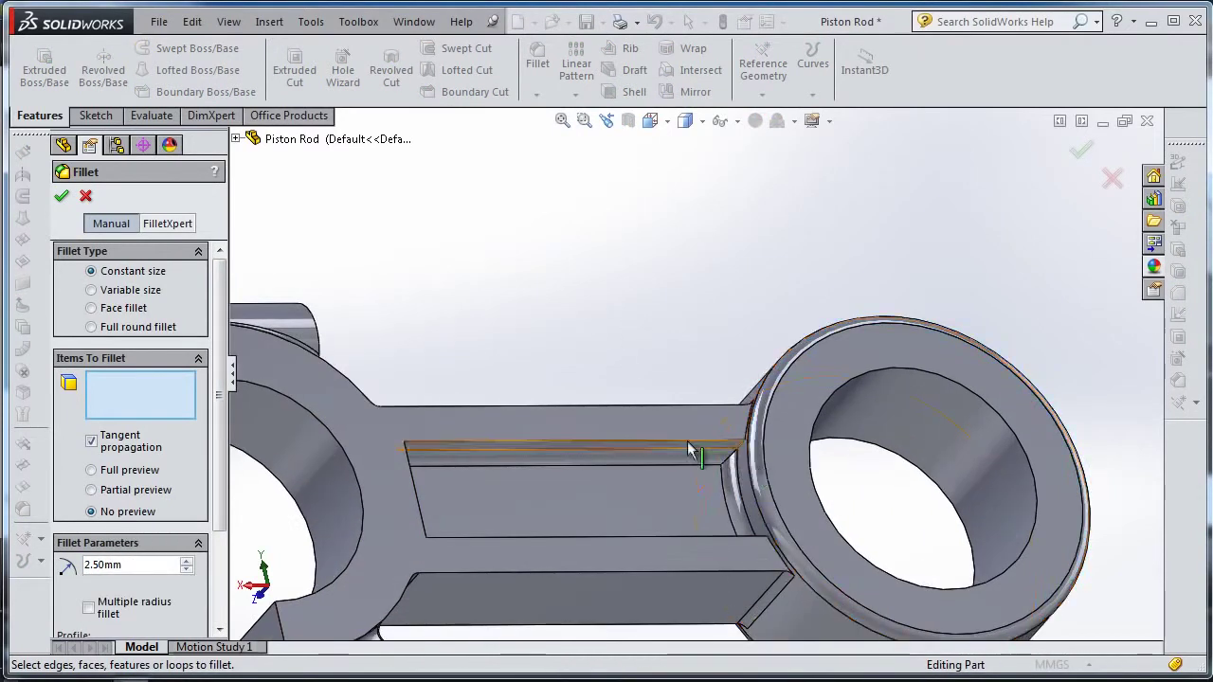
scroll(788, 474, "down", 2)
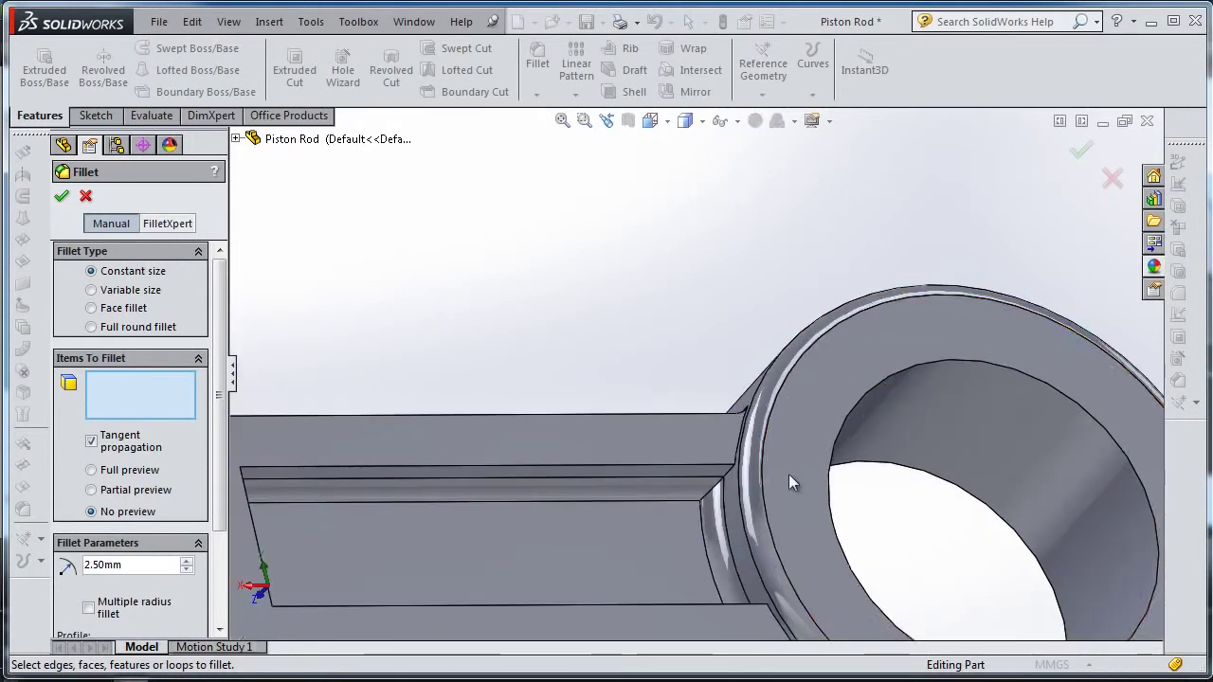
left_click(726, 484)
scroll(691, 426, "up", 5)
mouse_move(588, 307)
middle_mouse_down()
mouse_move(487, 297)
mouse_move(420, 428)
middle_mouse_up()
scroll(421, 429, "down", 3)
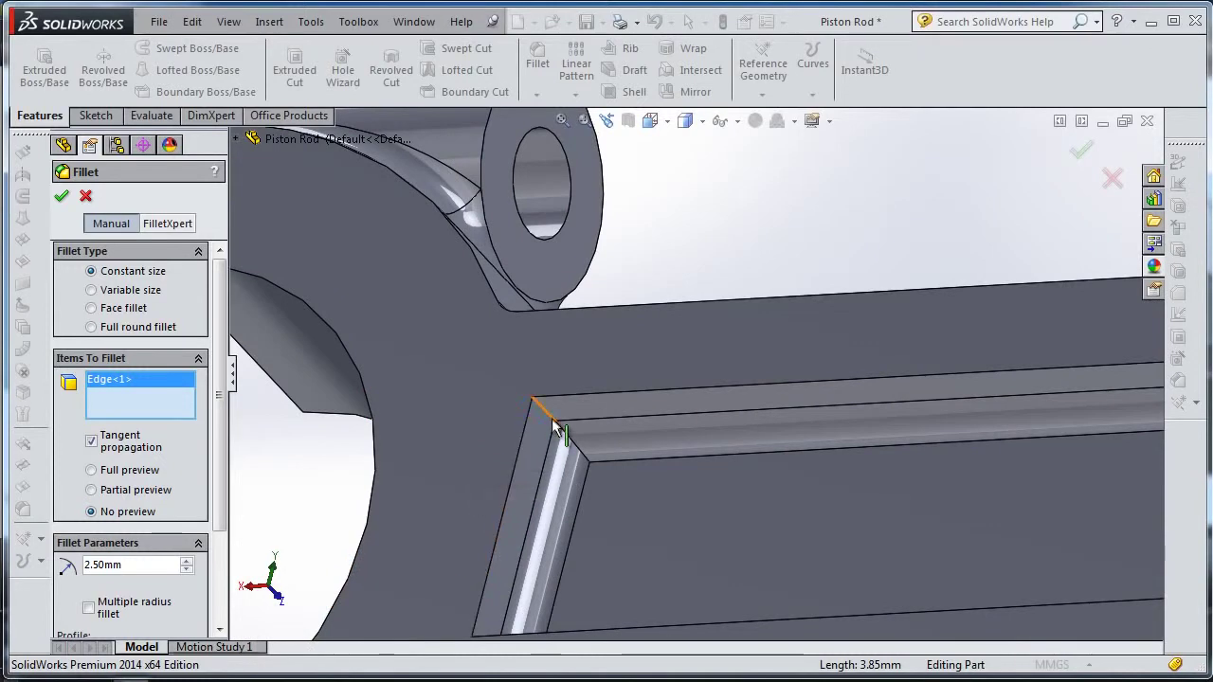
left_click(631, 424)
scroll(632, 424, "up", 5)
middle_click_drag(814, 283, 933, 455)
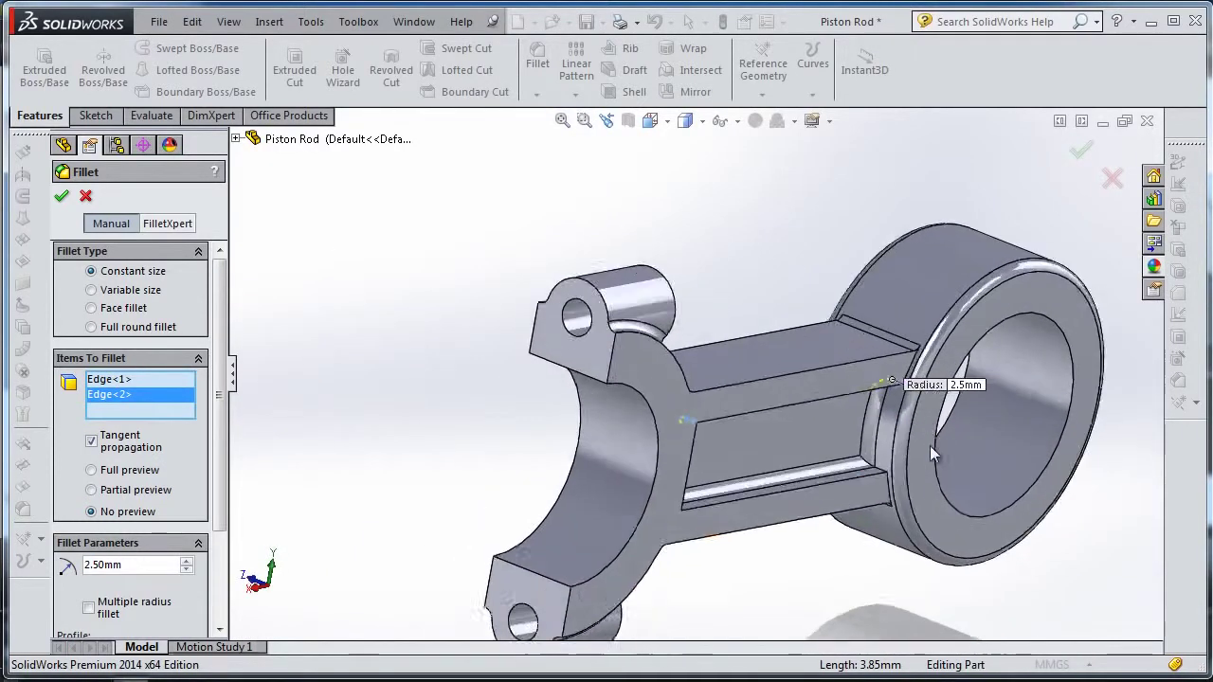
scroll(933, 455, "down", 2)
Remove the stray big-end ring face, then add the shank-to-ring junction and pocket corner edges.
left_click(880, 487)
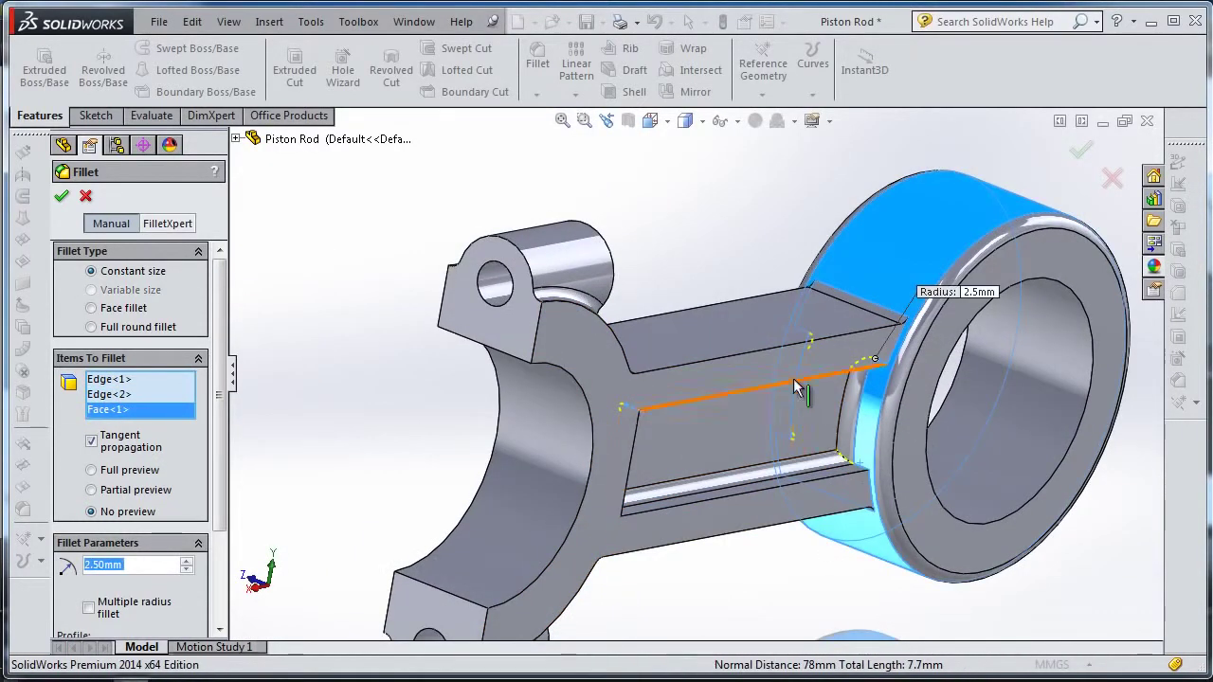
right_click(118, 415)
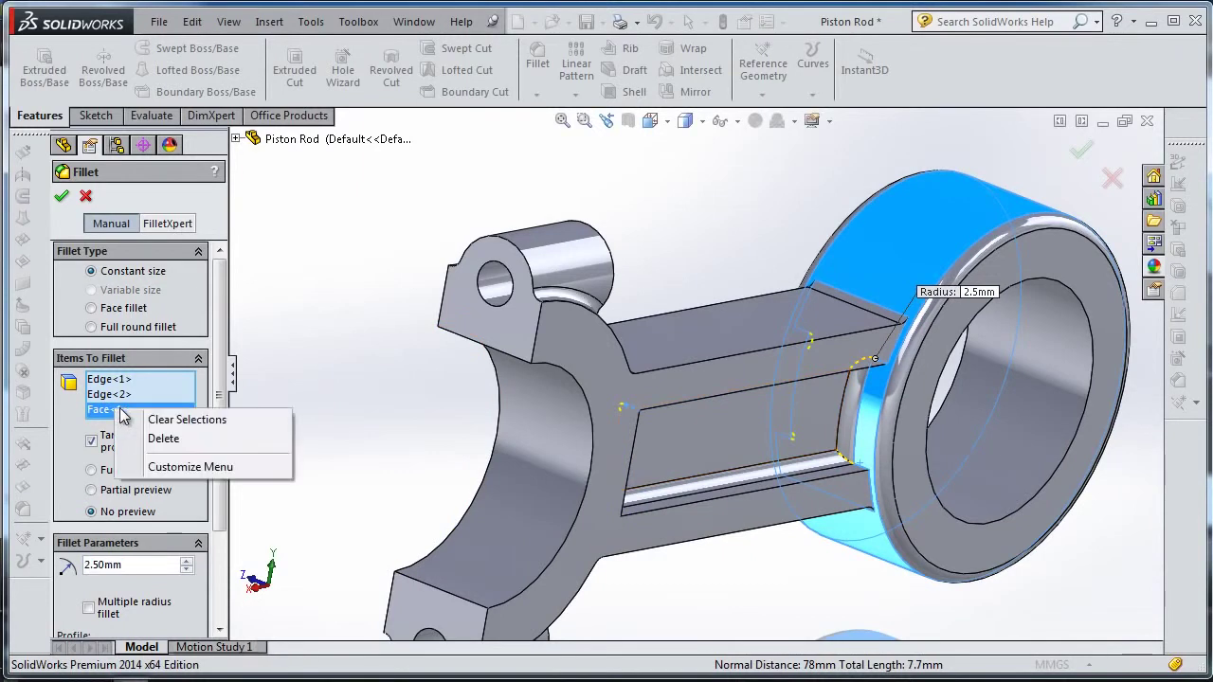
left_click(148, 439)
scroll(834, 464, "down", 4)
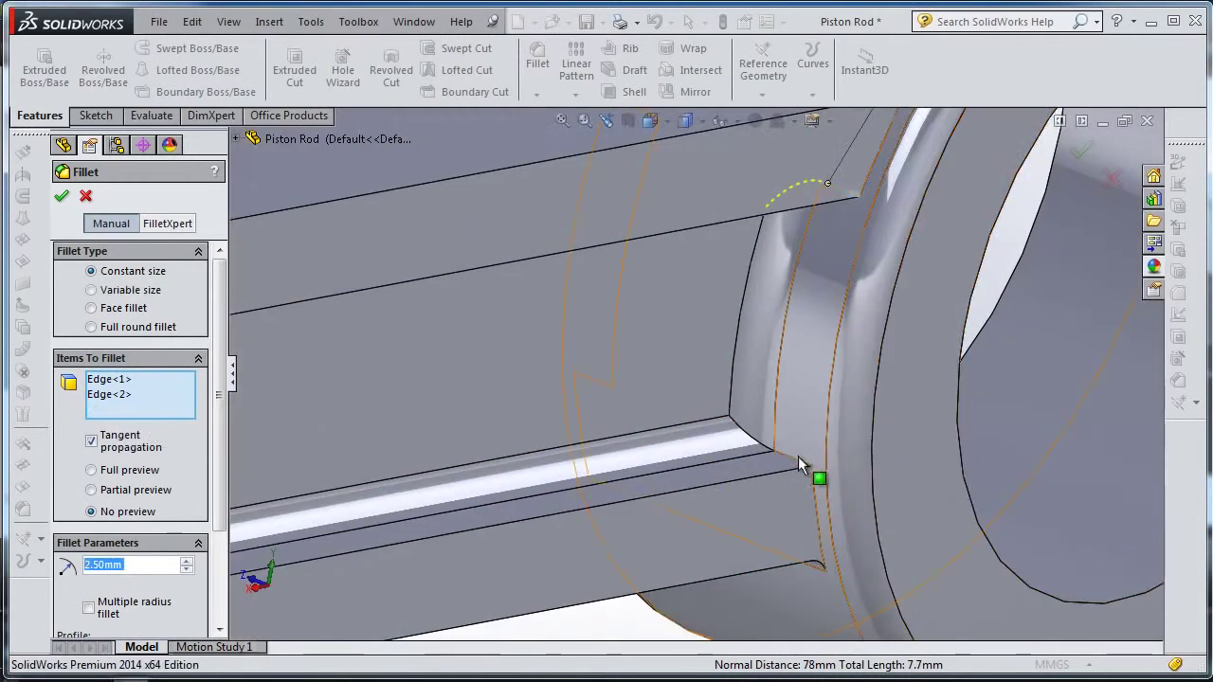
left_click(796, 467)
scroll(556, 366, "up", 3)
scroll(564, 234, "up", 3)
middle_click_drag(563, 235, 499, 257)
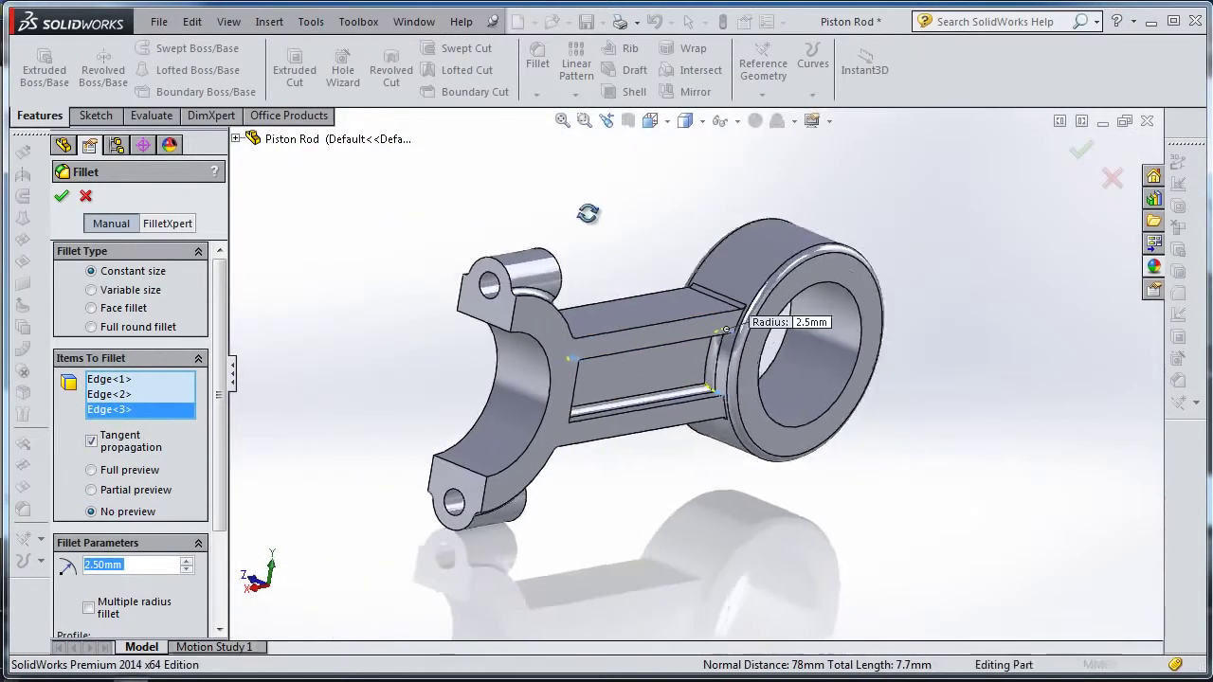
scroll(563, 447, "down", 2)
scroll(584, 480, "down", 5)
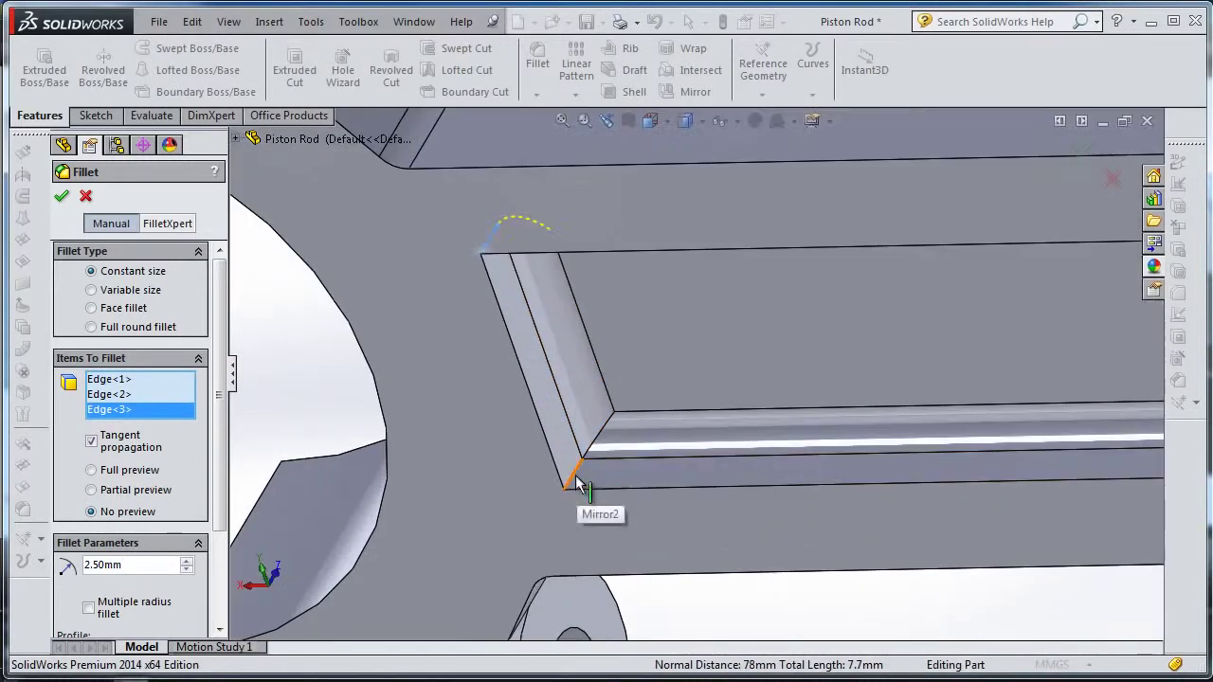
left_click(576, 481)
scroll(635, 519, "up", 3)
Add the web edge at the ring junction, the small-end boss curve and another pocket edge.
middle_click_drag(784, 582, 610, 172)
scroll(634, 222, "up", 2)
scroll(672, 379, "up", 2)
middle_click_drag(672, 379, 692, 282)
scroll(692, 282, "down", 3)
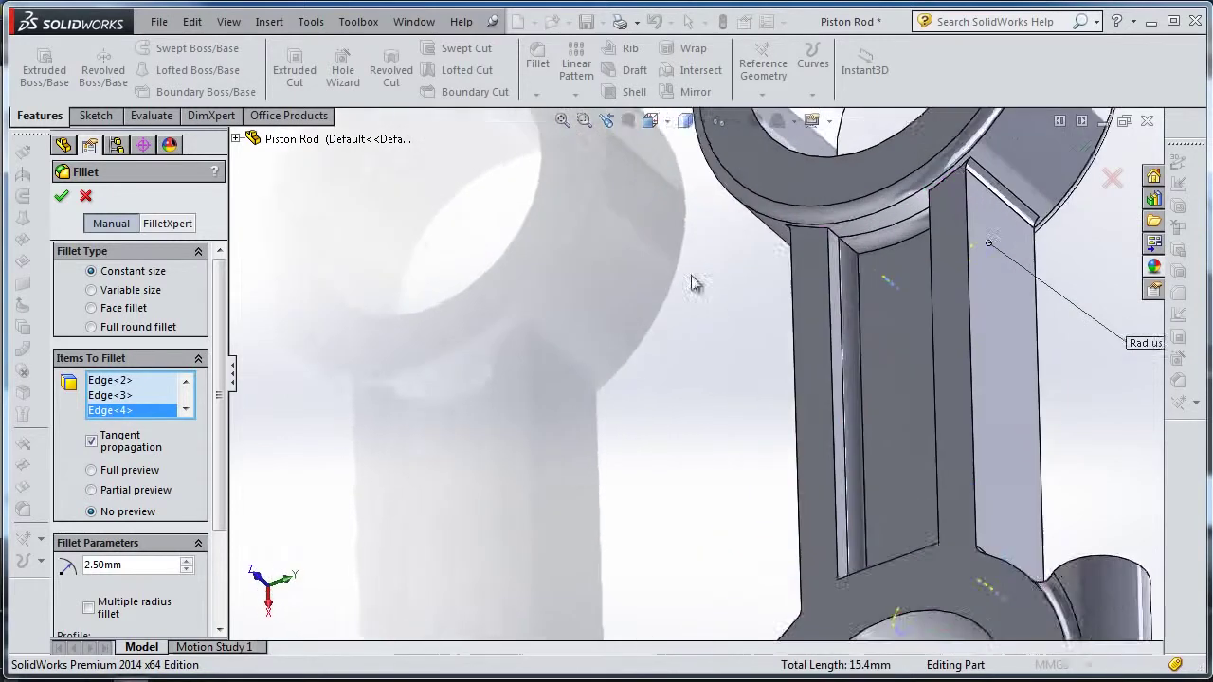
scroll(849, 239, "down", 2)
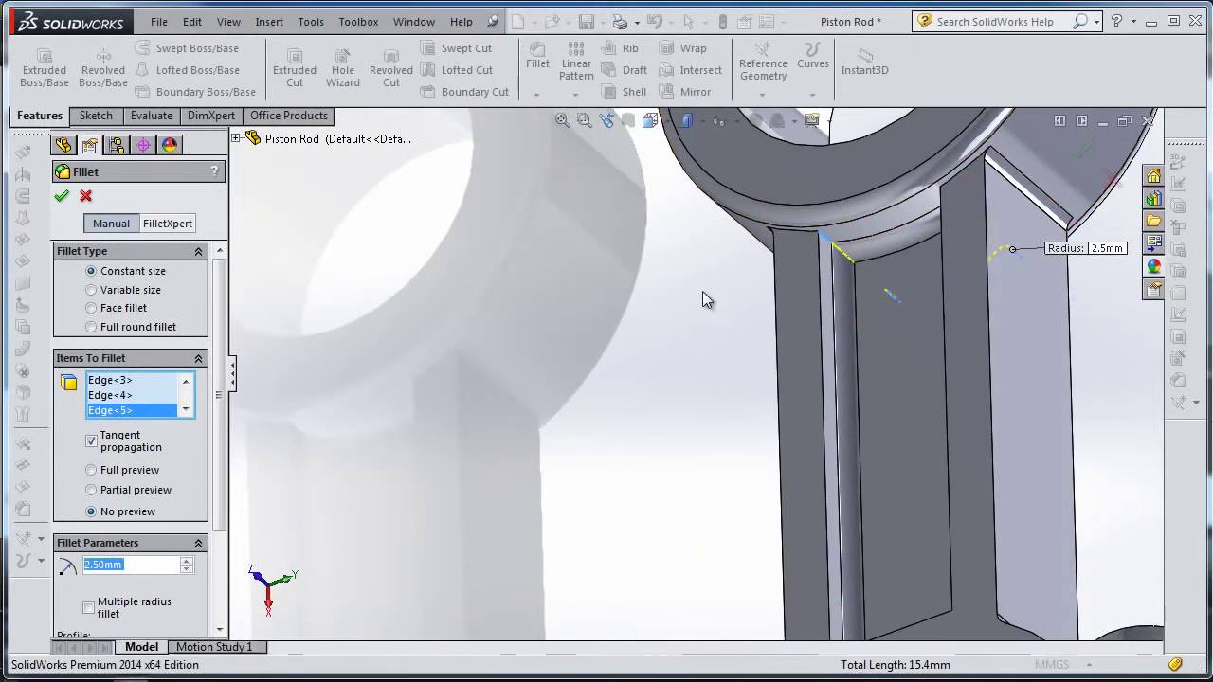
scroll(706, 299, "up", 2)
middle_click_drag(706, 299, 867, 231)
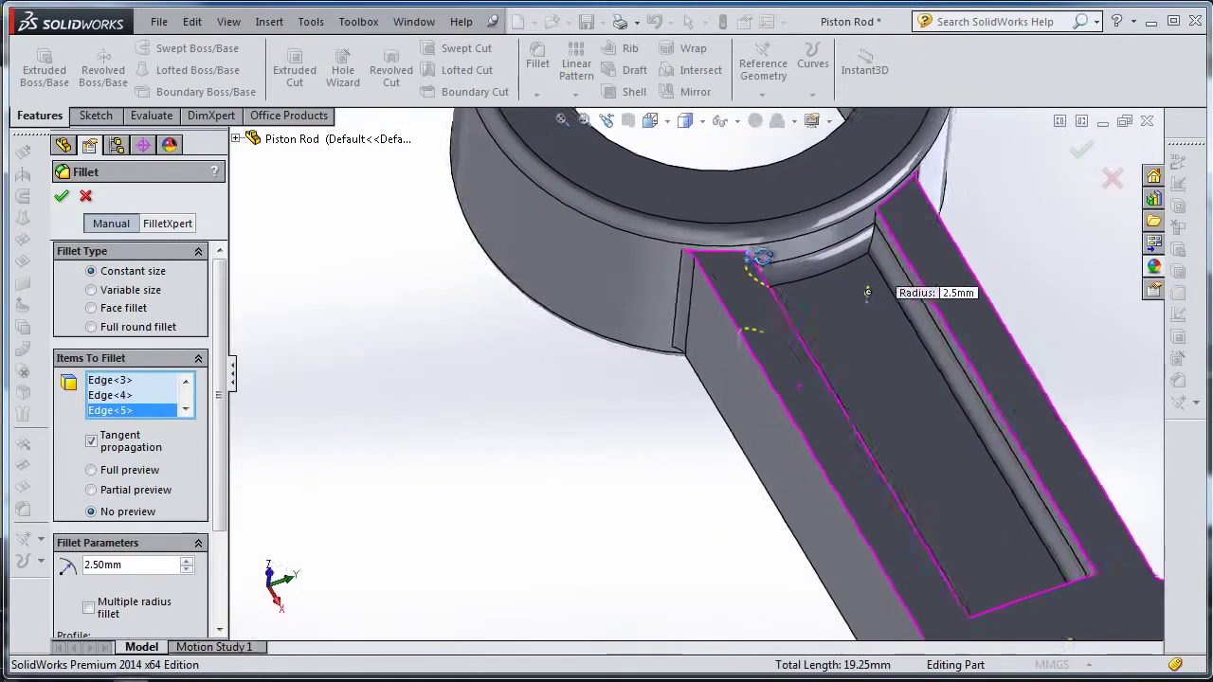
left_click(868, 230)
scroll(870, 284, "up", 3)
mouse_move(872, 325)
middle_mouse_down()
mouse_move(744, 391)
mouse_move(731, 591)
mouse_move(745, 515)
middle_mouse_up()
scroll(582, 293, "down", 5)
scroll(552, 486, "down", 2)
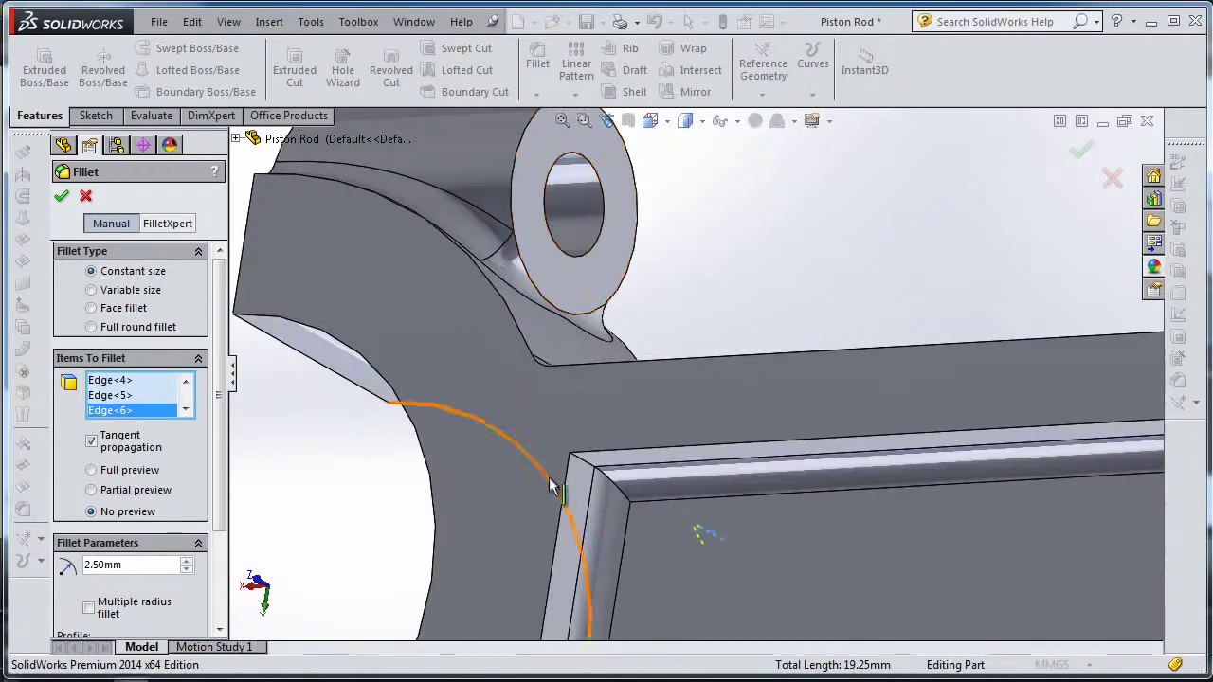
left_click(589, 471)
scroll(650, 489, "up", 4)
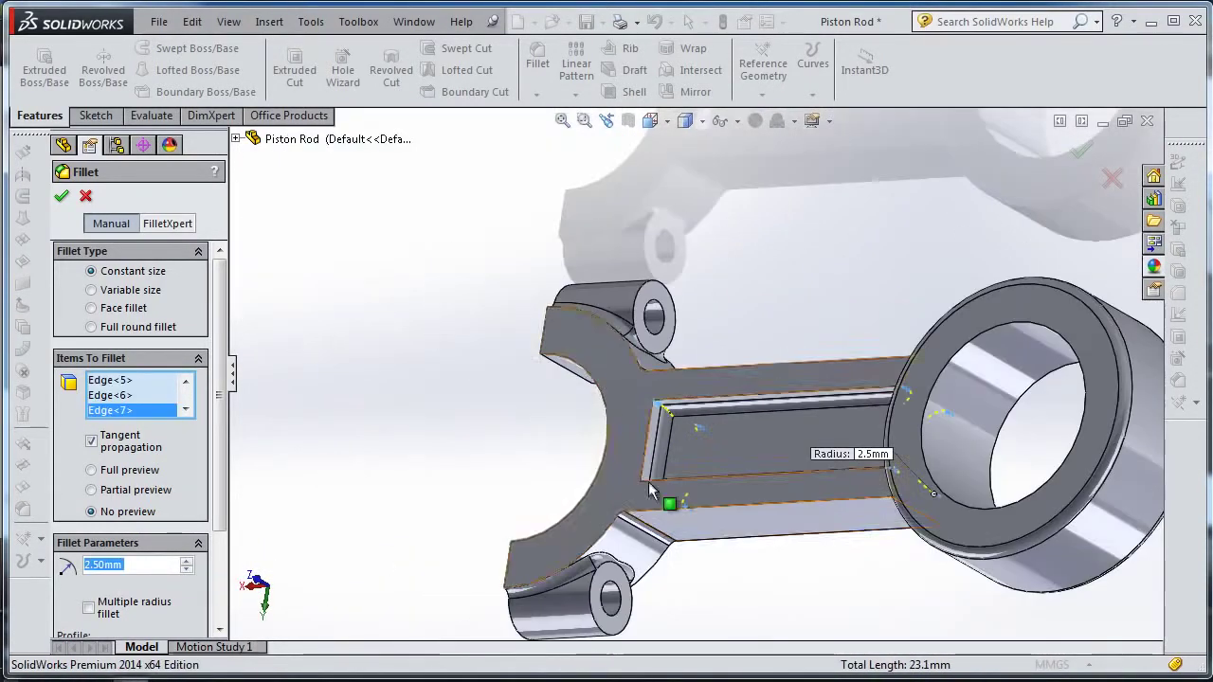
middle_click_drag(746, 578, 730, 639)
scroll(498, 398, "down", 3)
middle_click_drag(498, 398, 482, 430)
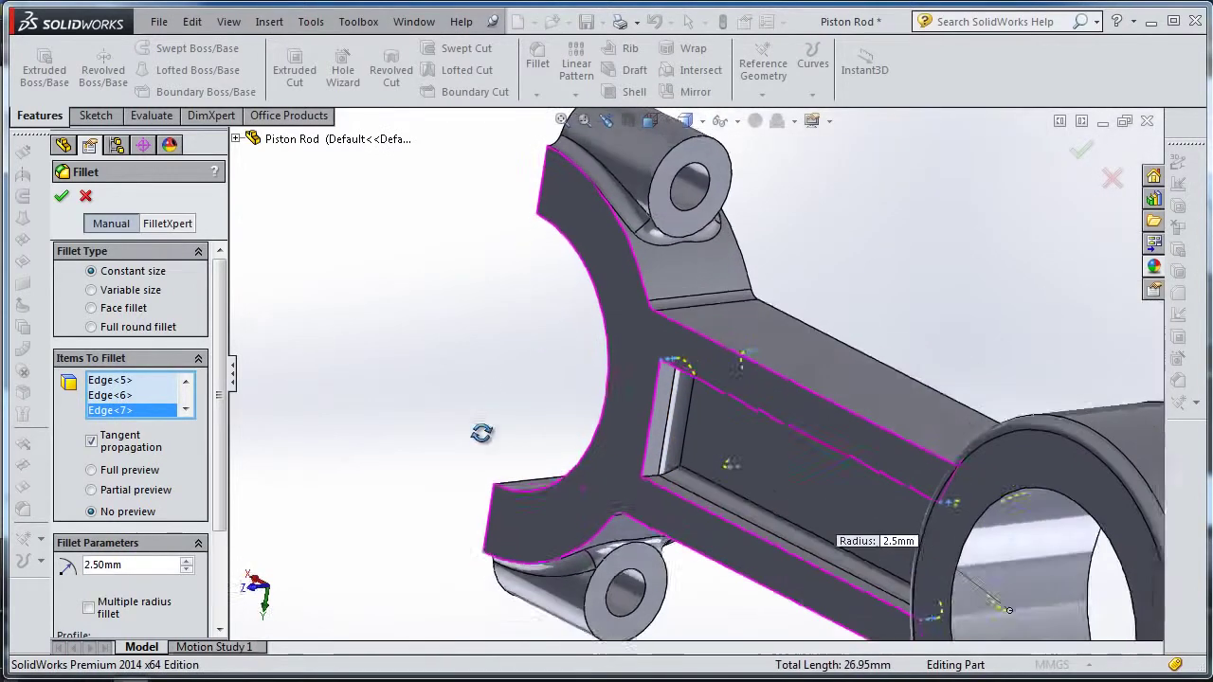
scroll(650, 499, "down", 3)
left_click(679, 480)
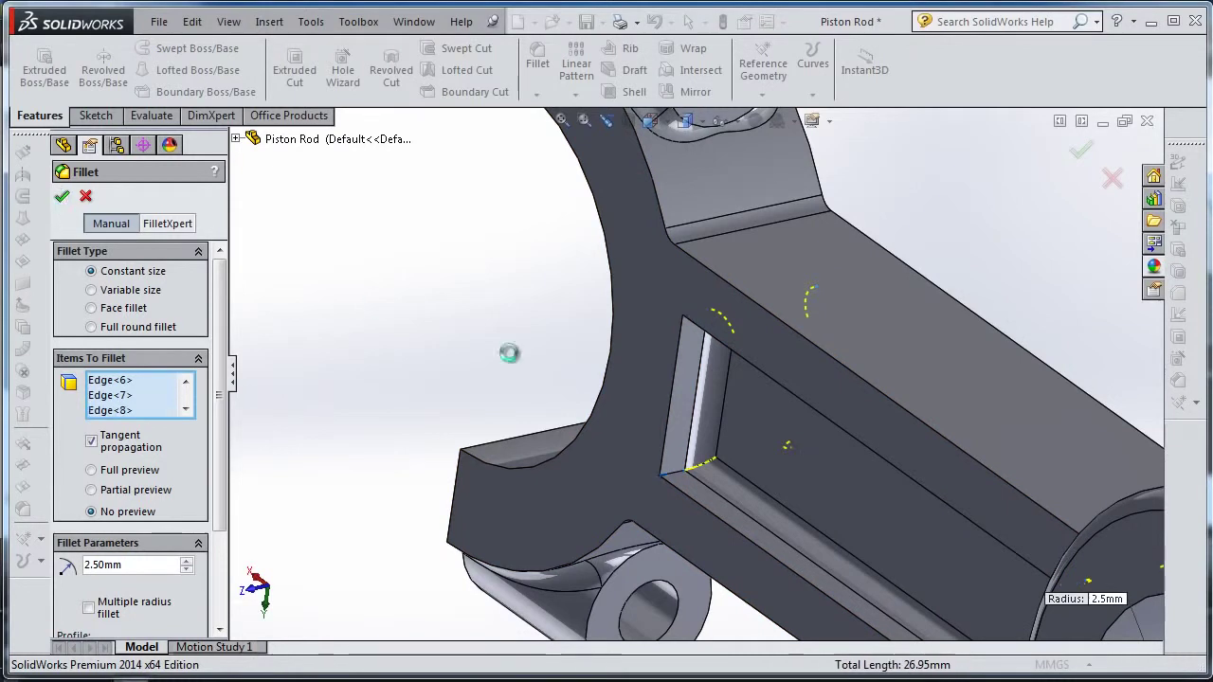
middle_click_drag(509, 352, 514, 297)
scroll(661, 360, "up", 3)
mouse_move(902, 459)
middle_mouse_down()
mouse_move(1013, 406)
mouse_move(1046, 671)
mouse_move(578, 223)
middle_mouse_up()
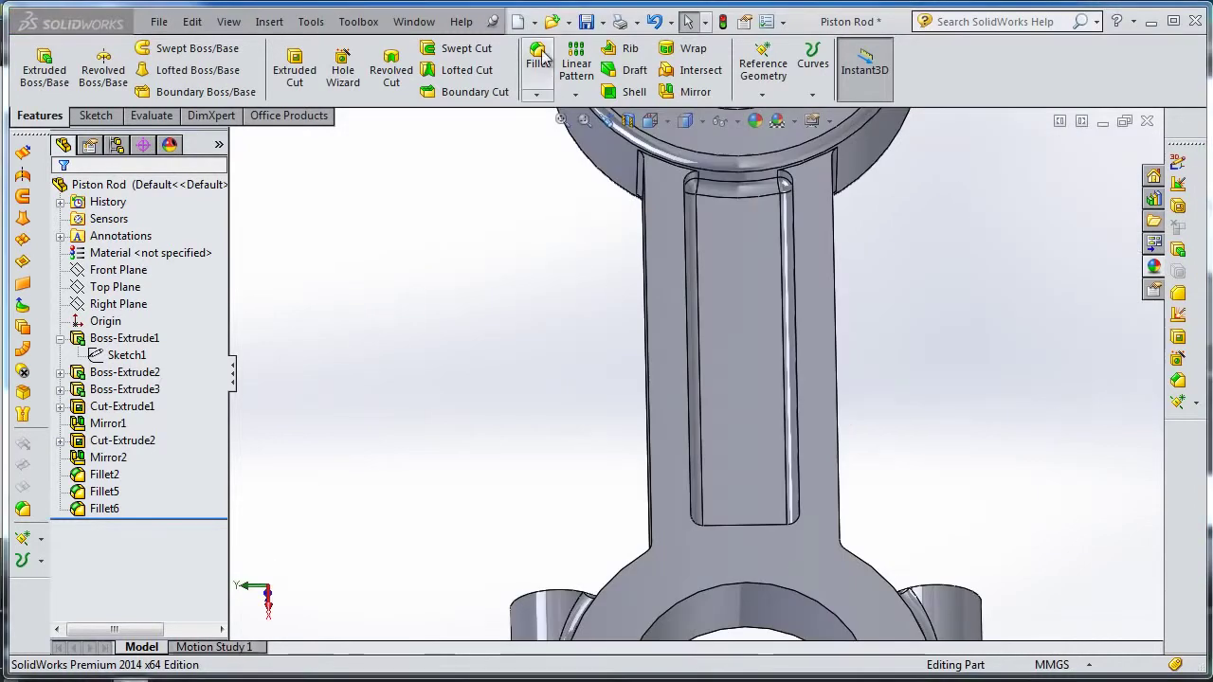
Start a 2.5 mm fillet on the pocket outline edge and the shank's side face.
left_click(538, 57)
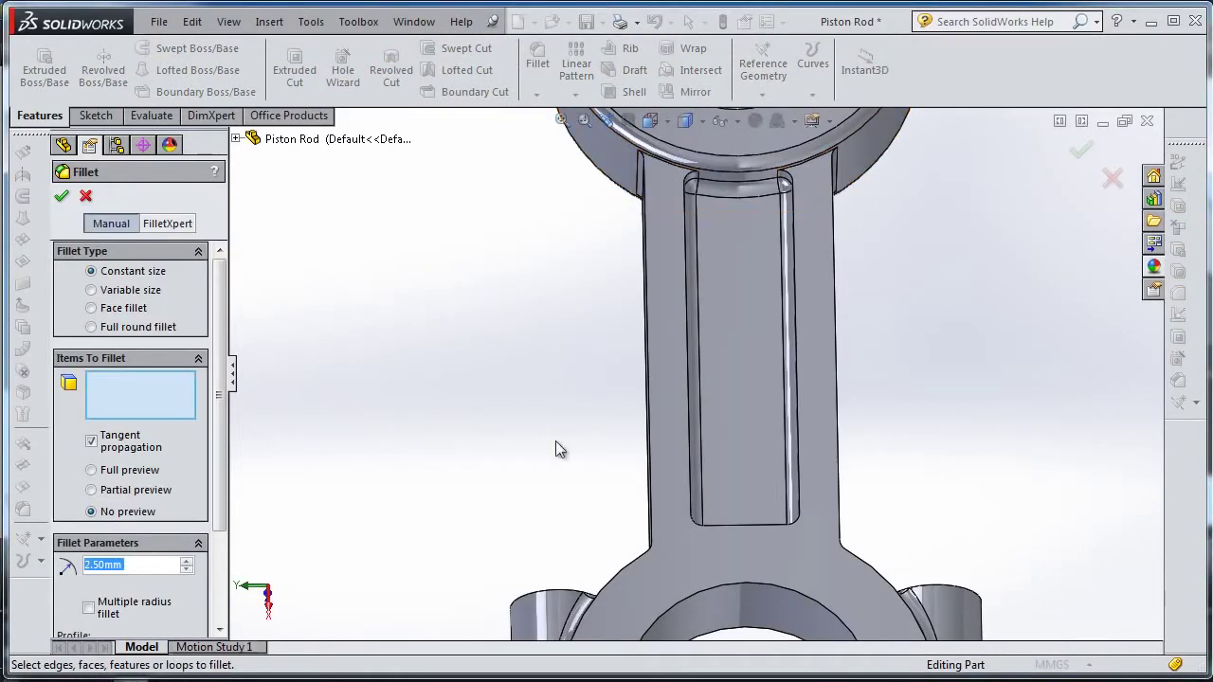
left_click(689, 401)
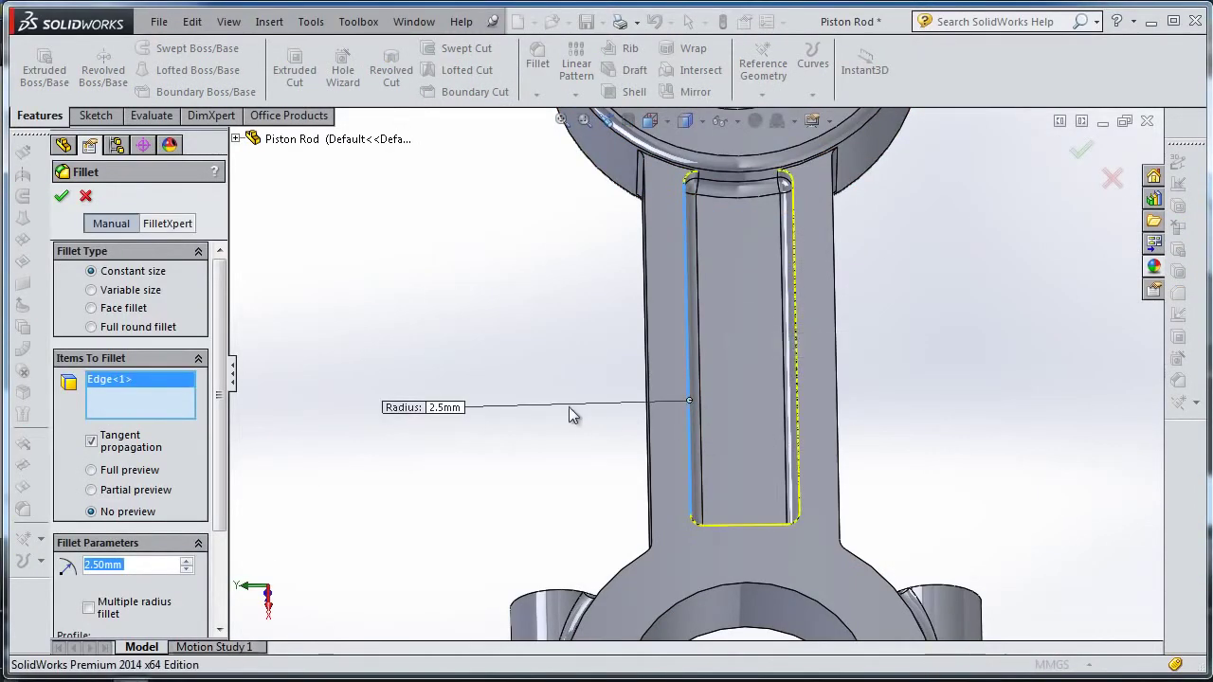
mouse_move(876, 393)
middle_mouse_down()
mouse_move(850, 385)
mouse_move(902, 483)
middle_mouse_up()
left_click(852, 421)
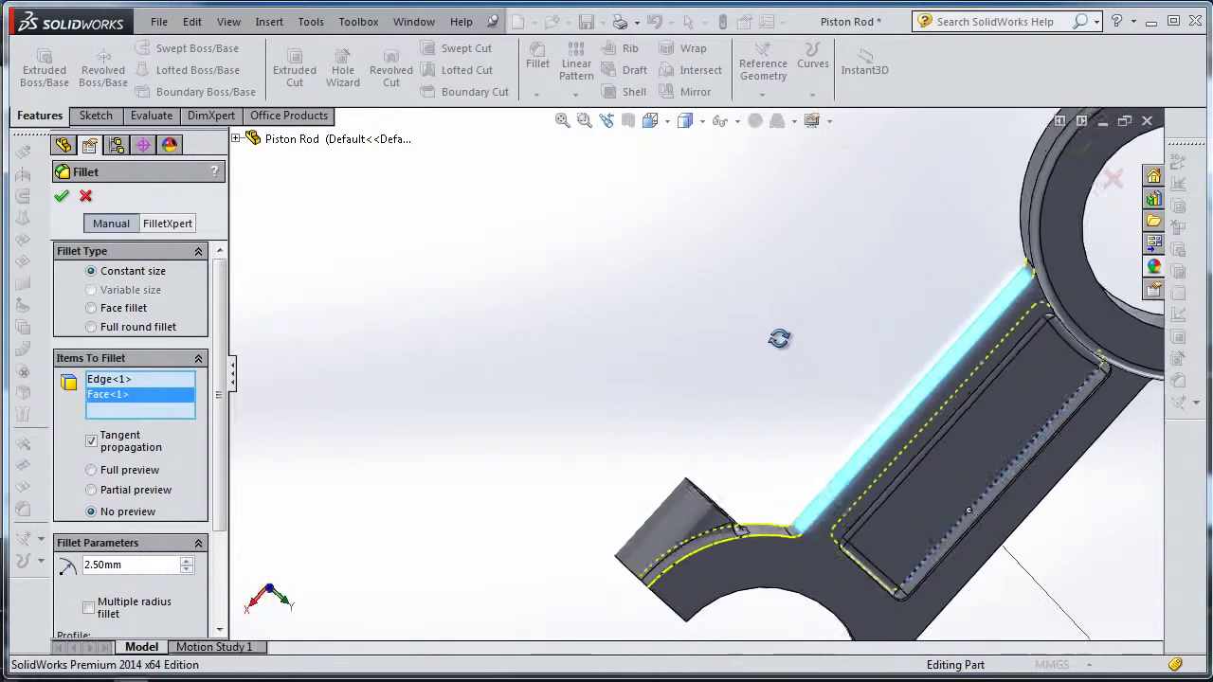
middle_click_drag(945, 523, 945, 358)
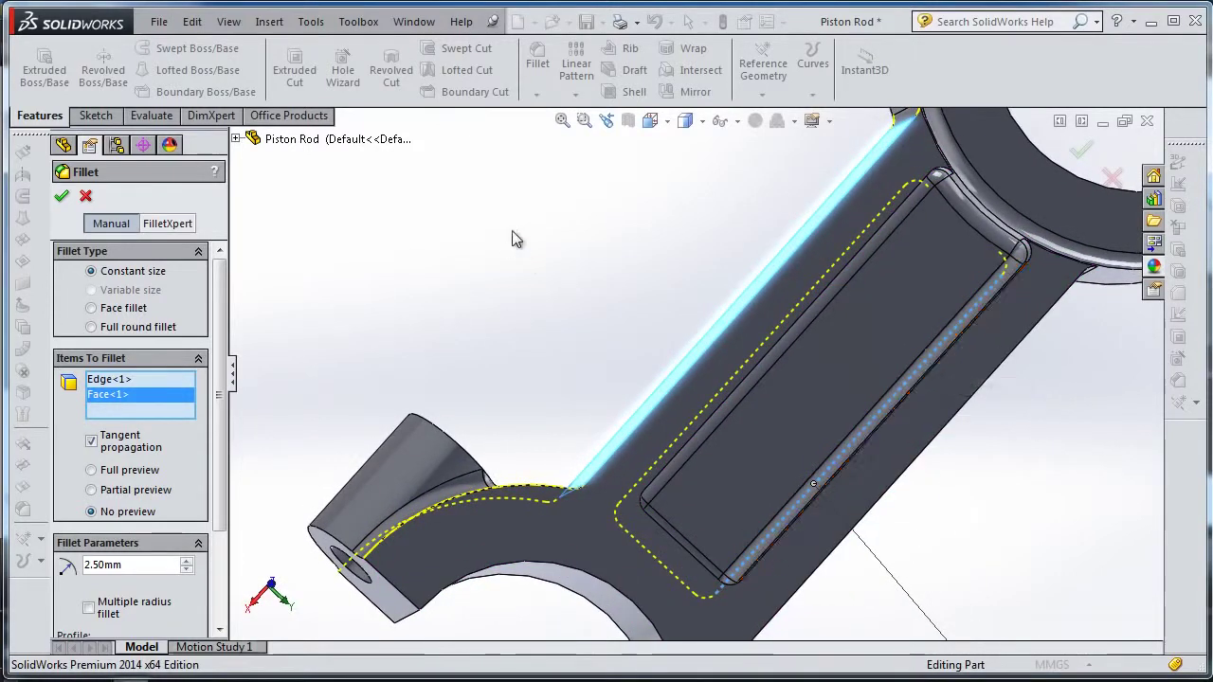
middle_click_drag(512, 240, 556, 230)
Add the shank's long outer edge and top face, completing Fillet8.
scroll(716, 300, "down", 3)
scroll(938, 337, "down", 2)
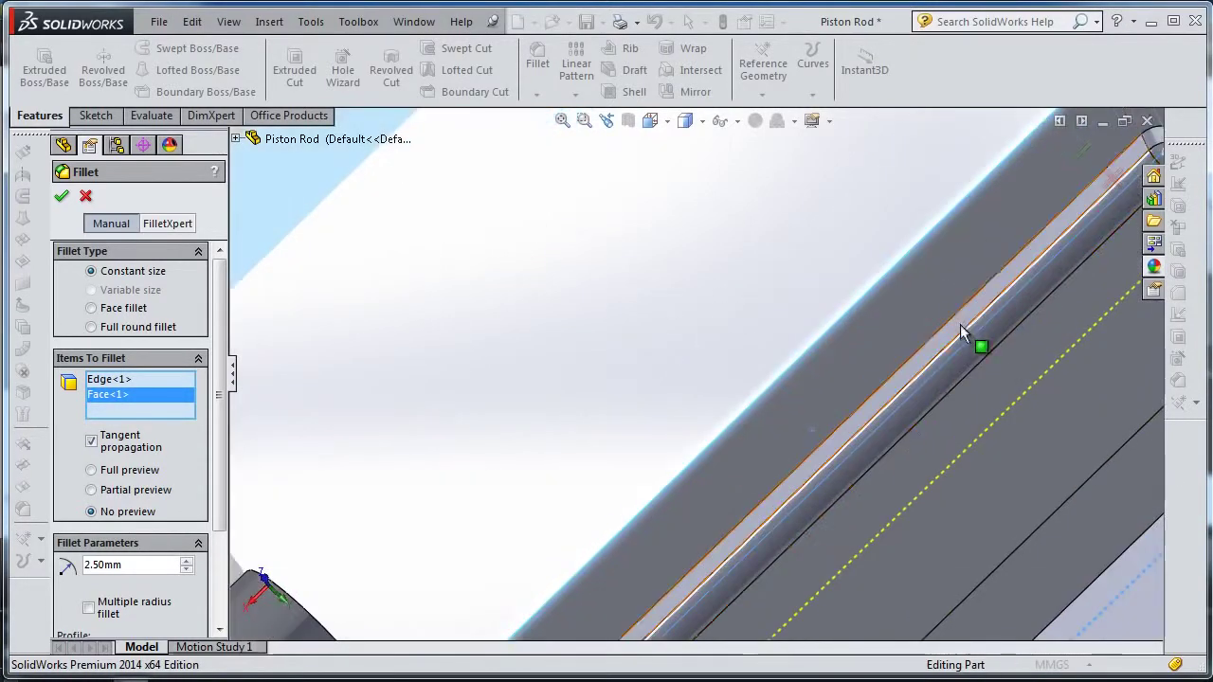
left_click(962, 324)
scroll(982, 370, "up", 3)
mouse_move(1008, 450)
middle_mouse_down()
mouse_move(925, 422)
mouse_move(913, 385)
middle_mouse_up()
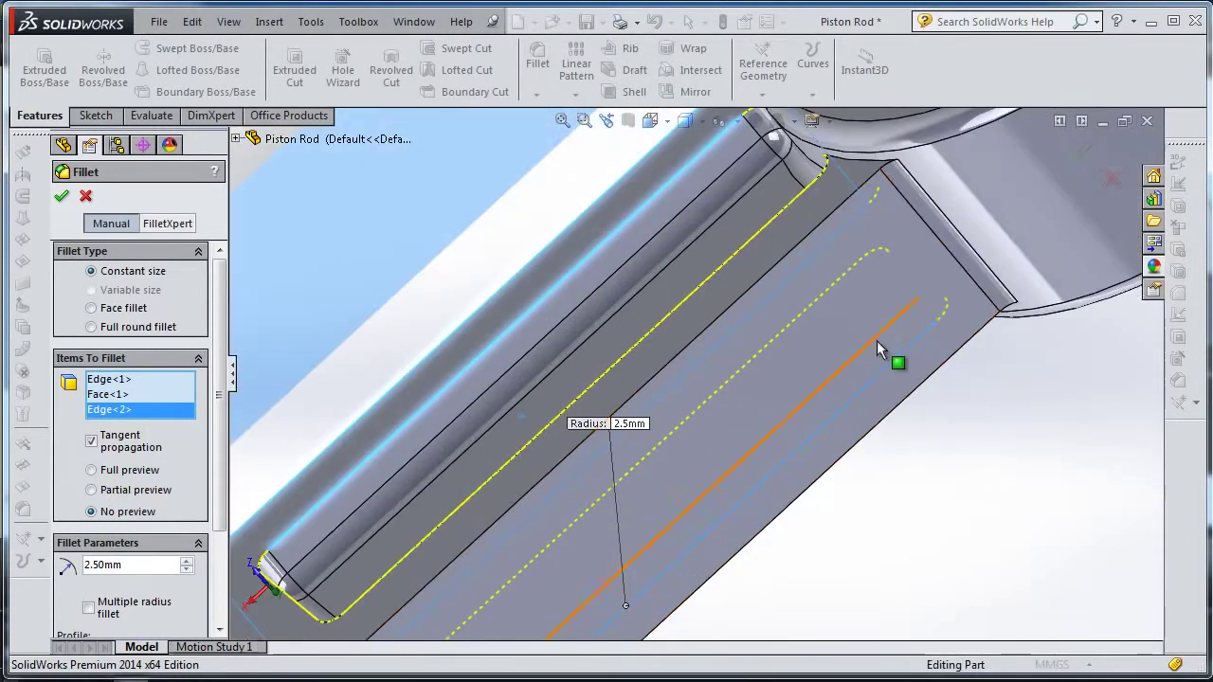
left_click(924, 351)
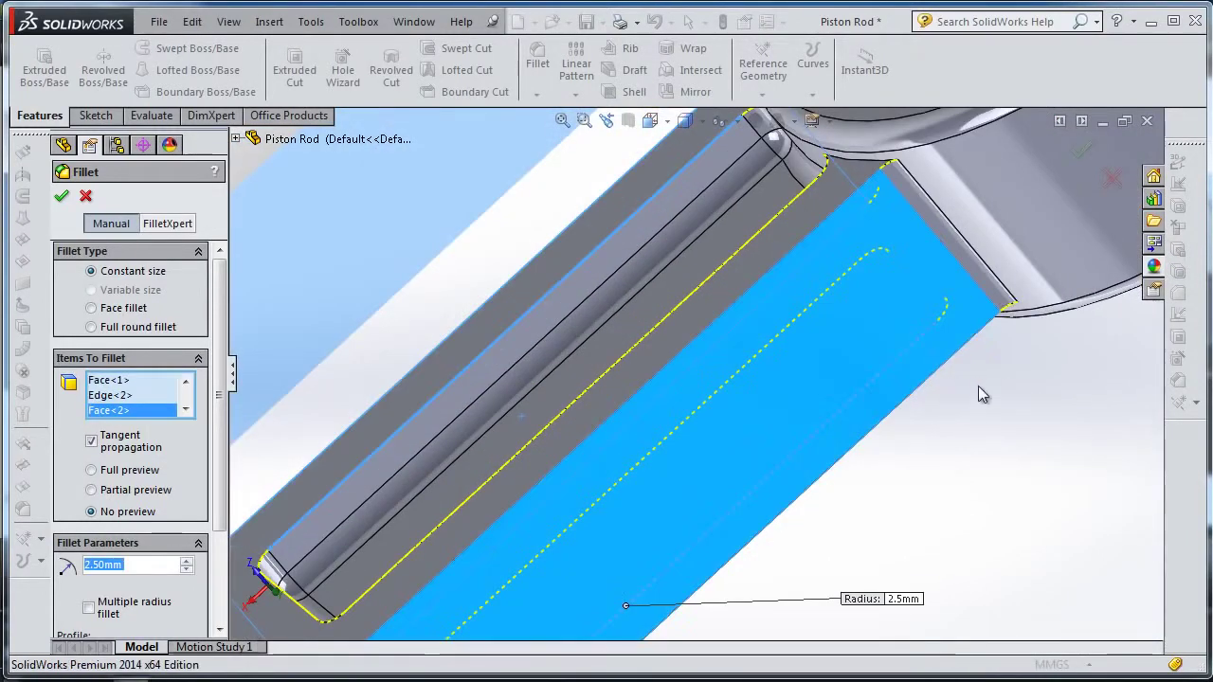
left_click(1069, 151)
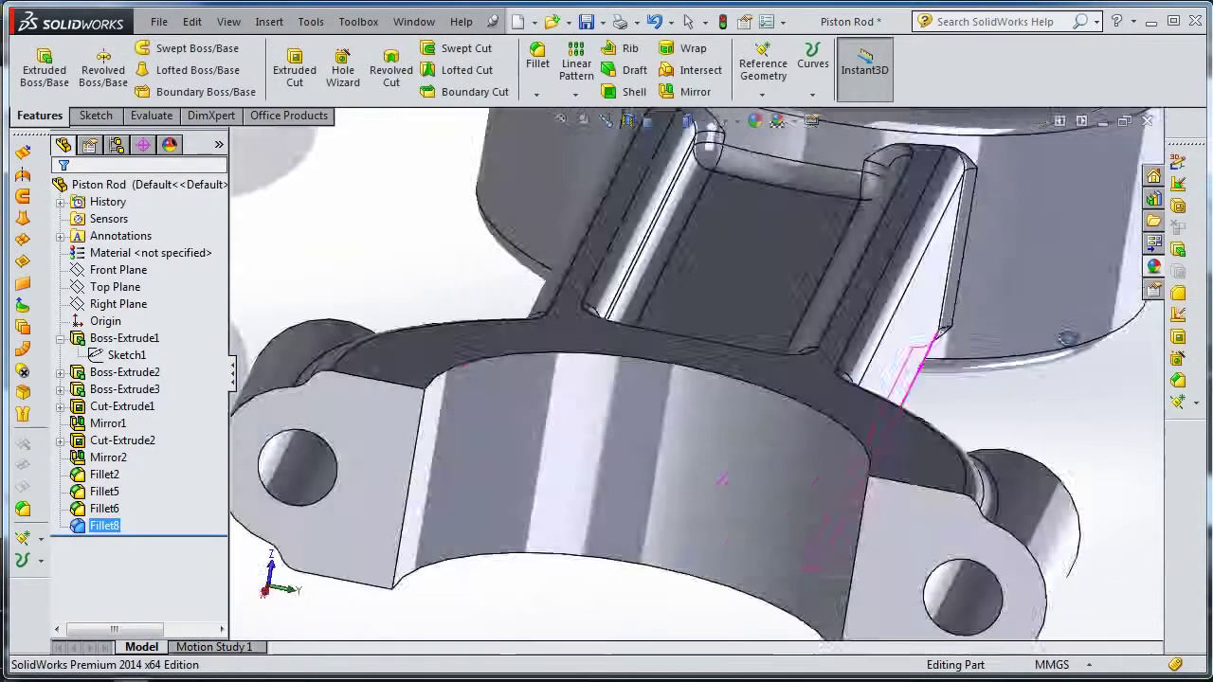
mouse_move(1067, 339)
middle_mouse_down()
mouse_move(1023, 276)
mouse_move(989, 352)
mouse_move(1012, 408)
middle_mouse_up()
key("f")
mouse_move(658, 271)
middle_mouse_down()
mouse_move(785, 249)
mouse_move(848, 146)
mouse_move(827, 289)
middle_mouse_up()
middle_click_drag(600, 482, 606, 354)
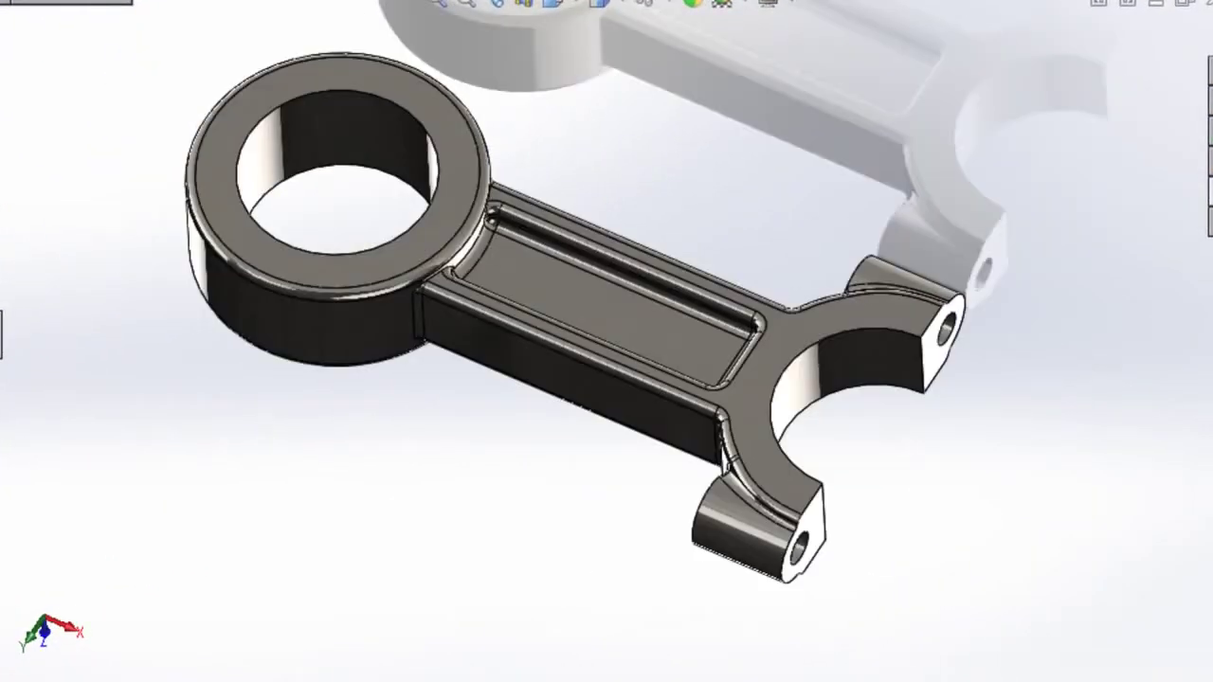
mouse_move(649, 161)
middle_mouse_down()
mouse_move(704, 153)
mouse_move(717, 103)
mouse_move(694, 138)
middle_mouse_up()
scroll(583, 455, "down", 2)
scroll(568, 478, "down", 2)
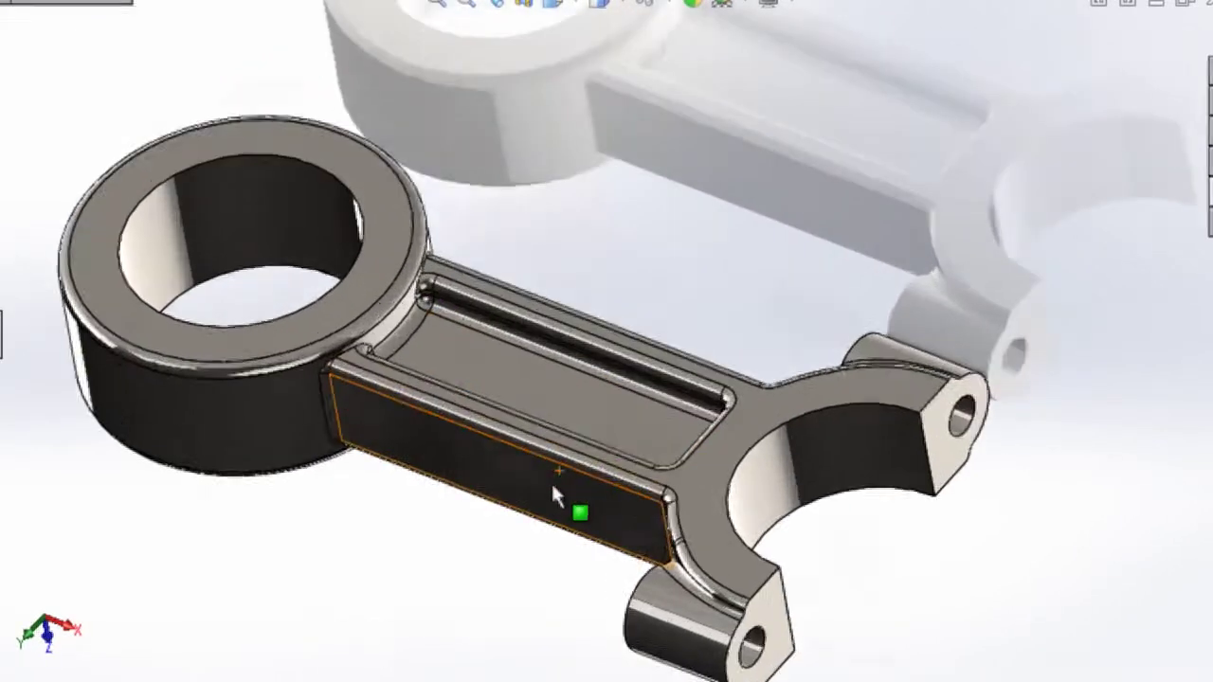